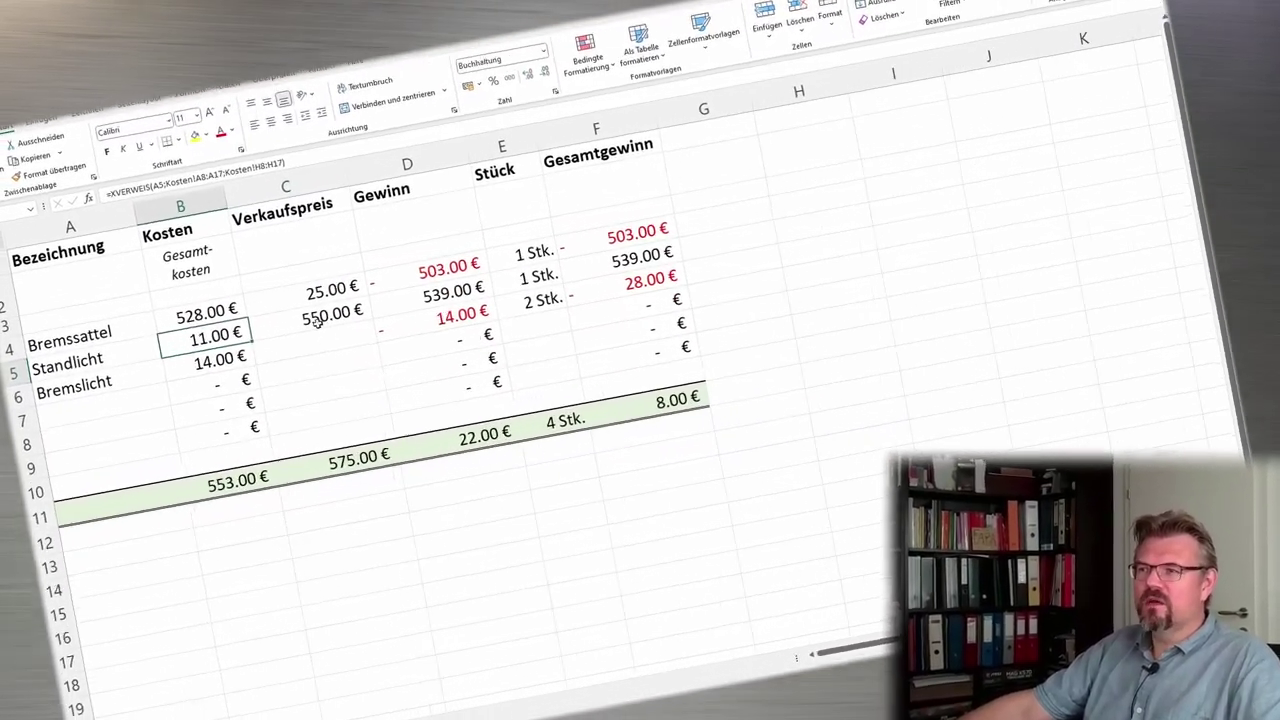
# Delete the Angebot (2) sheet and select the Verkaufspreis column on the Angebot sheet.
pyautogui.click(324, 328)
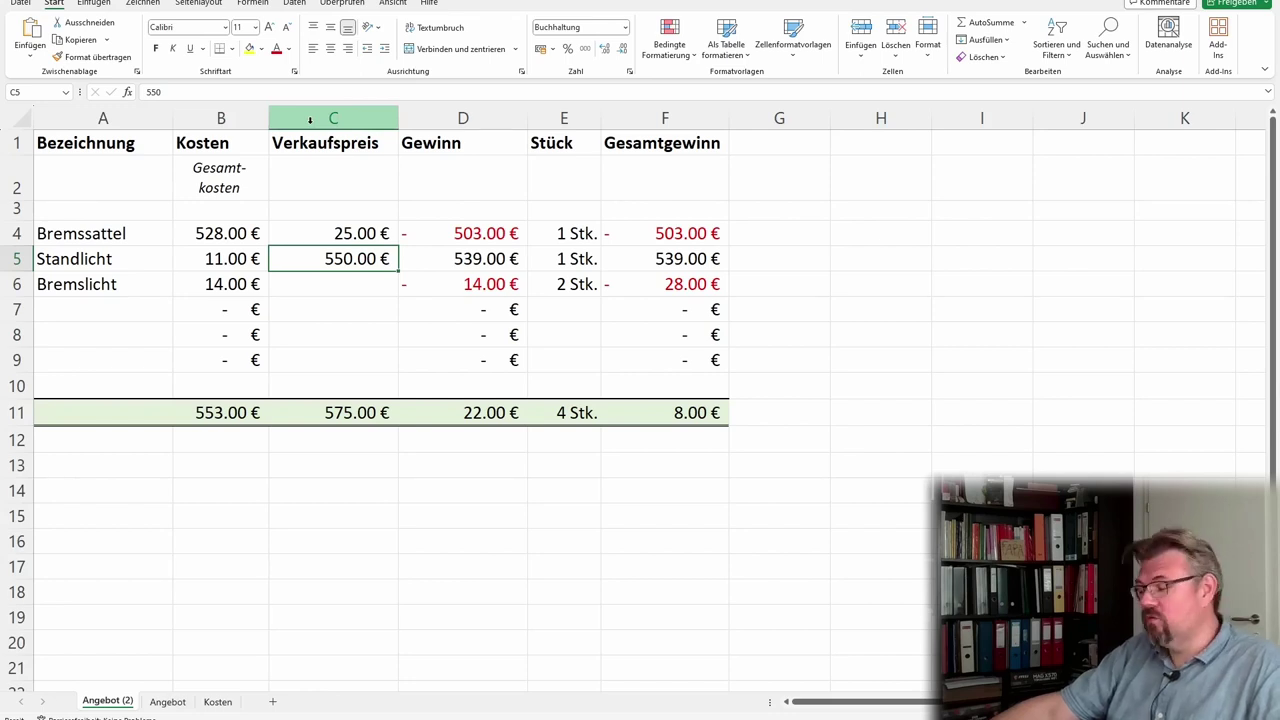
pyautogui.click(310, 120)
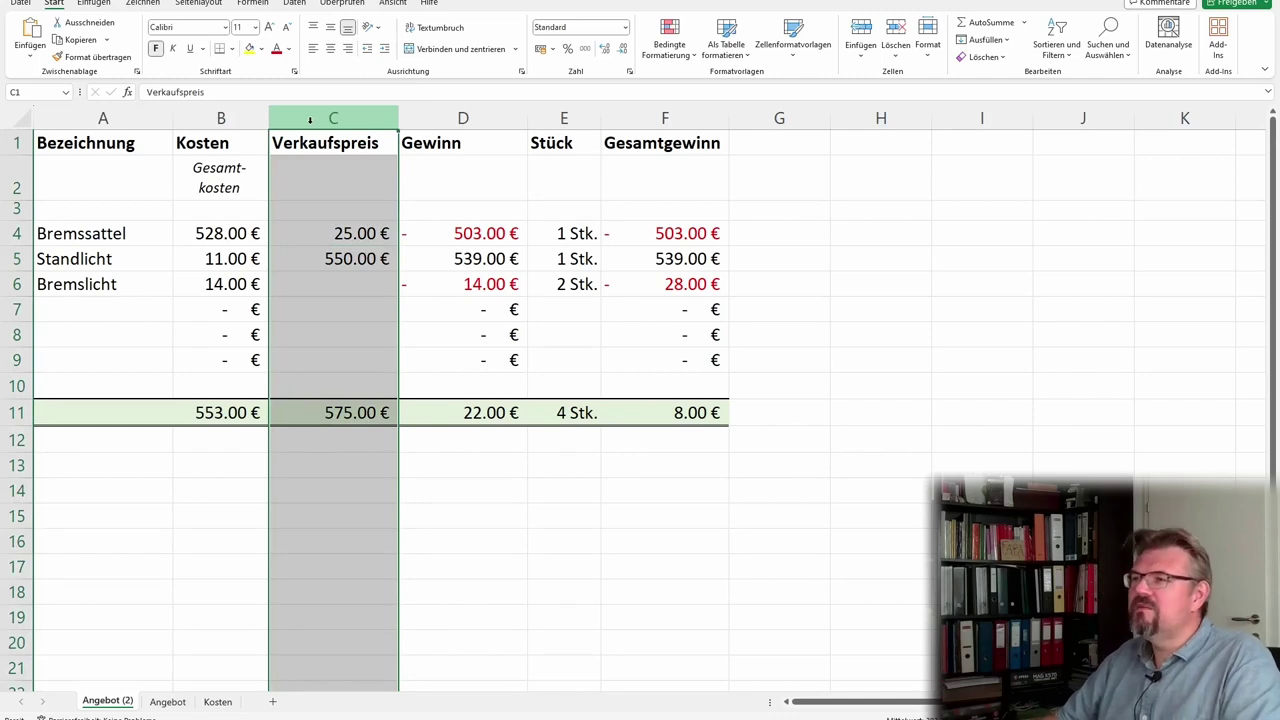
pyautogui.rightClick(108, 705)
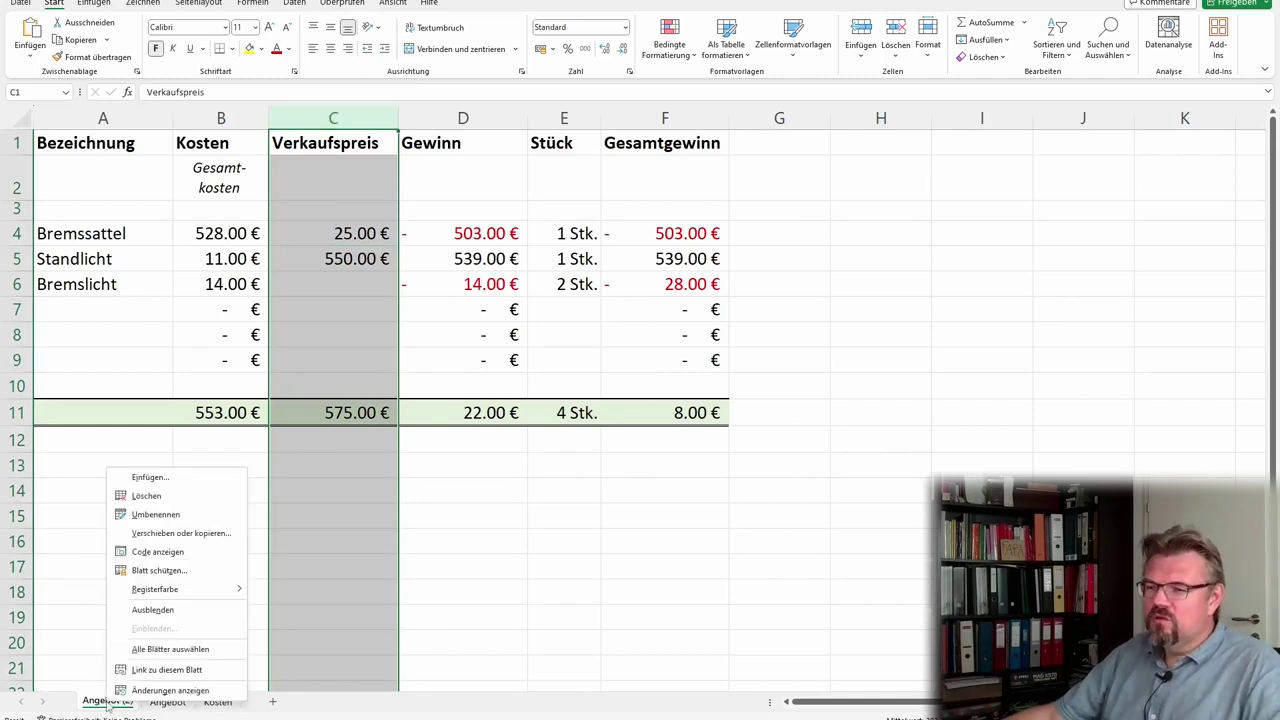
pyautogui.click(170, 497)
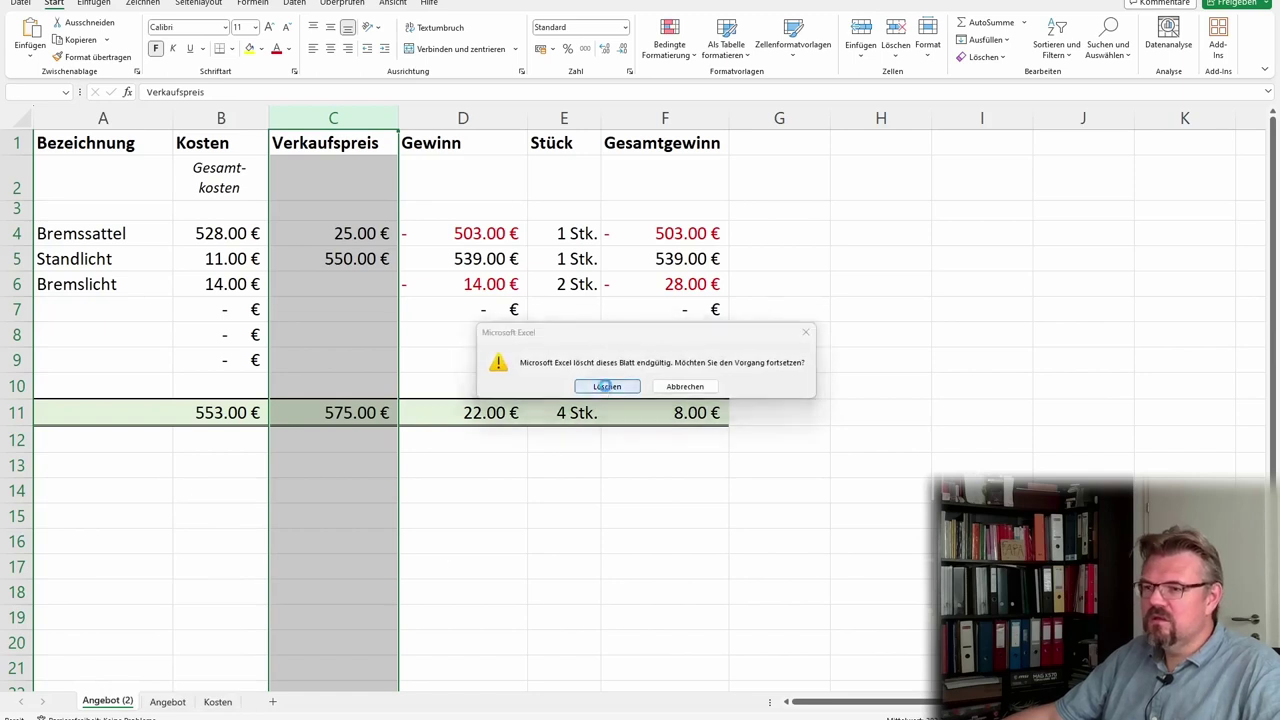
pyautogui.click(607, 386)
pyautogui.click(379, 273)
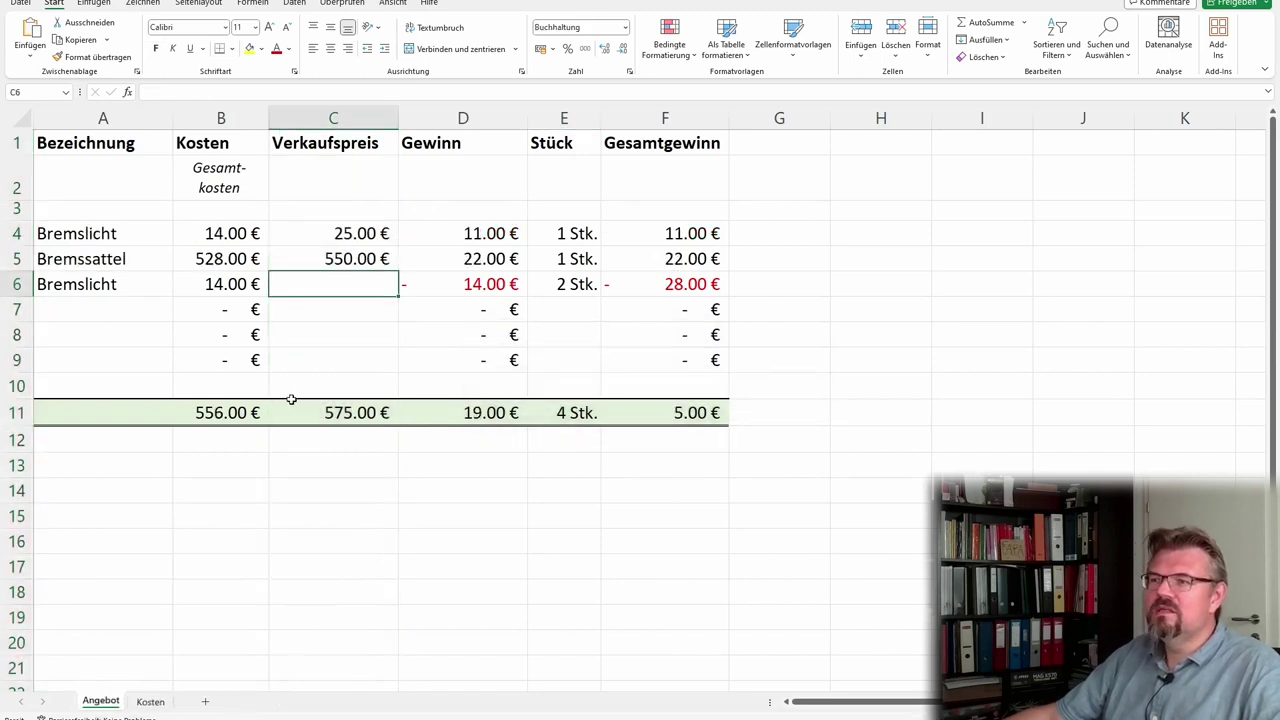
pyautogui.click(395, 119)
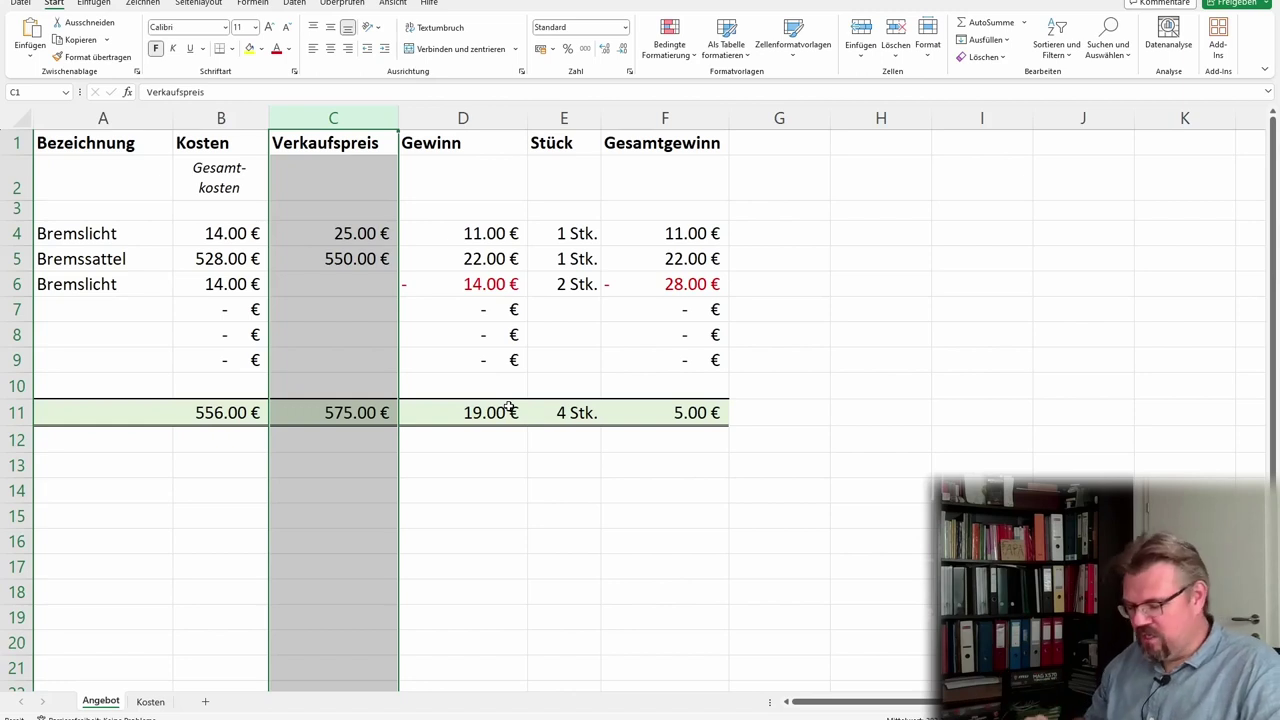
# Insert five blank columns before Verkaufspreis, pushing it to column H.
pyautogui.hotkey('ctrl', '+')
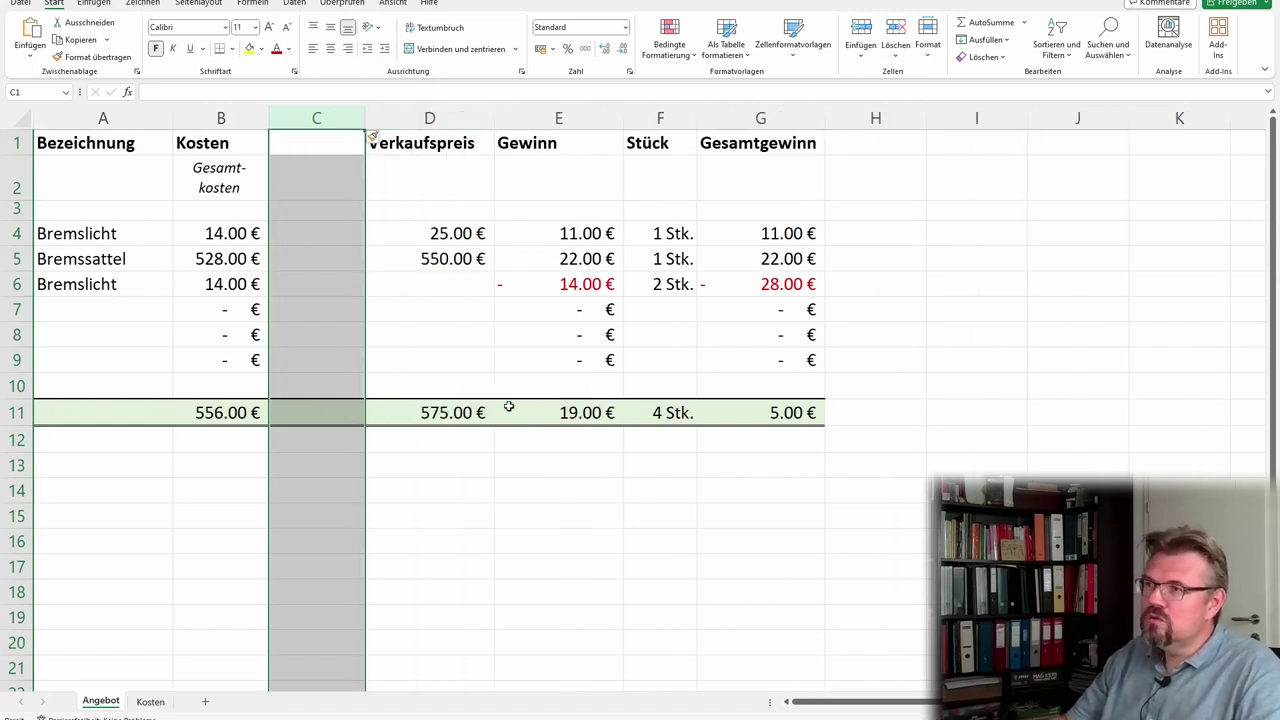
pyautogui.hotkey('ctrl', '+')
pyautogui.hotkey('ctrl', '+')
pyautogui.hotkey('ctrl', '+')
pyautogui.hotkey('ctrl', '+')
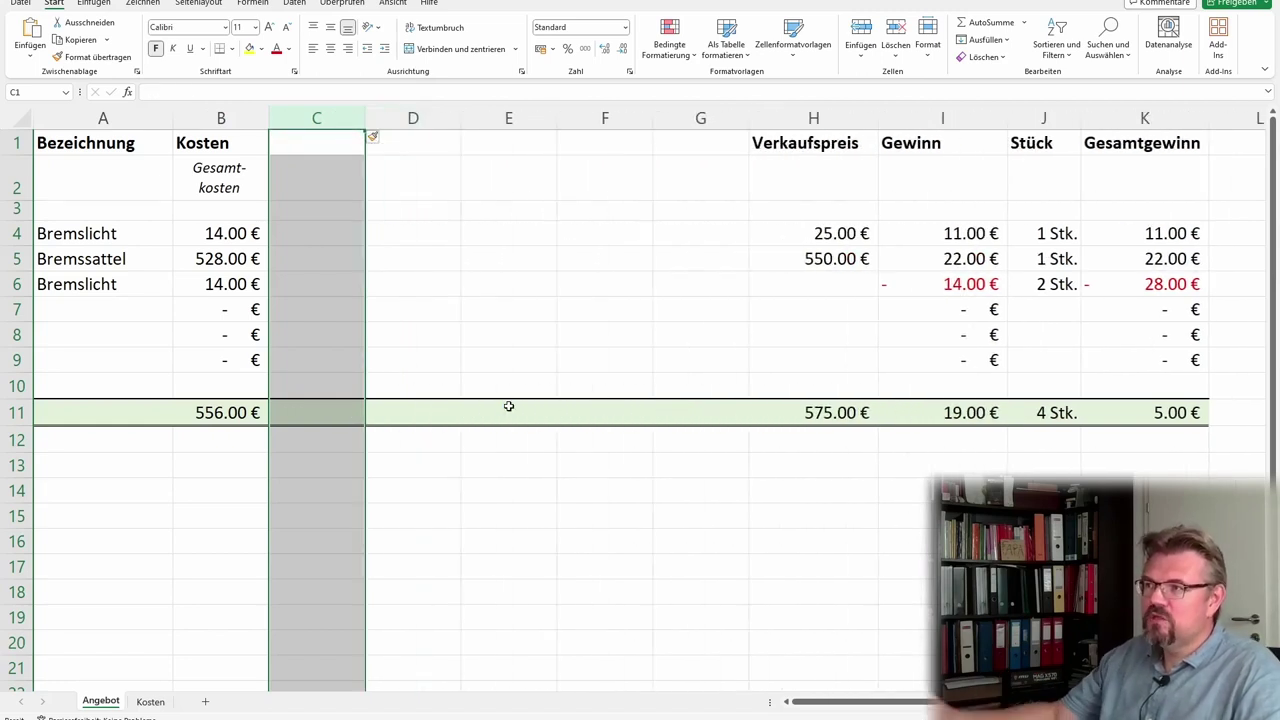
pyautogui.click(623, 254)
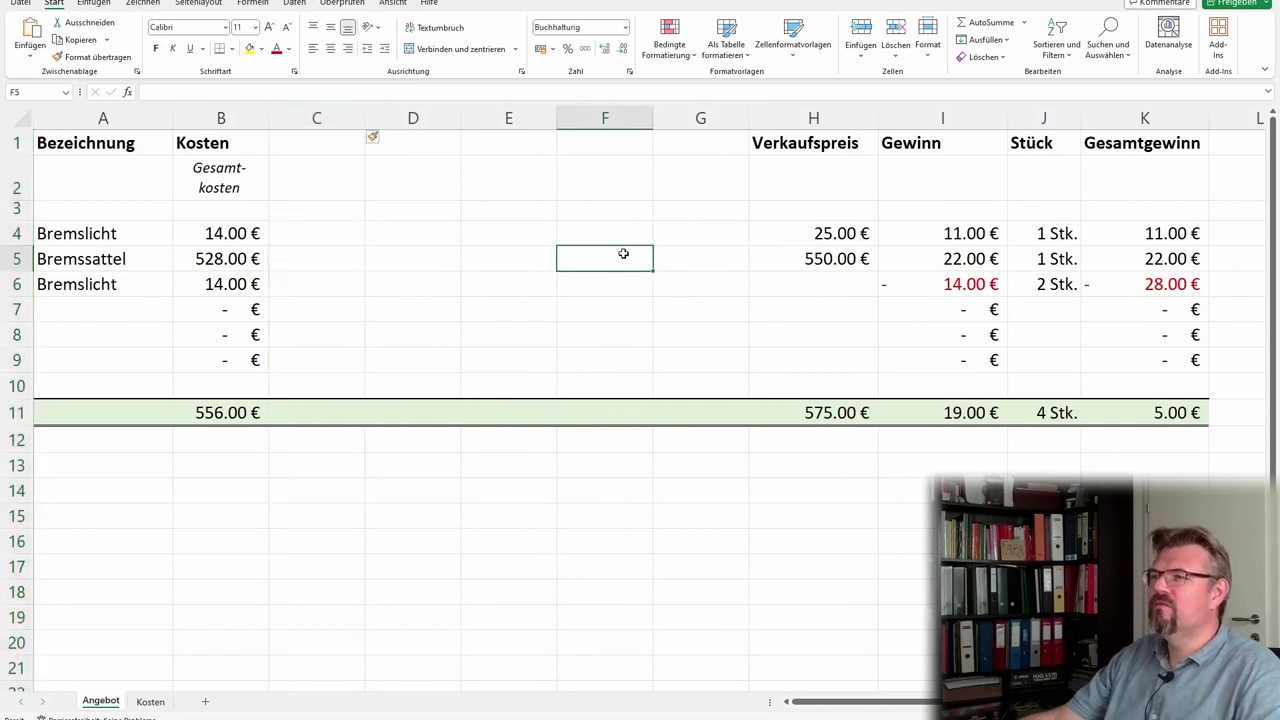
pyautogui.click(326, 144)
# Enter the heading Kalkulation in C1 and the label Wunschgewinn in G2.
pyautogui.write('Kalkulati')
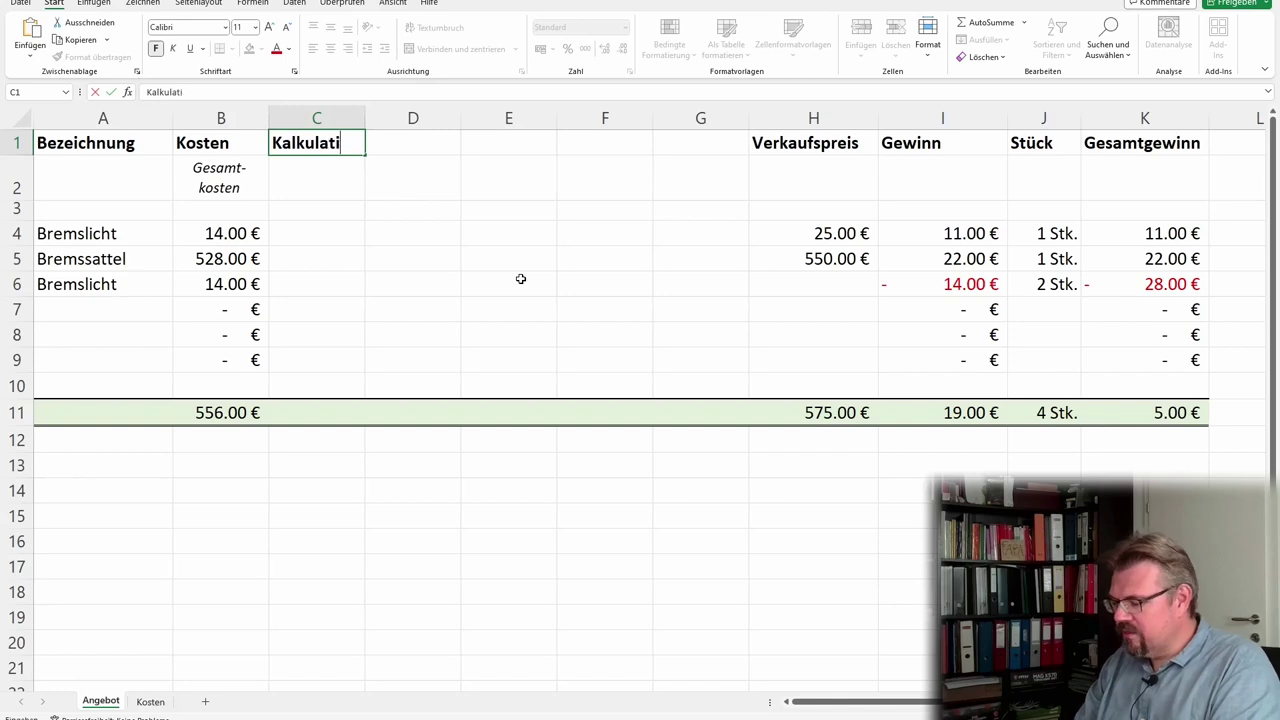
pyautogui.write('on')
pyautogui.press('Return')
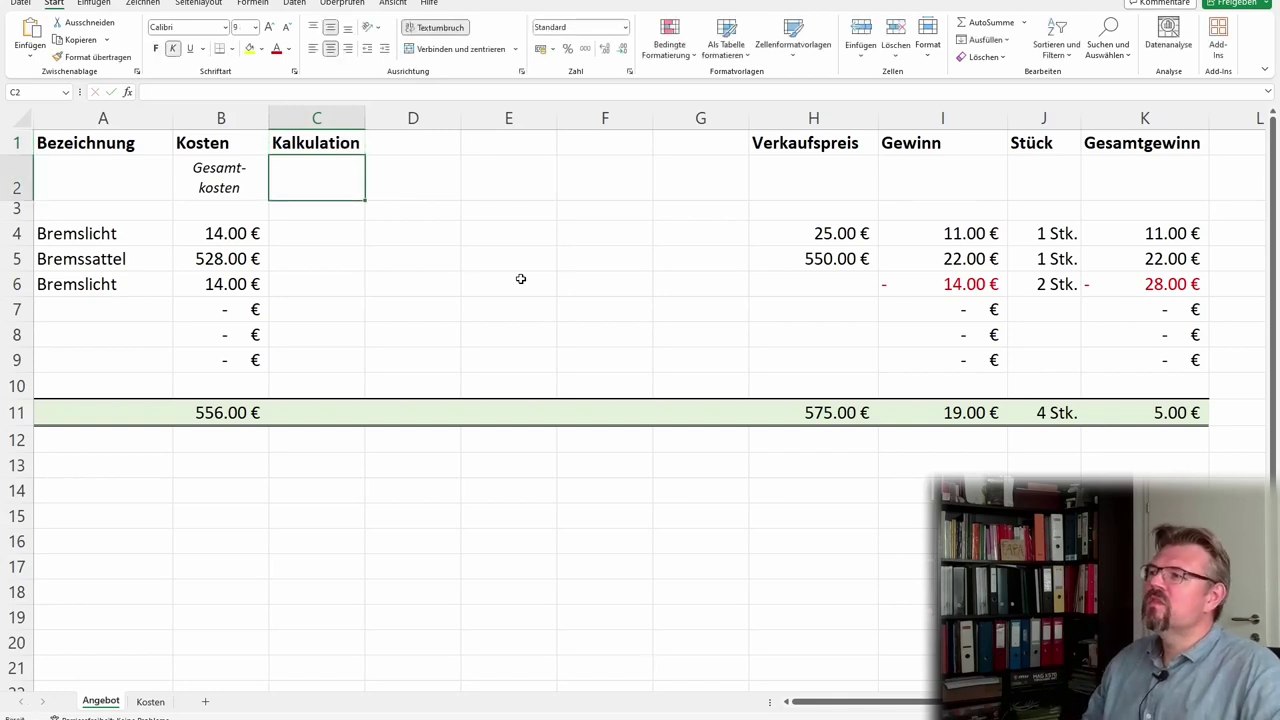
pyautogui.press('Right')
pyautogui.press('Right')
pyautogui.press('Right')
pyautogui.press('Right')
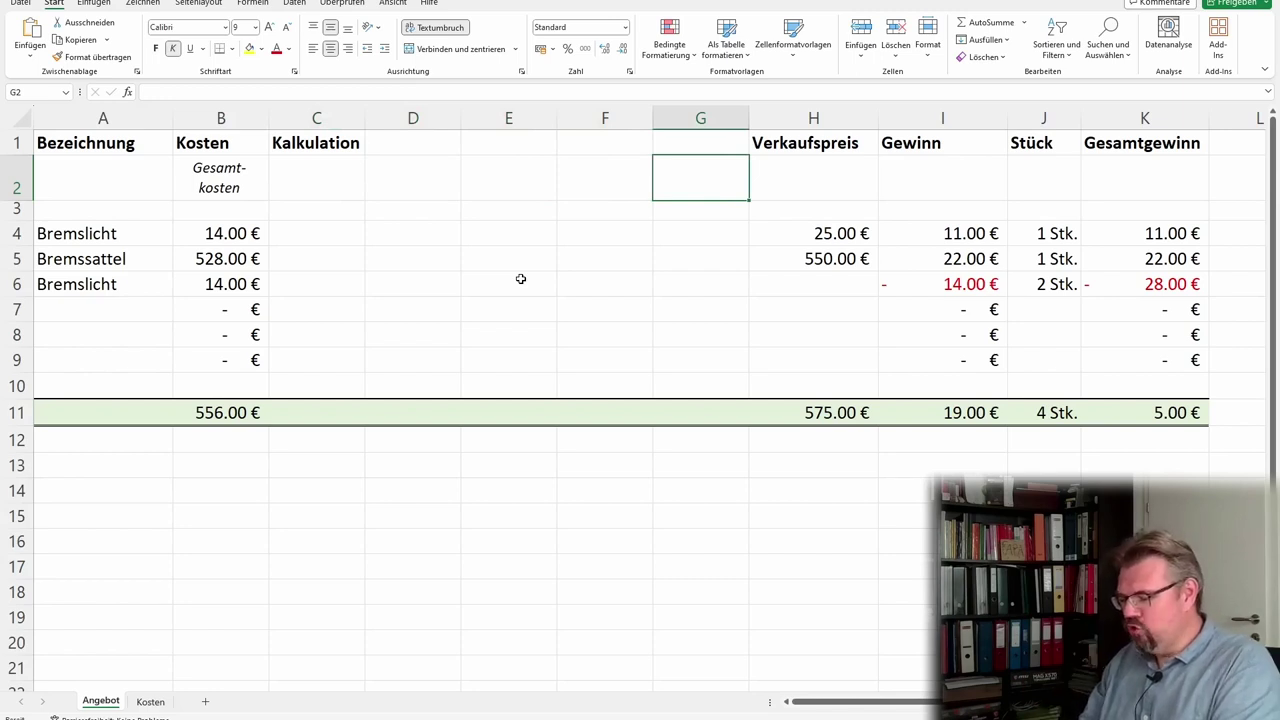
pyautogui.write('Wunschge')
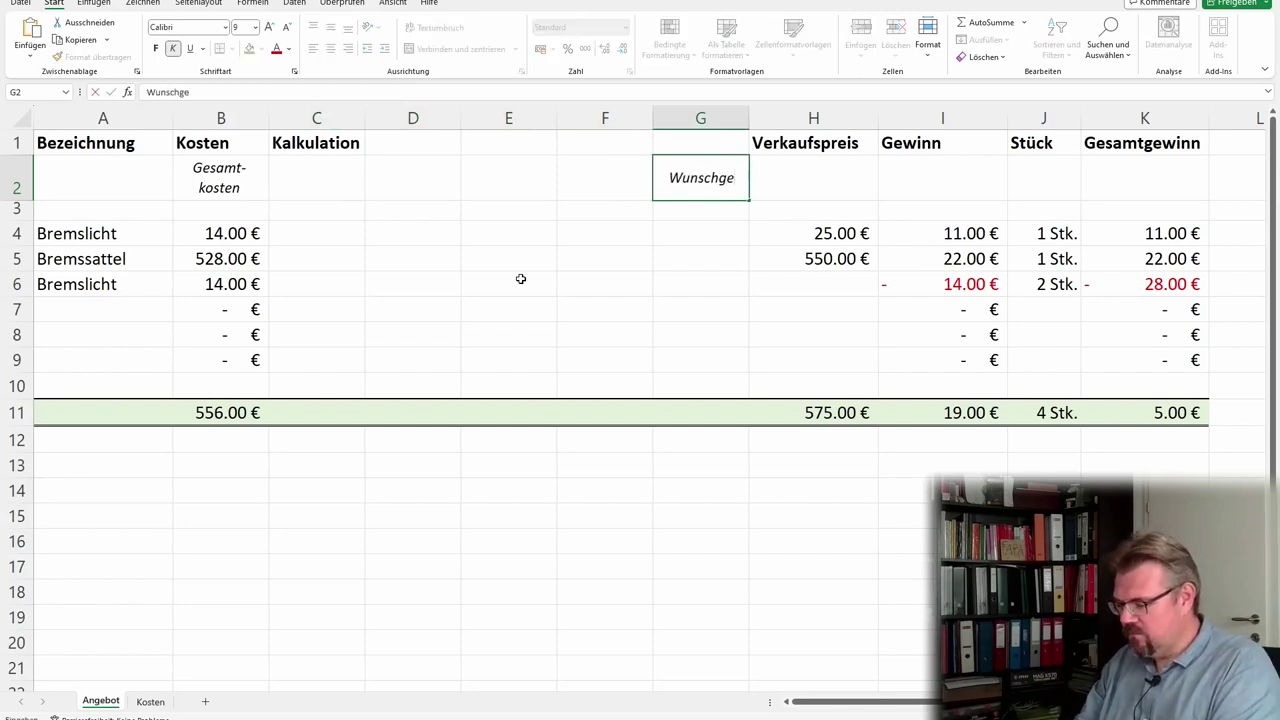
pyautogui.write('winn')
pyautogui.press('Return')
# Split the G2 label onto two lines as 'Wunsch-gewinn' and enter 5 in G3.
pyautogui.press('Up')
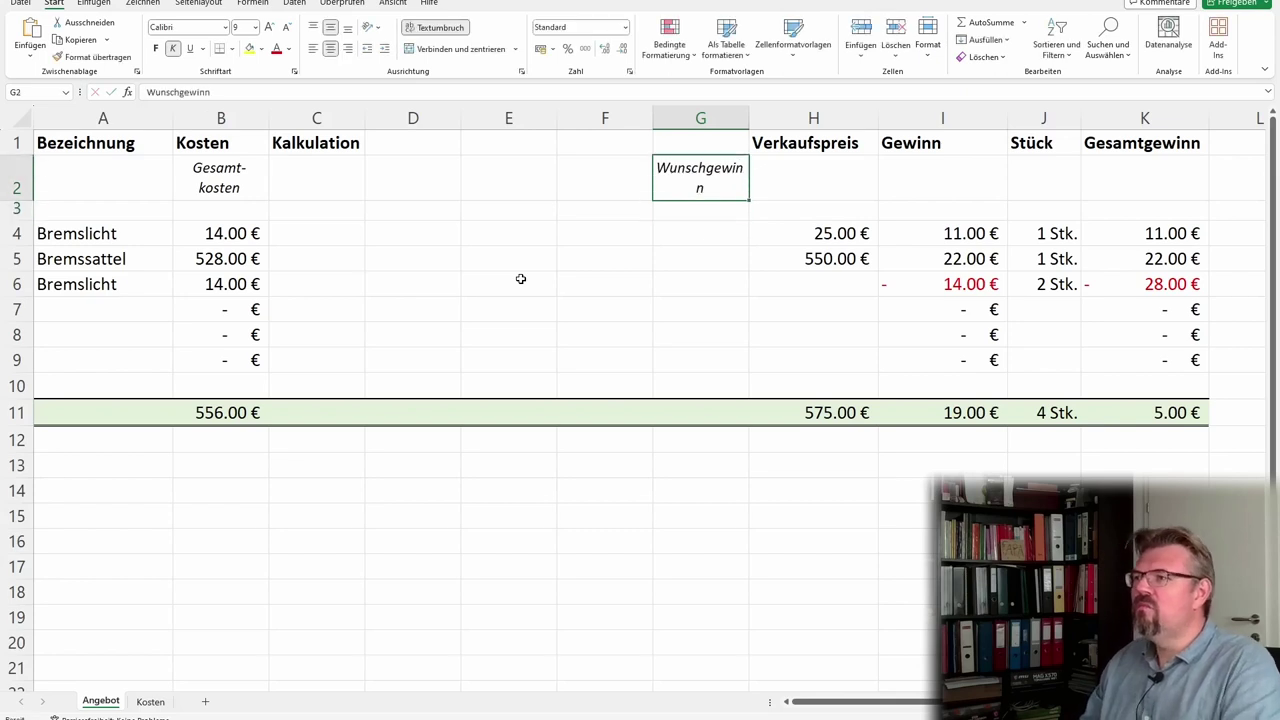
pyautogui.press('F2')
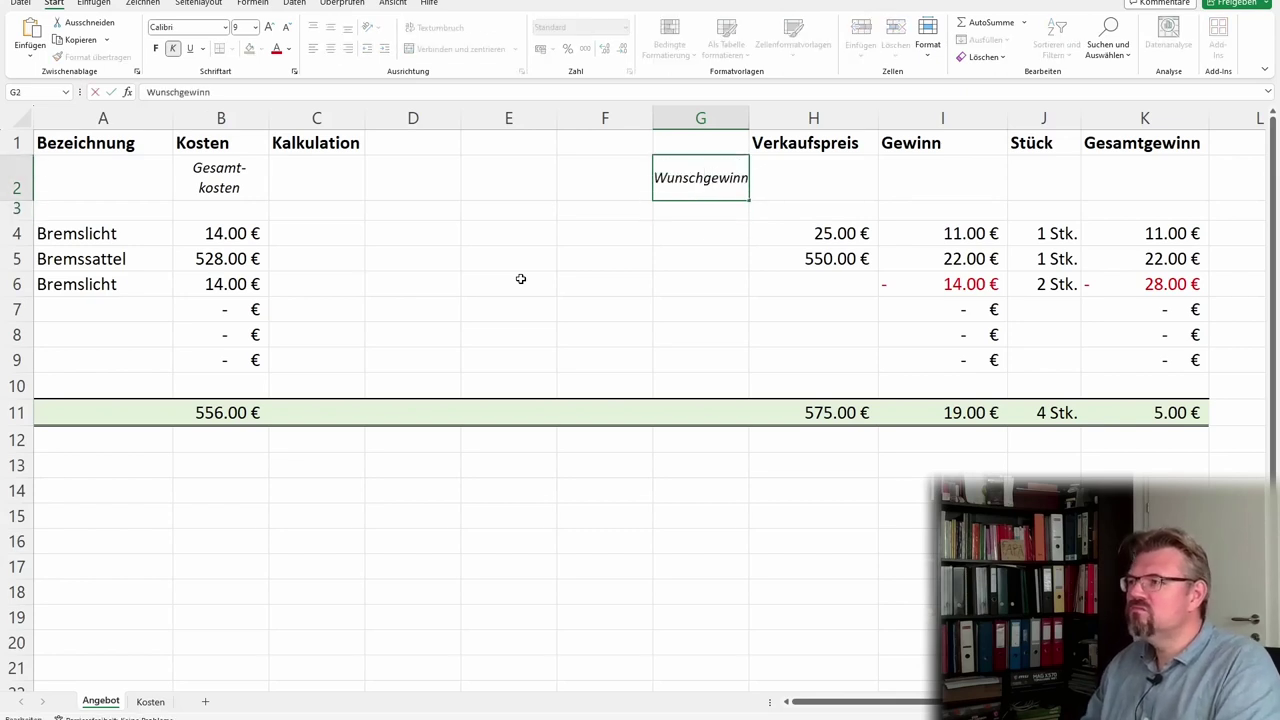
pyautogui.write('-')
pyautogui.hotkey('alt', 'Return')
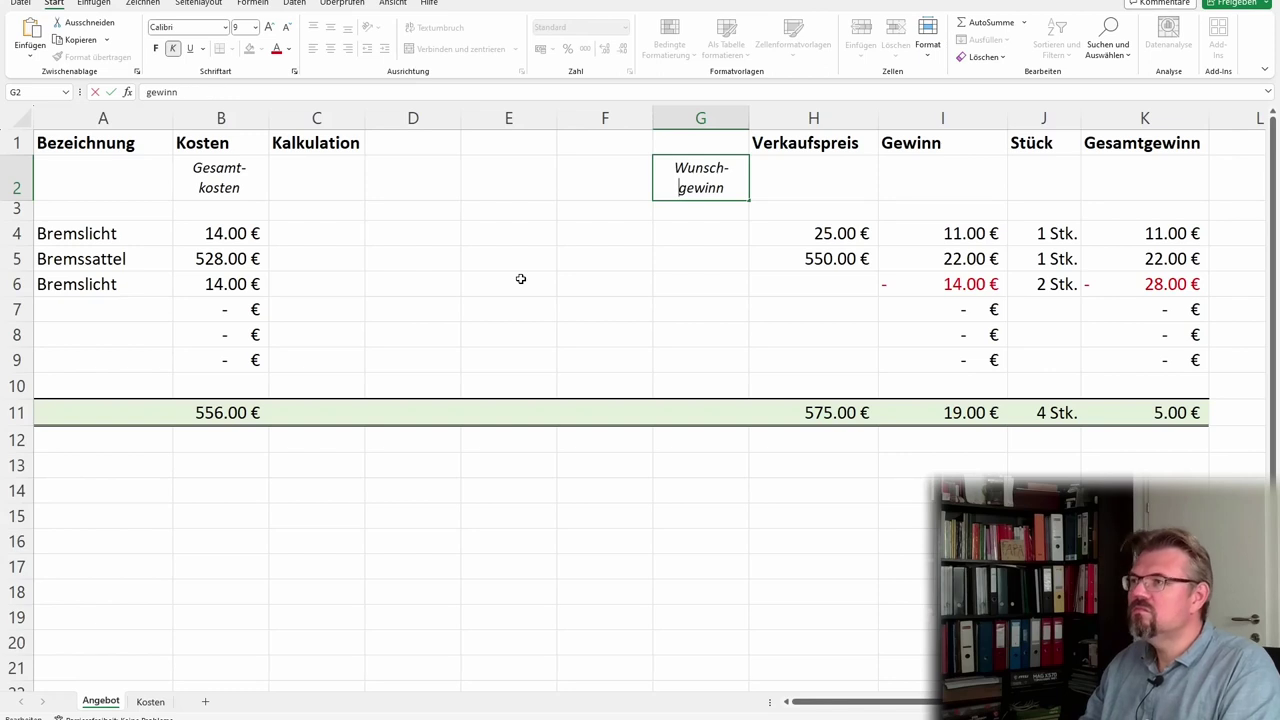
pyautogui.press('Return')
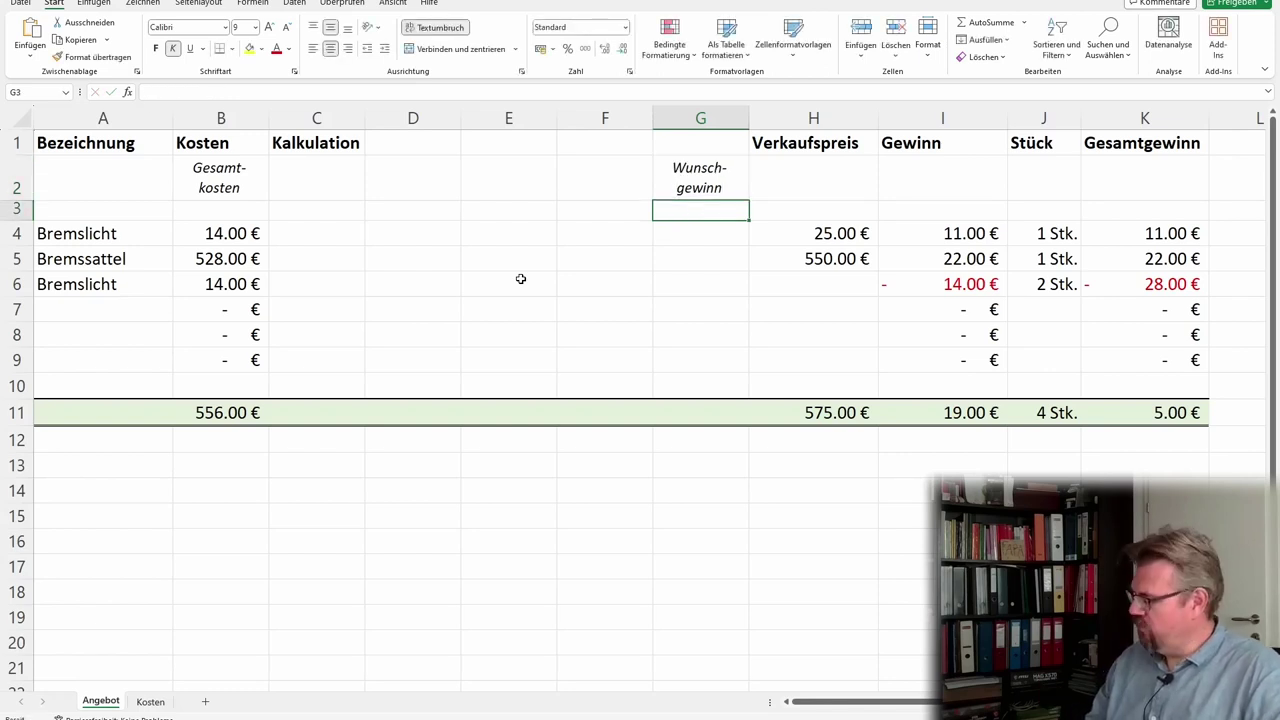
pyautogui.write('5')
pyautogui.press('Return')
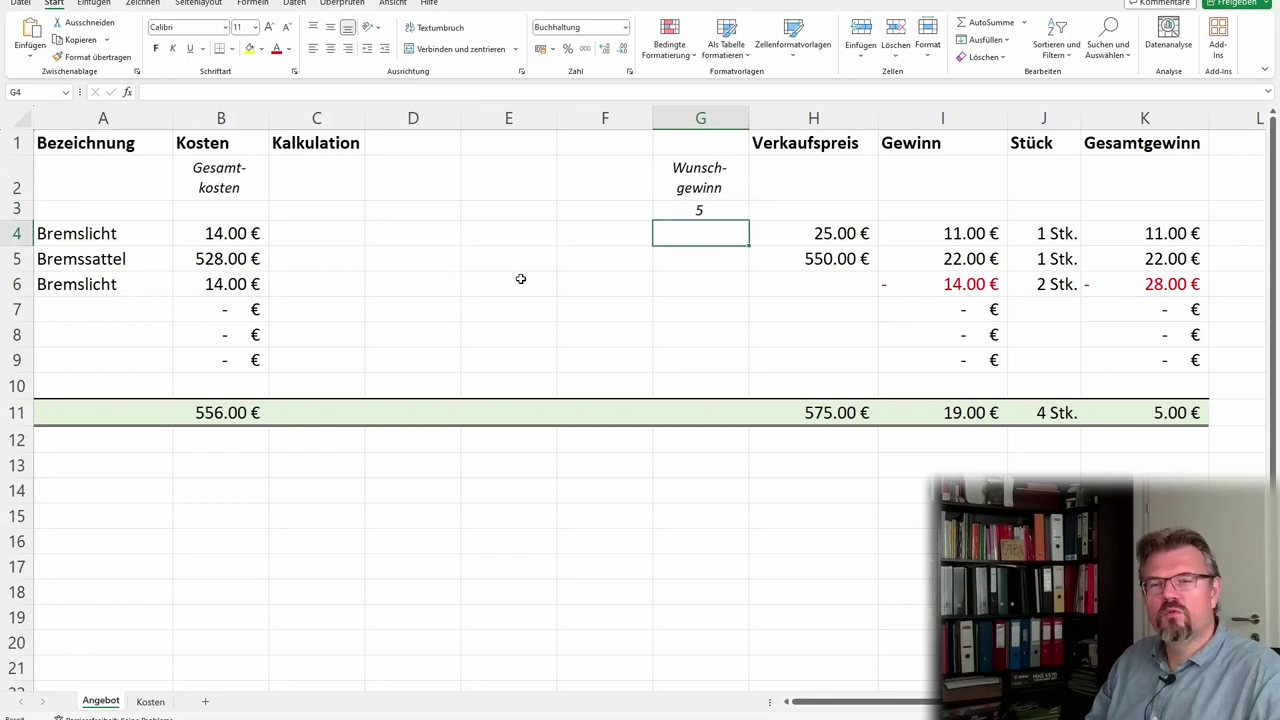
pyautogui.press('Up')
pyautogui.press('Up')
pyautogui.press('Left')
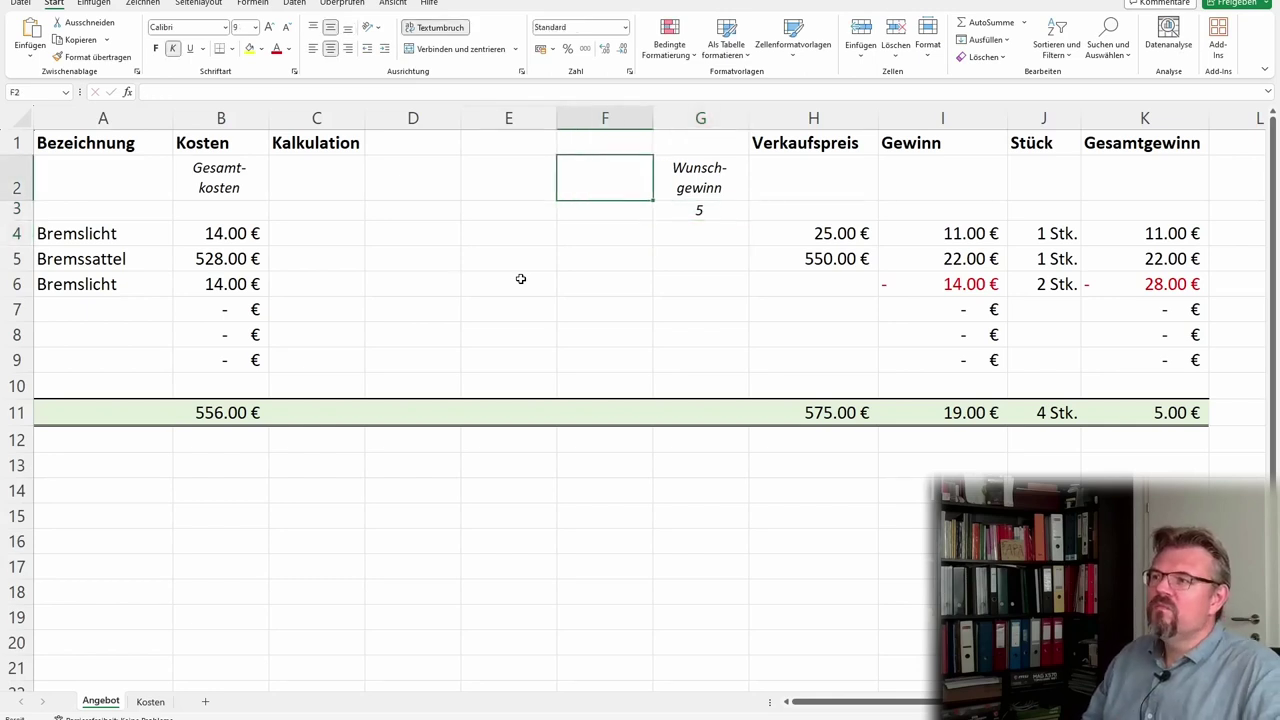
pyautogui.press('Left')
pyautogui.press('Left')
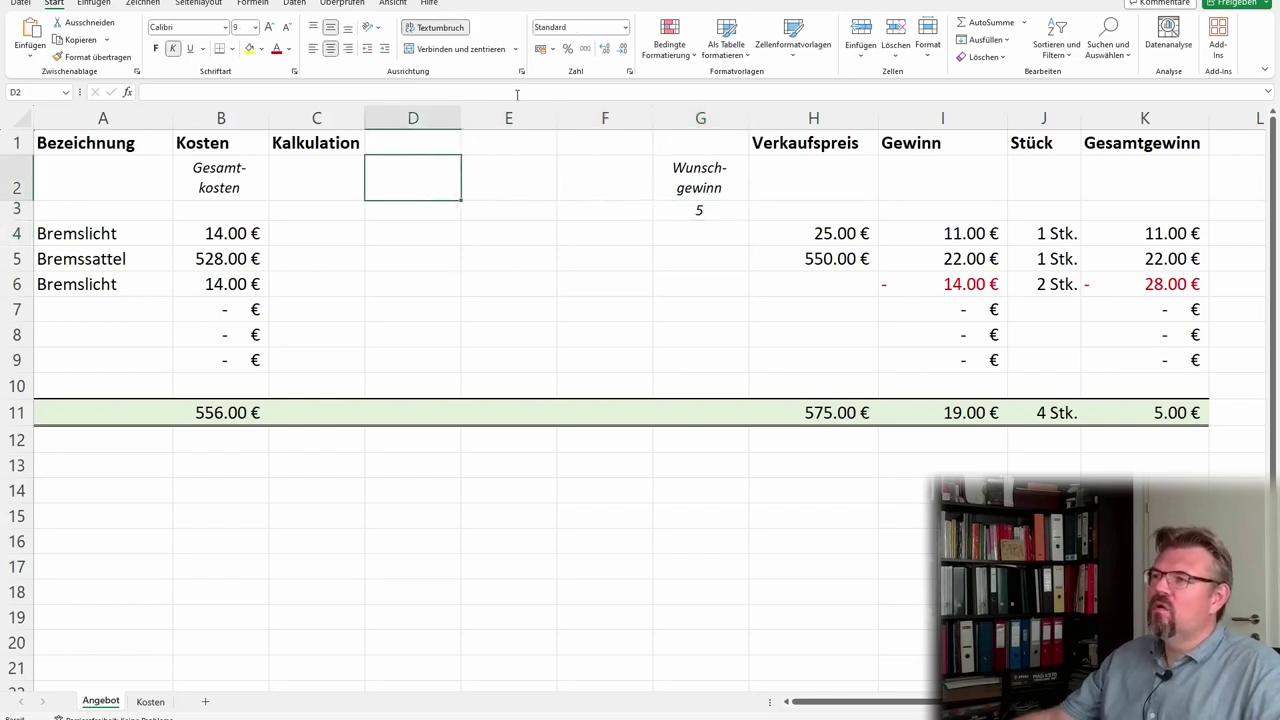
# Delete spare columns E and F, then label C2 'Risiko-.' / 'Aufschlag' on two lines.
pyautogui.moveTo(509, 118); pyautogui.dragTo(581, 119)
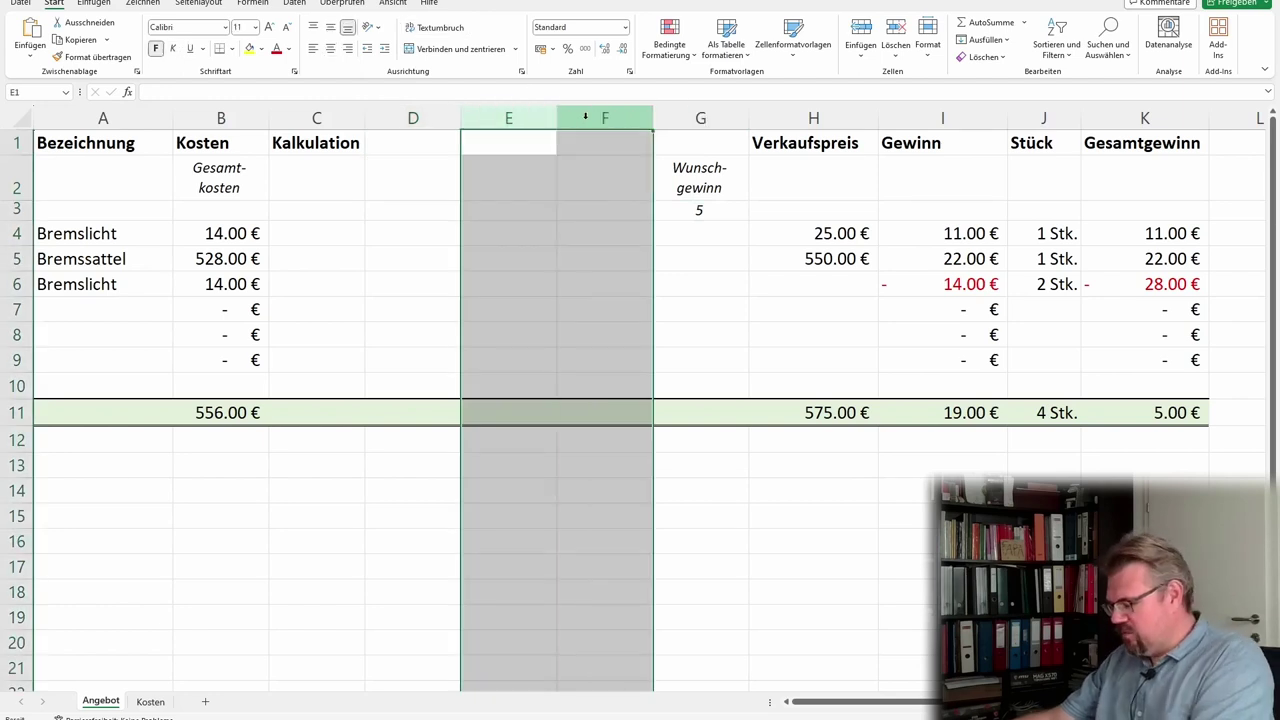
pyautogui.hotkey('ctrl', '-')
pyautogui.click(298, 167)
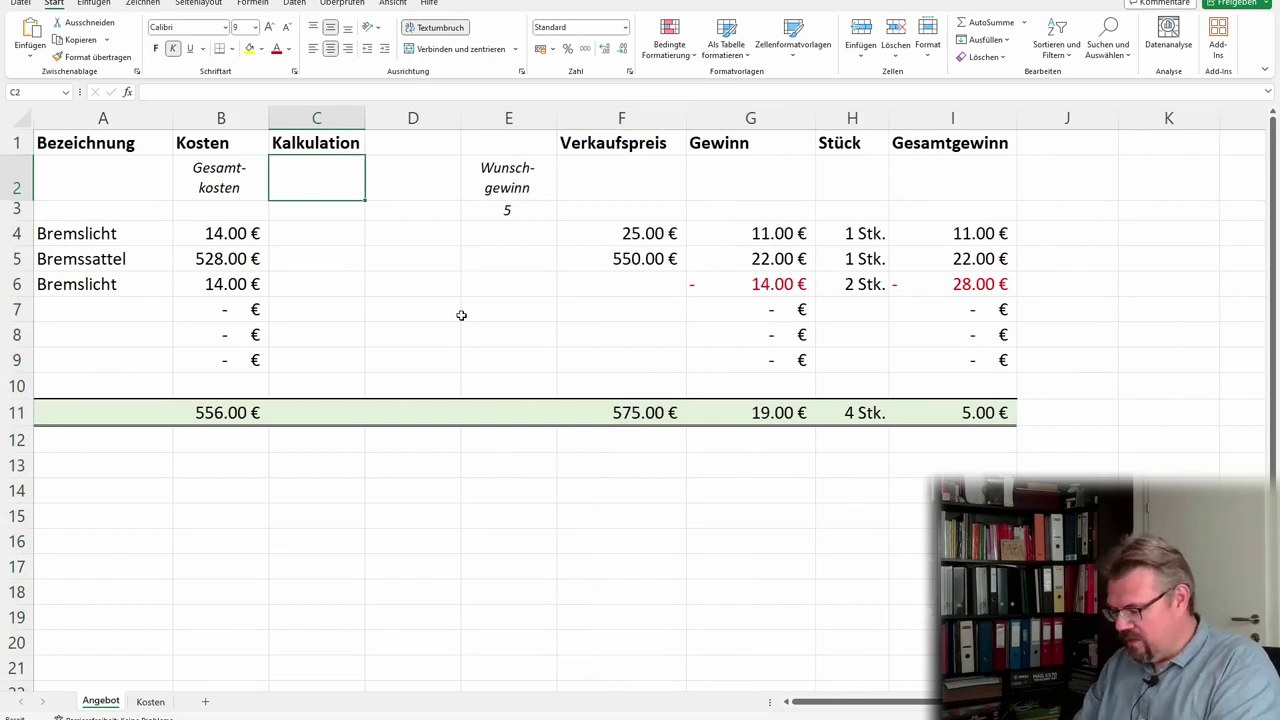
pyautogui.write('Risiko-.')
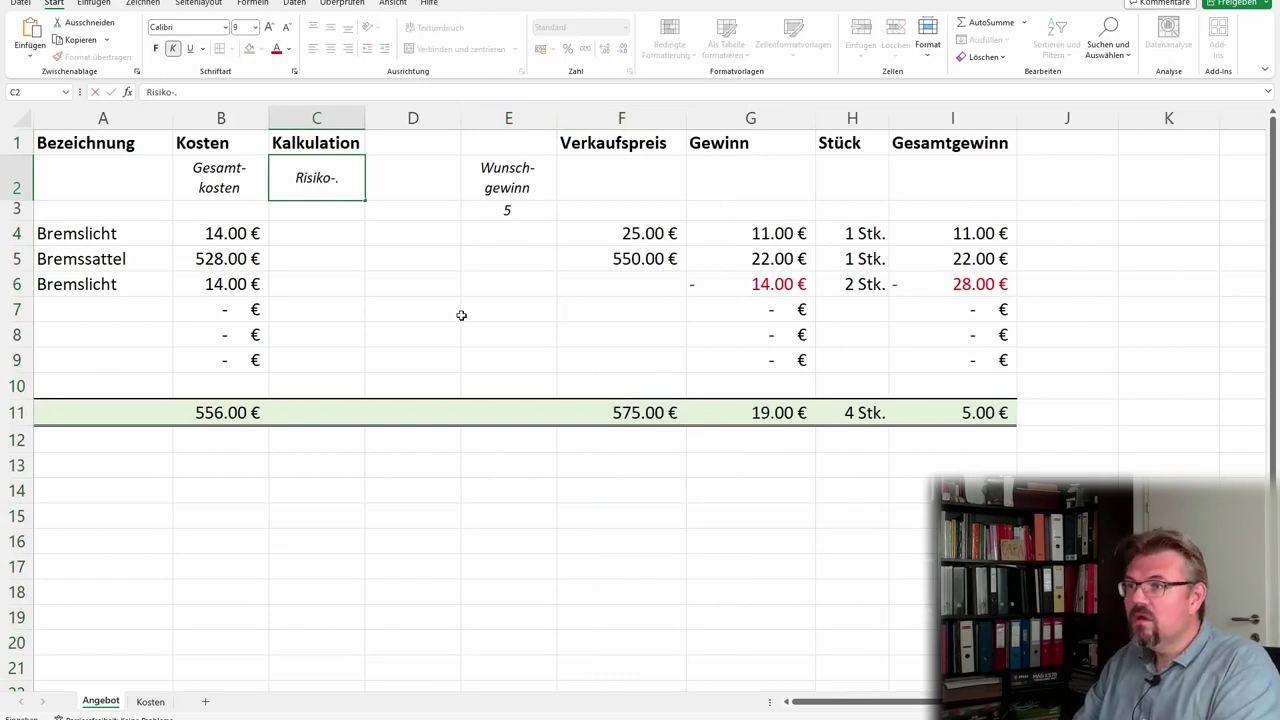
pyautogui.hotkey('alt', 'Return')
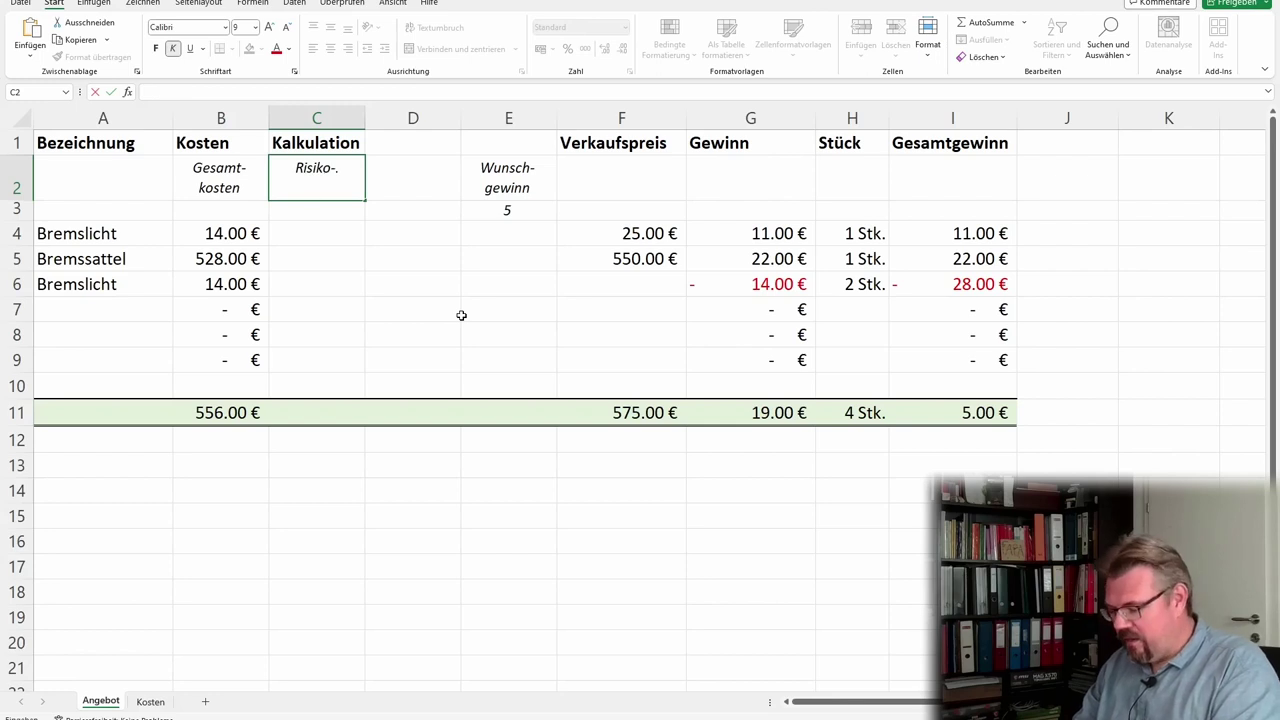
pyautogui.write('Aufschlag')
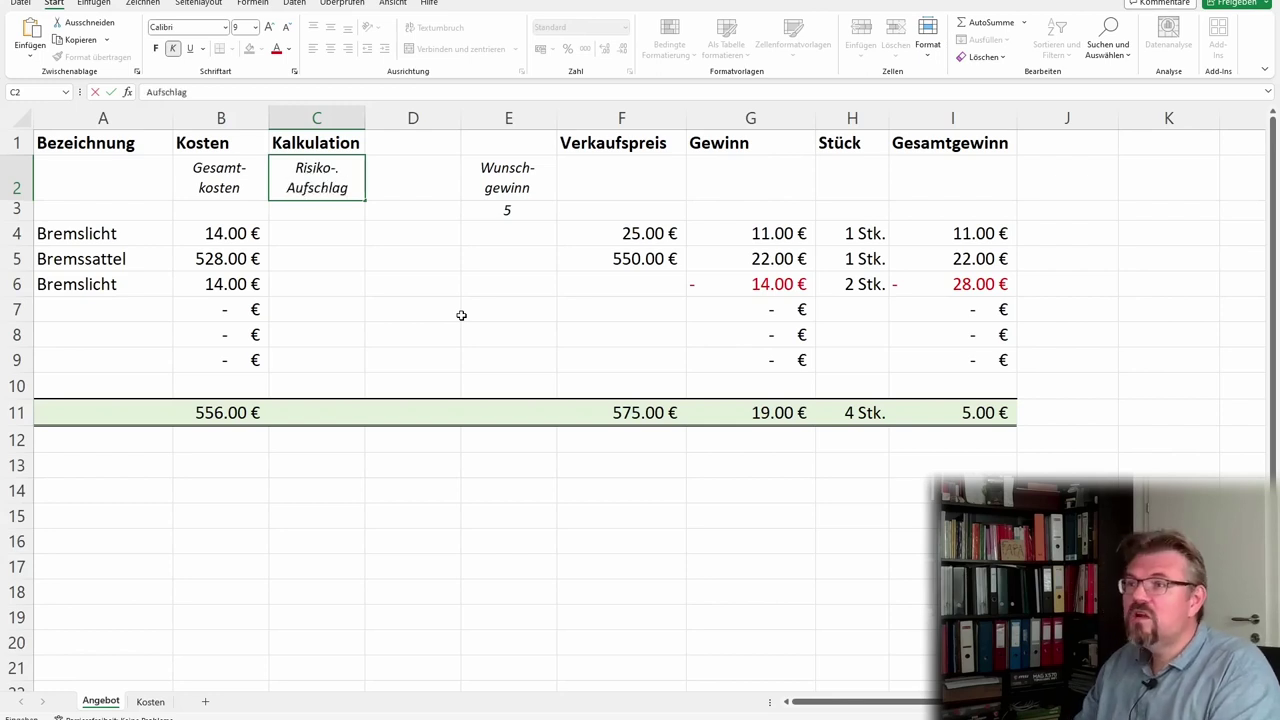
pyautogui.hotkey('ctrl', 'Return')
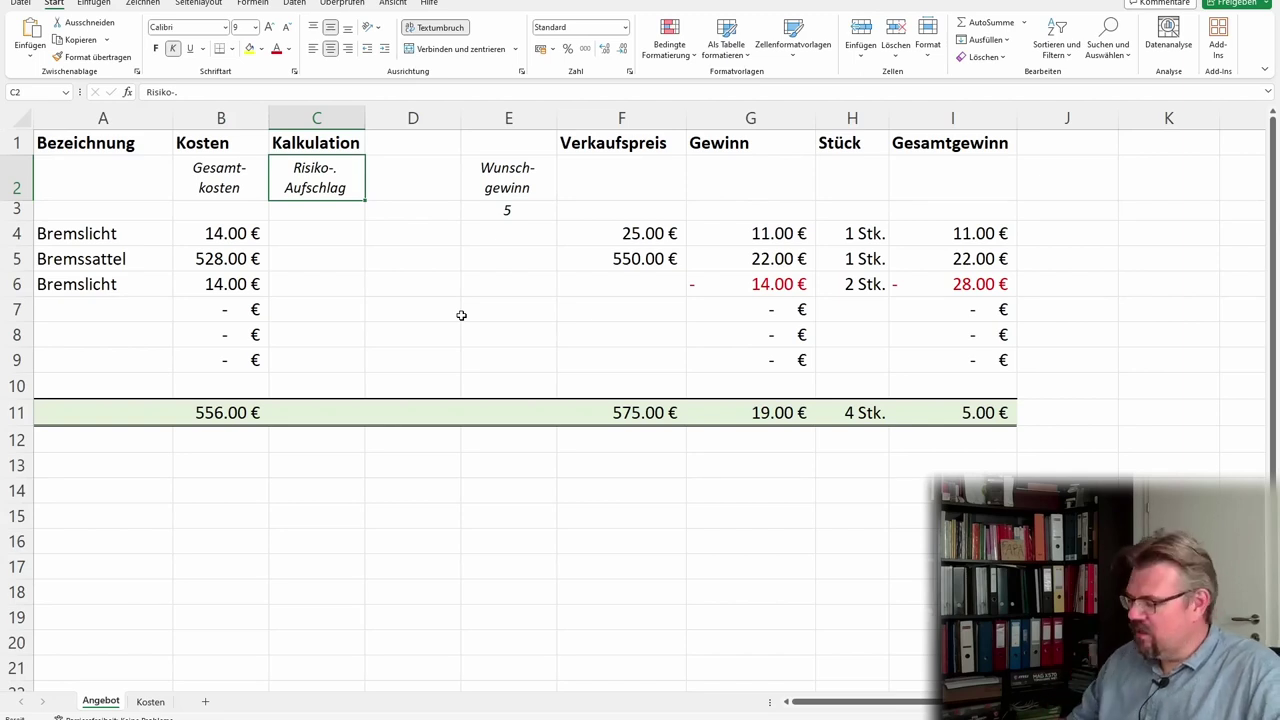
# Expand the formula bar to show the full two-line C2 header text.
pyautogui.press('Down')
pyautogui.press('Down')
pyautogui.press('Up')
pyautogui.press('Down')
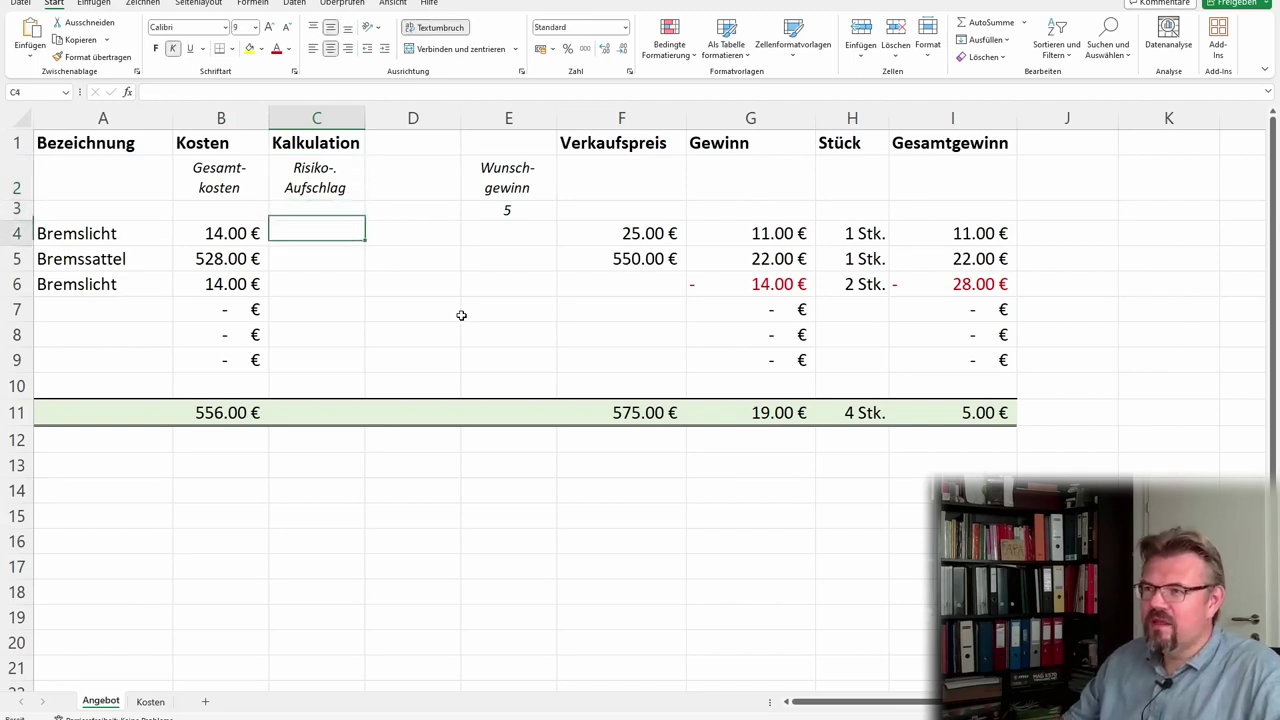
pyautogui.press('Down')
pyautogui.press('Up')
pyautogui.press('Up')
pyautogui.press('Up')
pyautogui.press('Up')
pyautogui.press('Down')
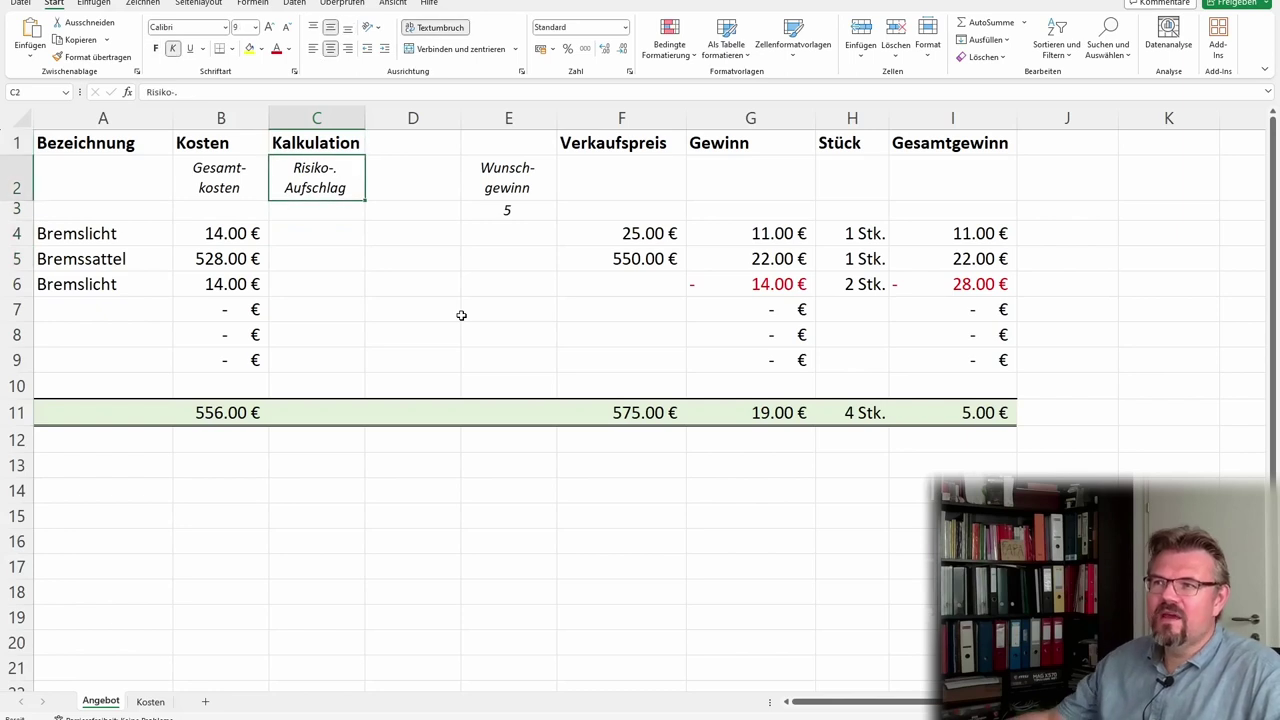
pyautogui.click(210, 92)
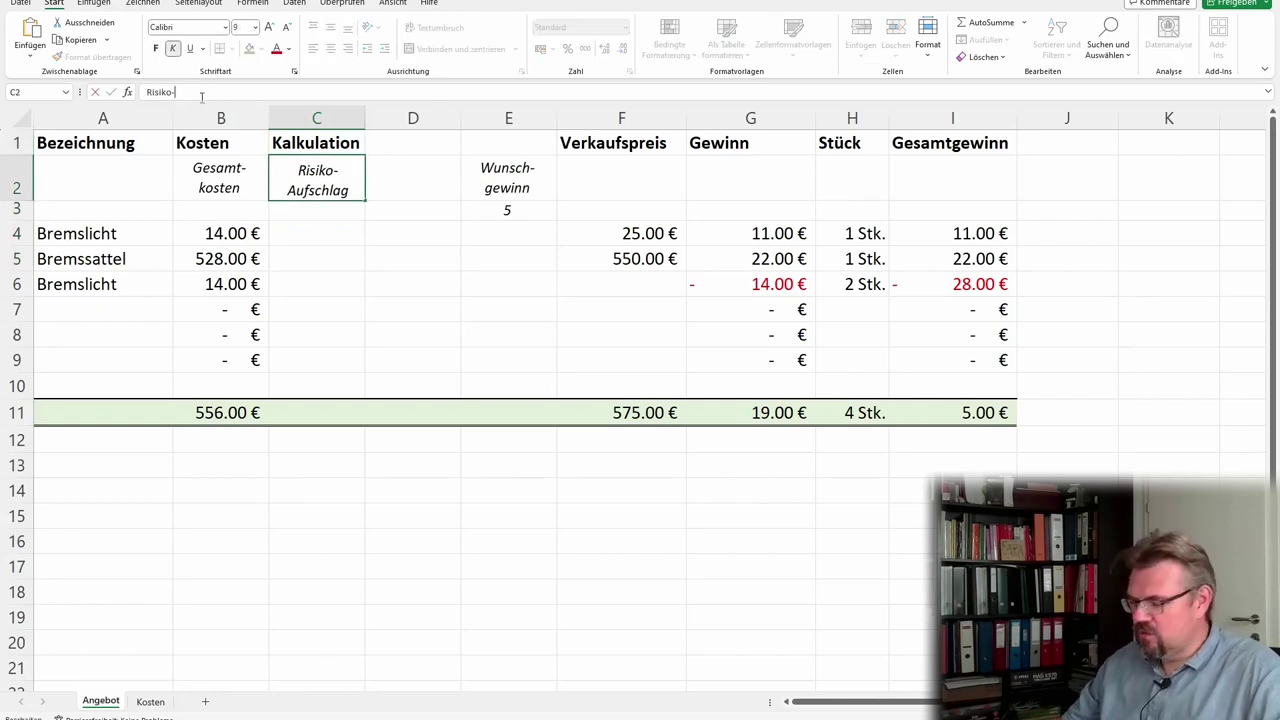
pyautogui.press('Return')
pyautogui.press('Up')
pyautogui.click(206, 94)
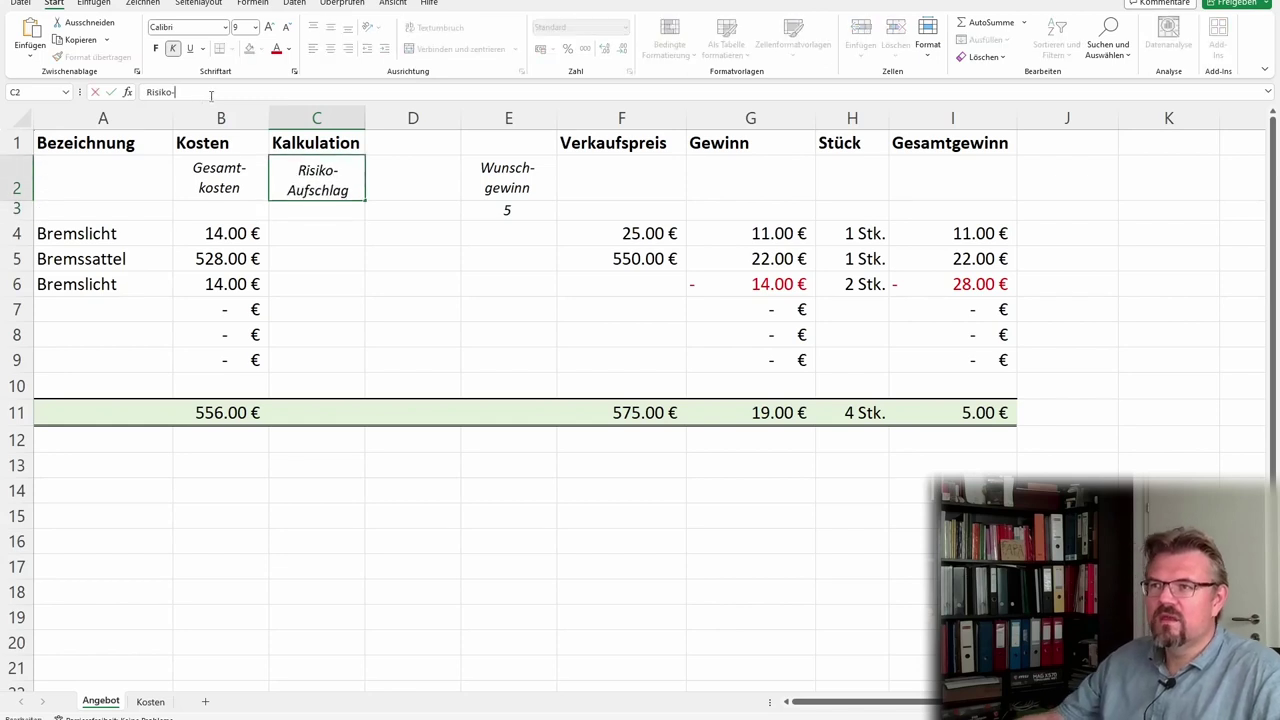
pyautogui.press('Return')
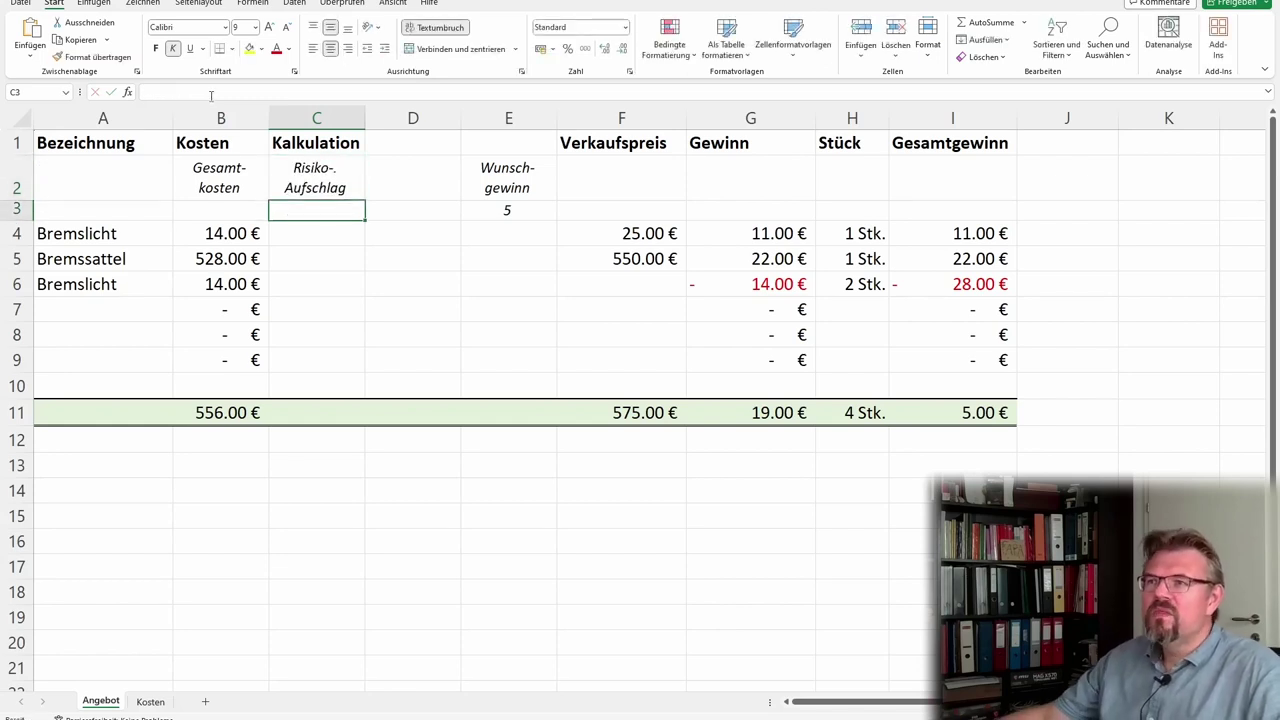
pyautogui.click(213, 94)
pyautogui.click(293, 168)
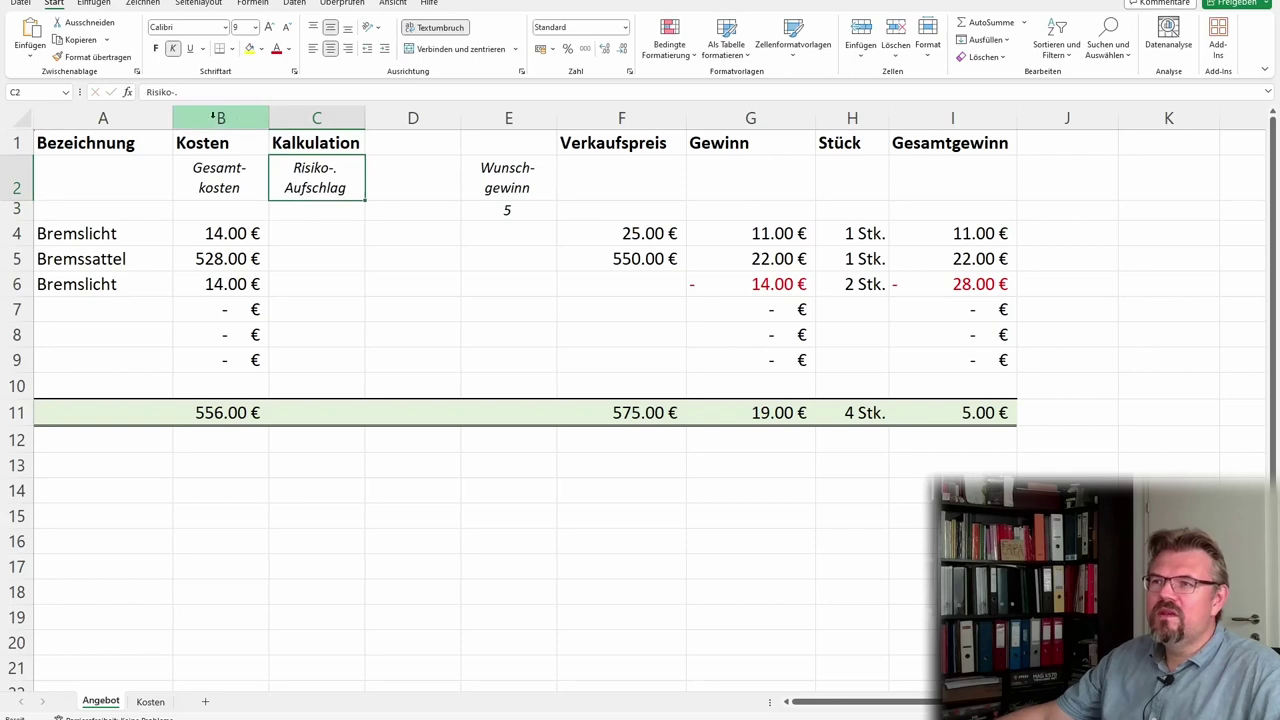
pyautogui.moveTo(190, 101)
pyautogui.mouseDown()
pyautogui.moveTo(190, 141)
pyautogui.moveTo(190, 128)
pyautogui.mouseUp()
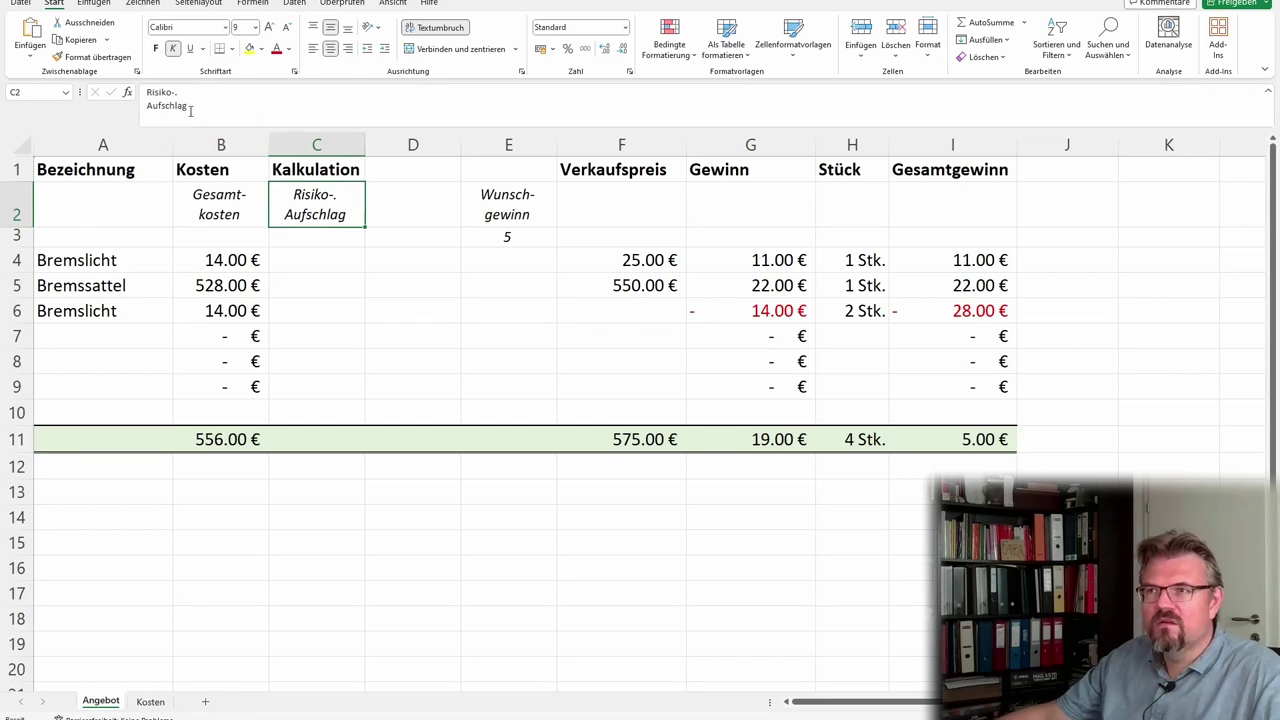
# Remove the stray full stop after 'Risiko-' in the C2 header.
pyautogui.click(338, 303)
pyautogui.click(308, 199)
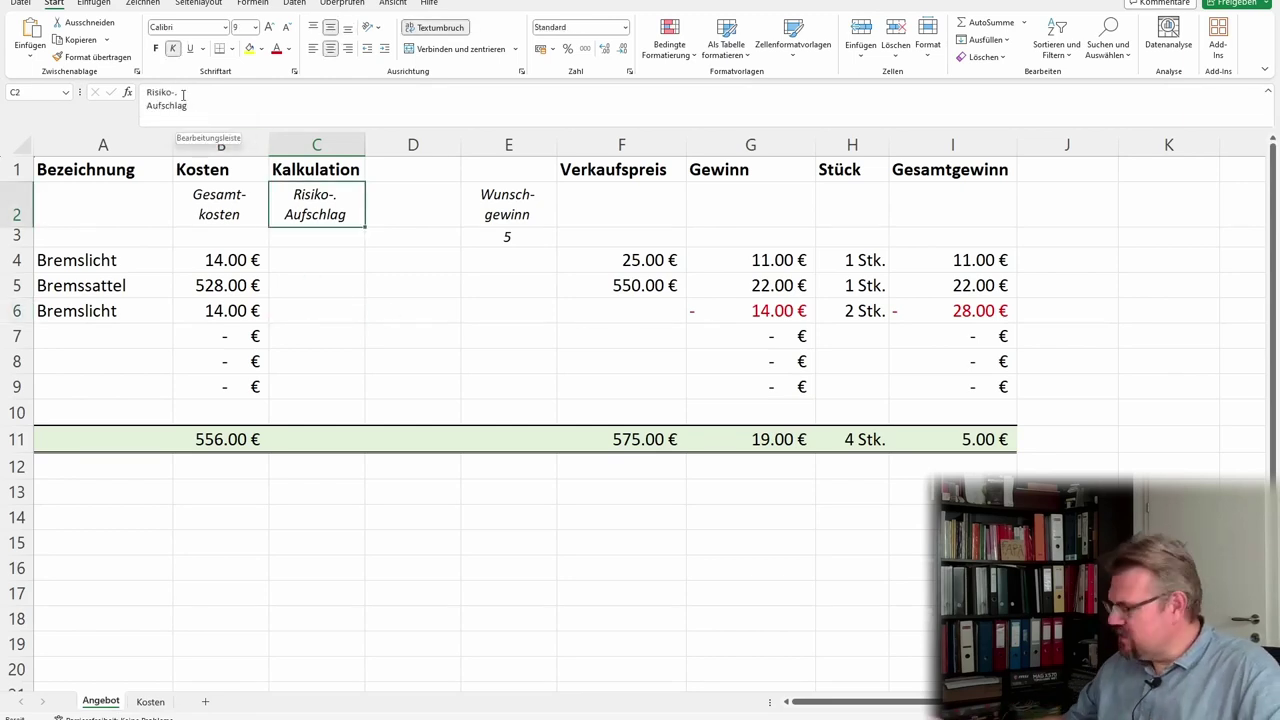
pyautogui.press('Return')
pyautogui.press('Up')
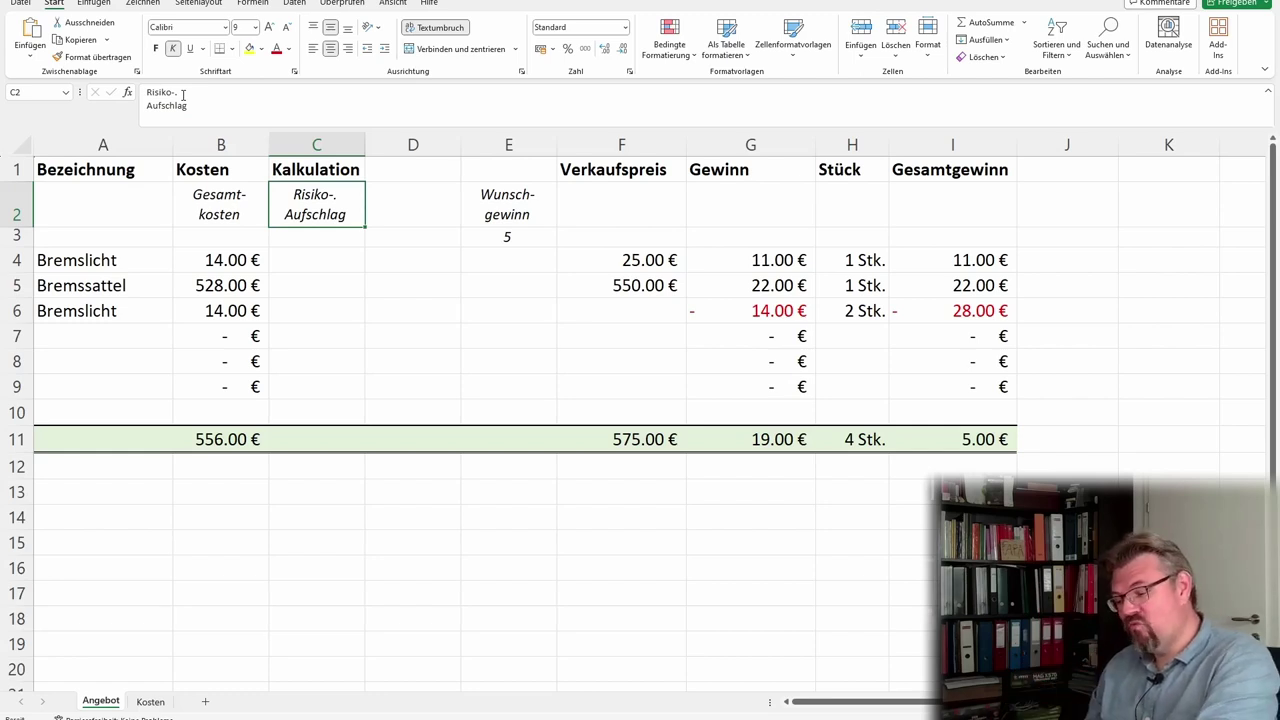
pyautogui.click(183, 95)
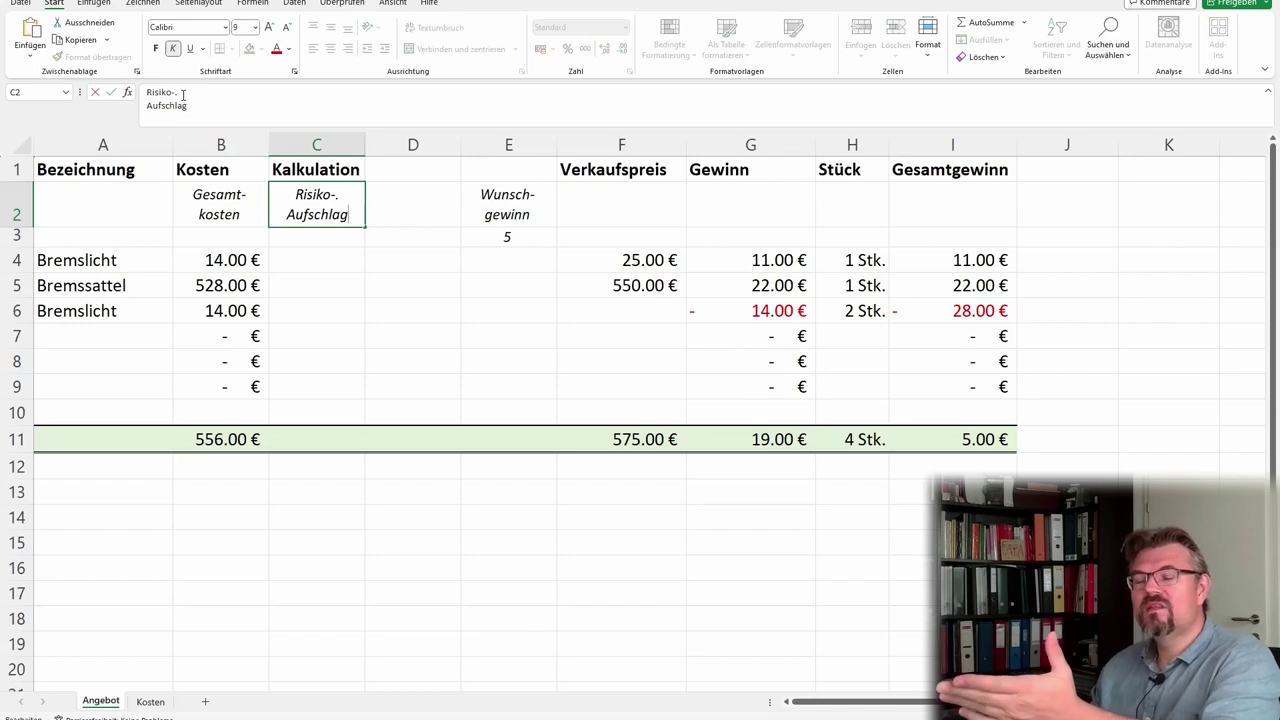
pyautogui.press('BackSpace')
pyautogui.press('Return')
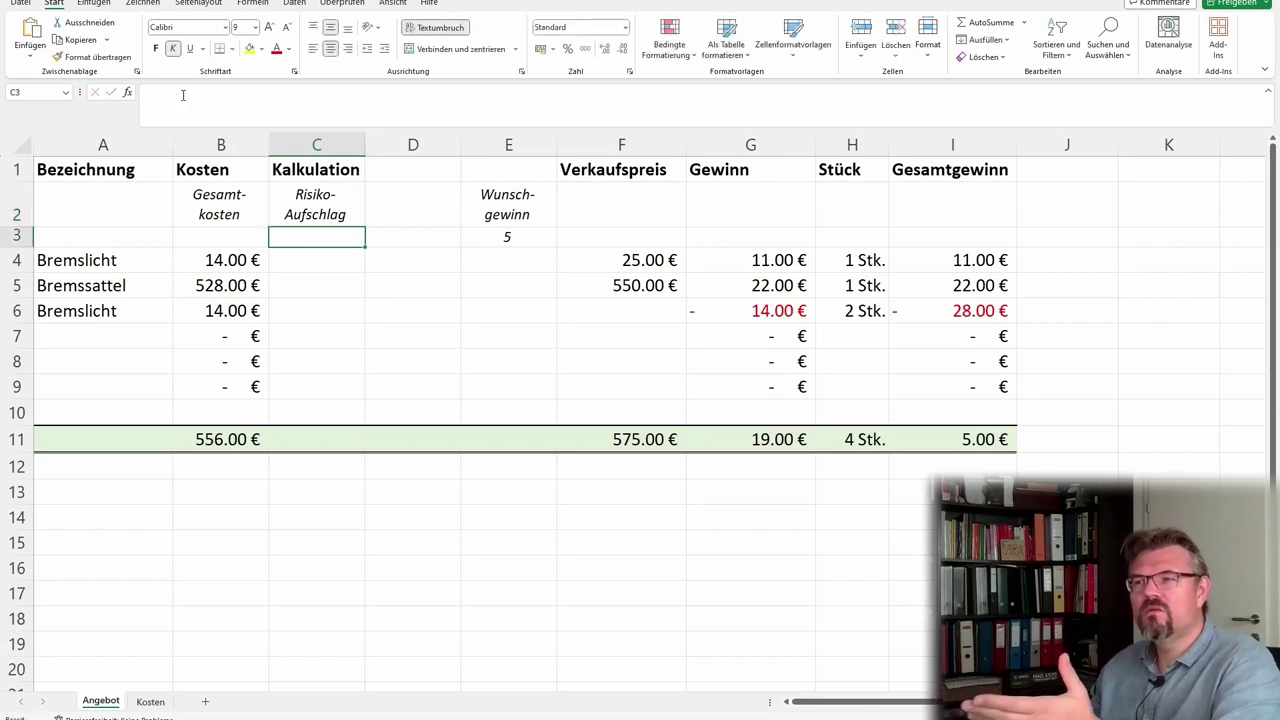
# Change 'Aufschlag' to lowercase 'aufschlag' in the C2 header.
pyautogui.press('Up')
pyautogui.press('Right')
pyautogui.press('Left')
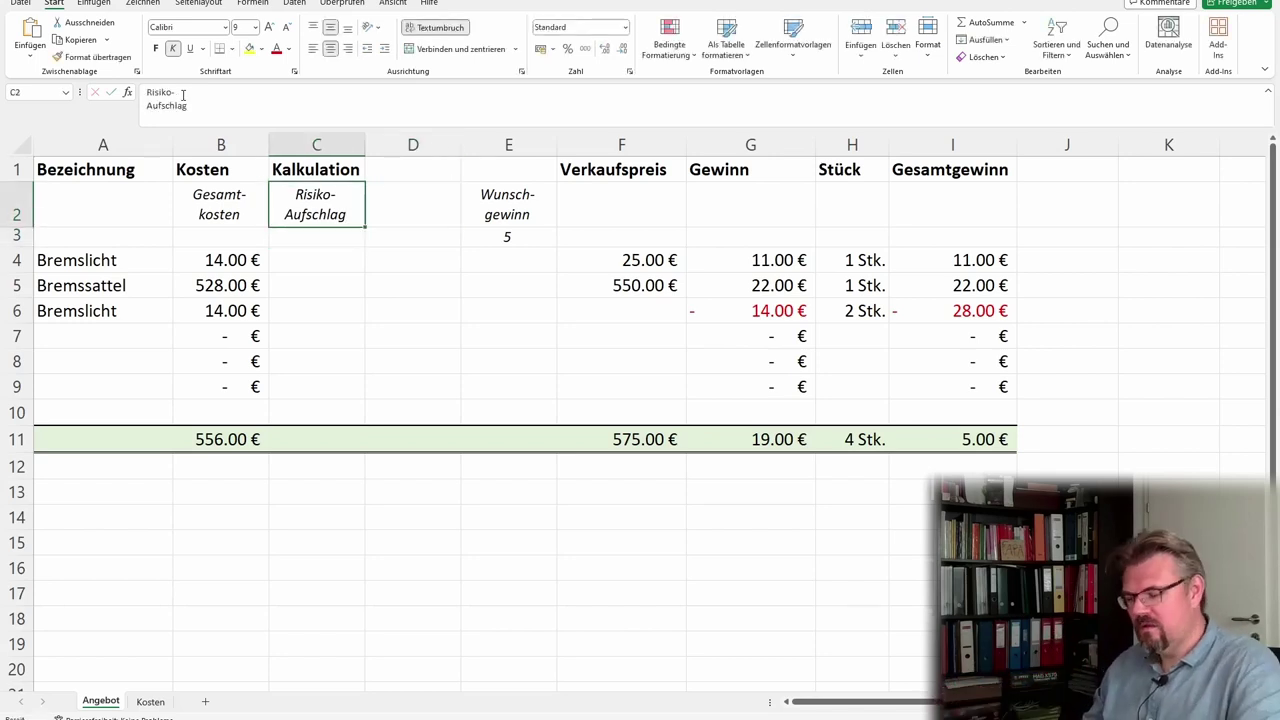
pyautogui.press('F2')
pyautogui.press('BackSpace')
pyautogui.press('BackSpace')
pyautogui.press('BackSpace')
pyautogui.write('aufschlag')
pyautogui.press('Return')
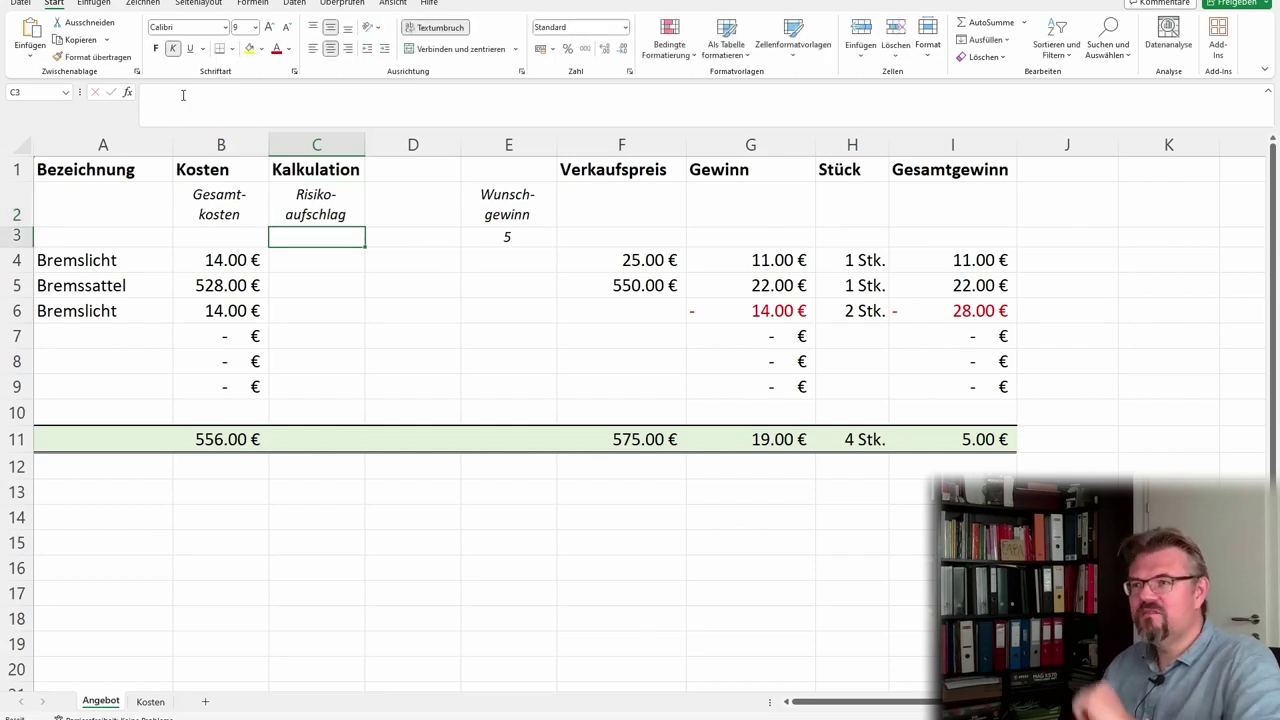
pyautogui.press('Up')
pyautogui.press('Right')
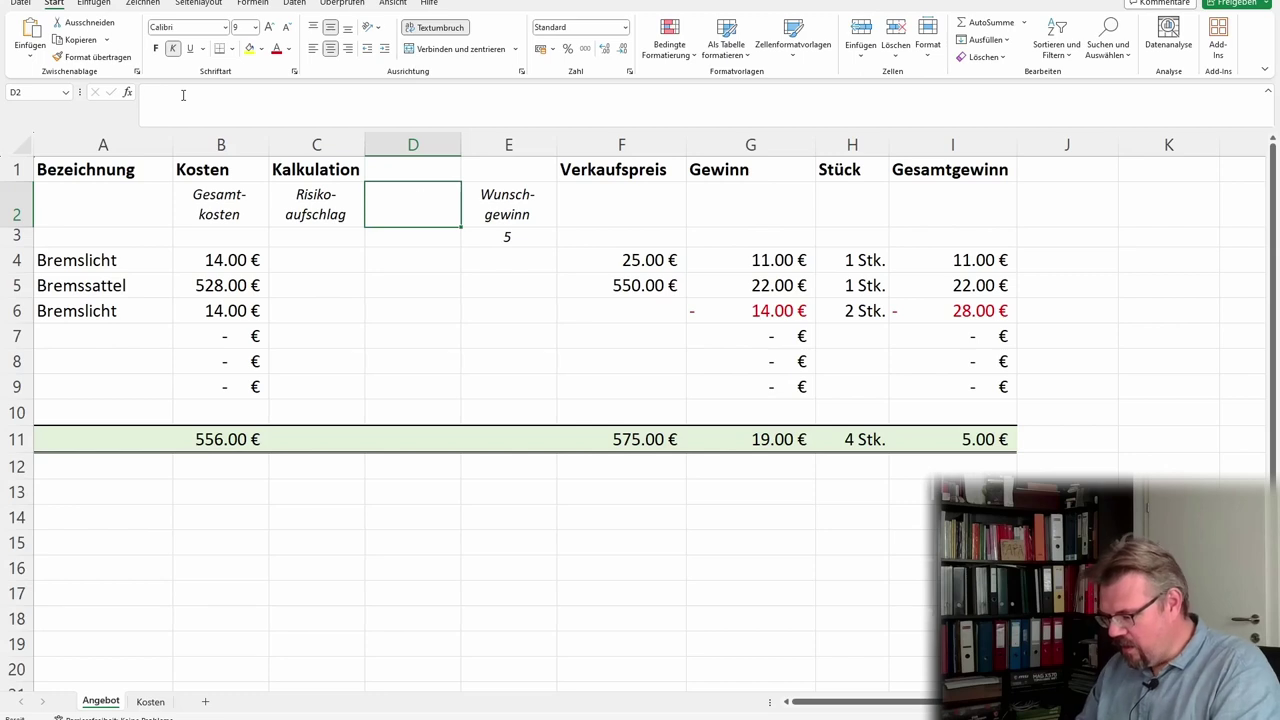
# Enter the two-line header 'Manipulations-gebühr' in D2.
pyautogui.write('Manipul')
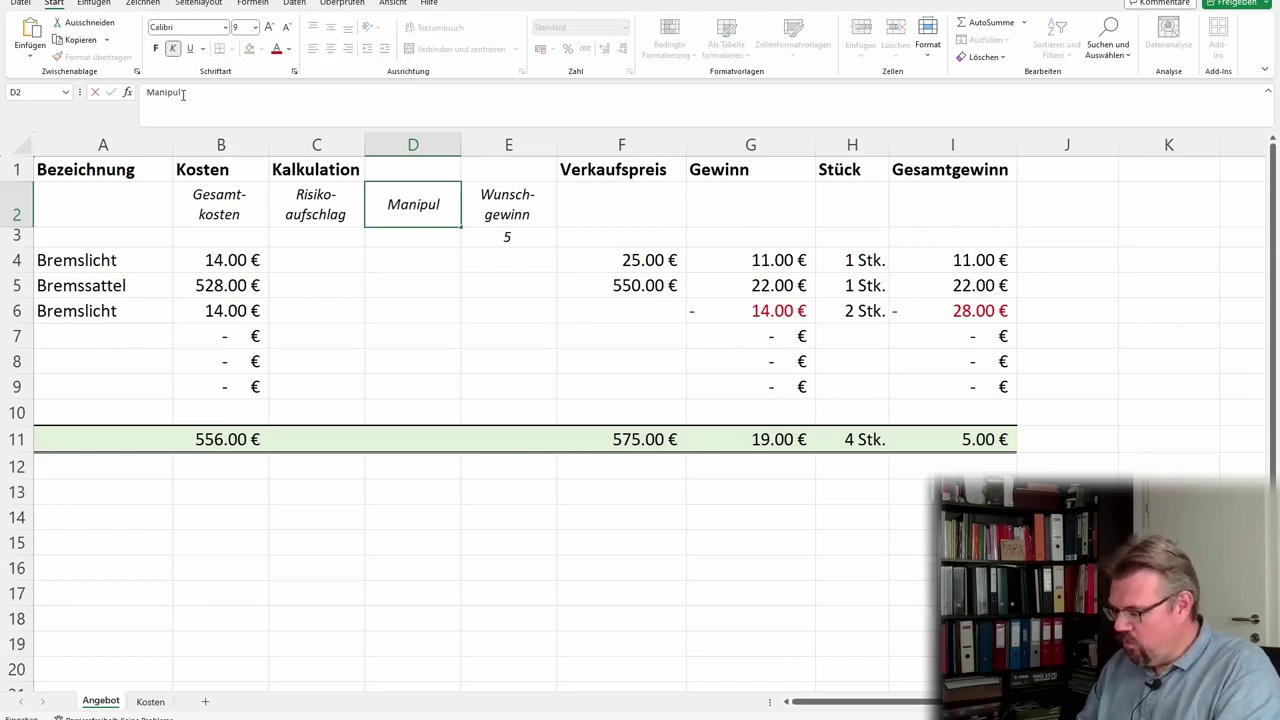
pyautogui.write('ations')
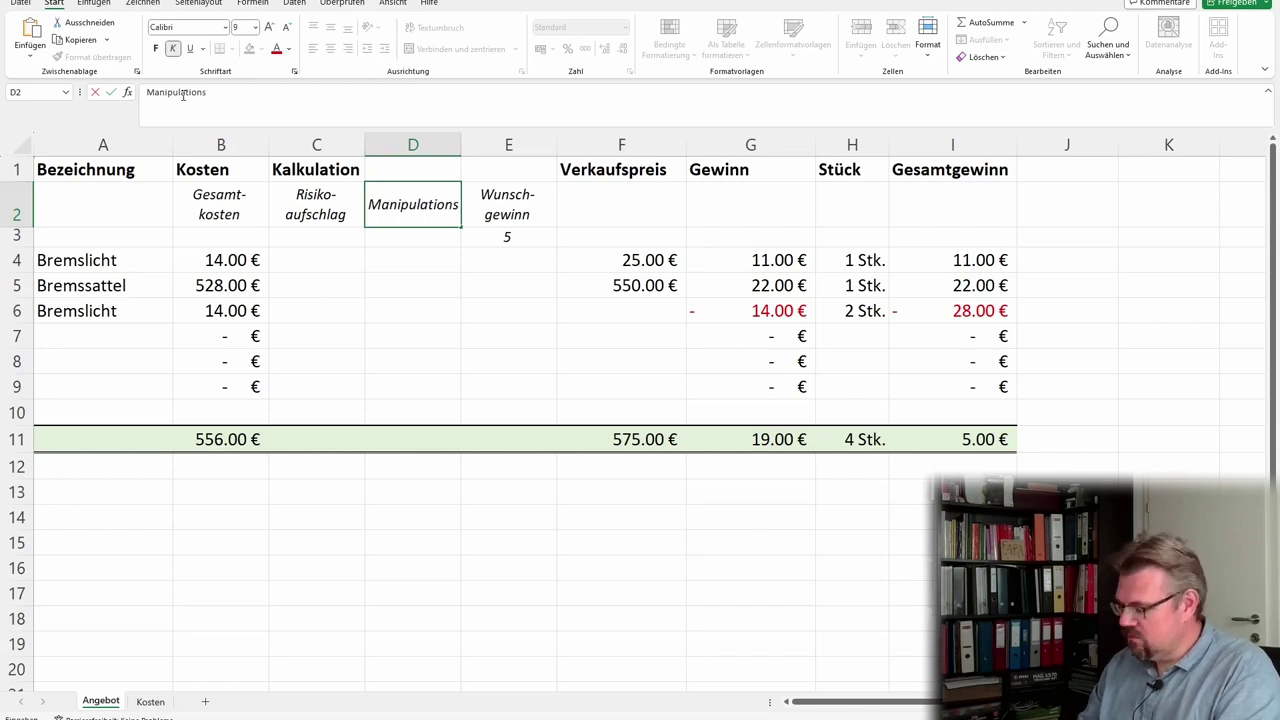
pyautogui.write('-')
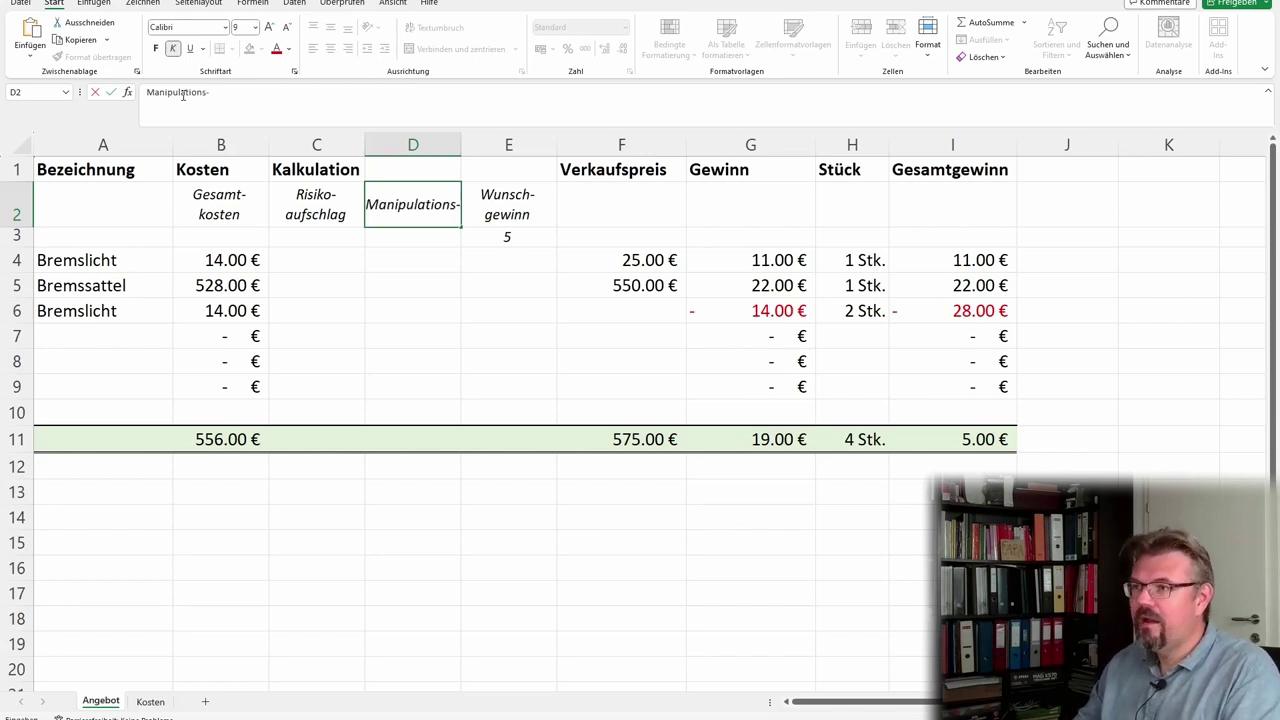
pyautogui.hotkey('alt', 'Return')
pyautogui.write('geb')
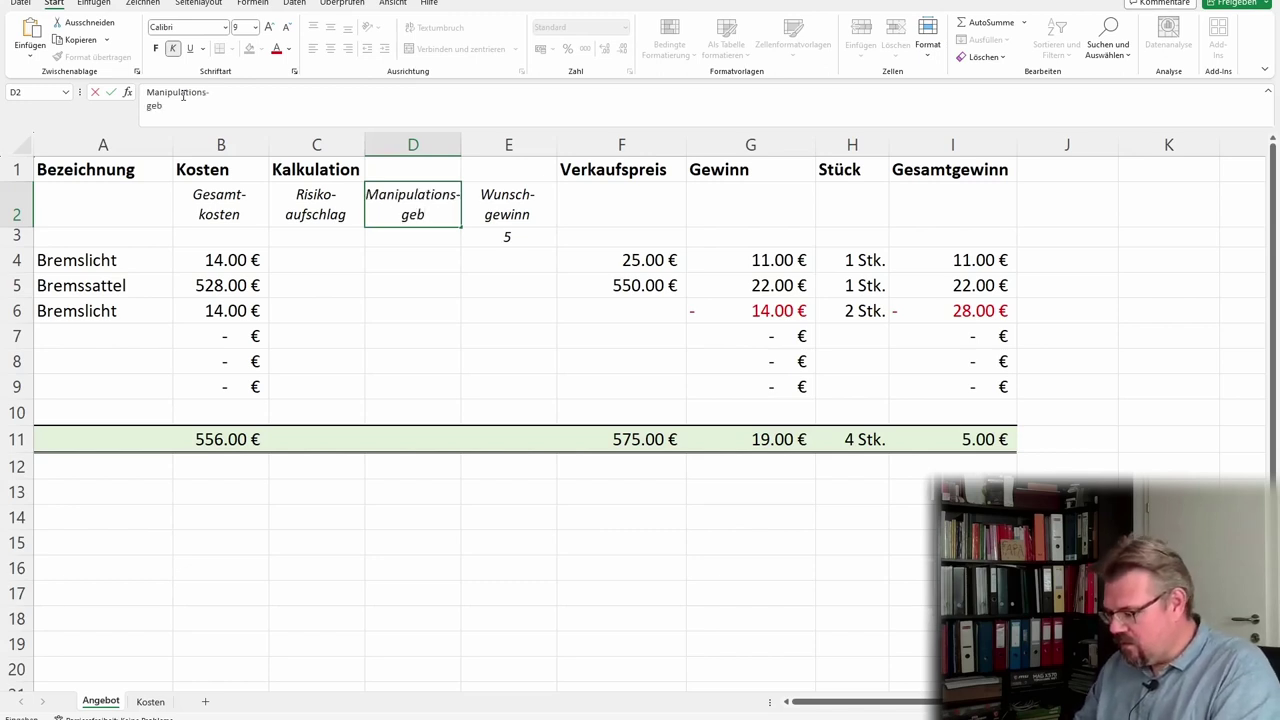
pyautogui.write('ühr')
pyautogui.press('Return')
pyautogui.press('Up')
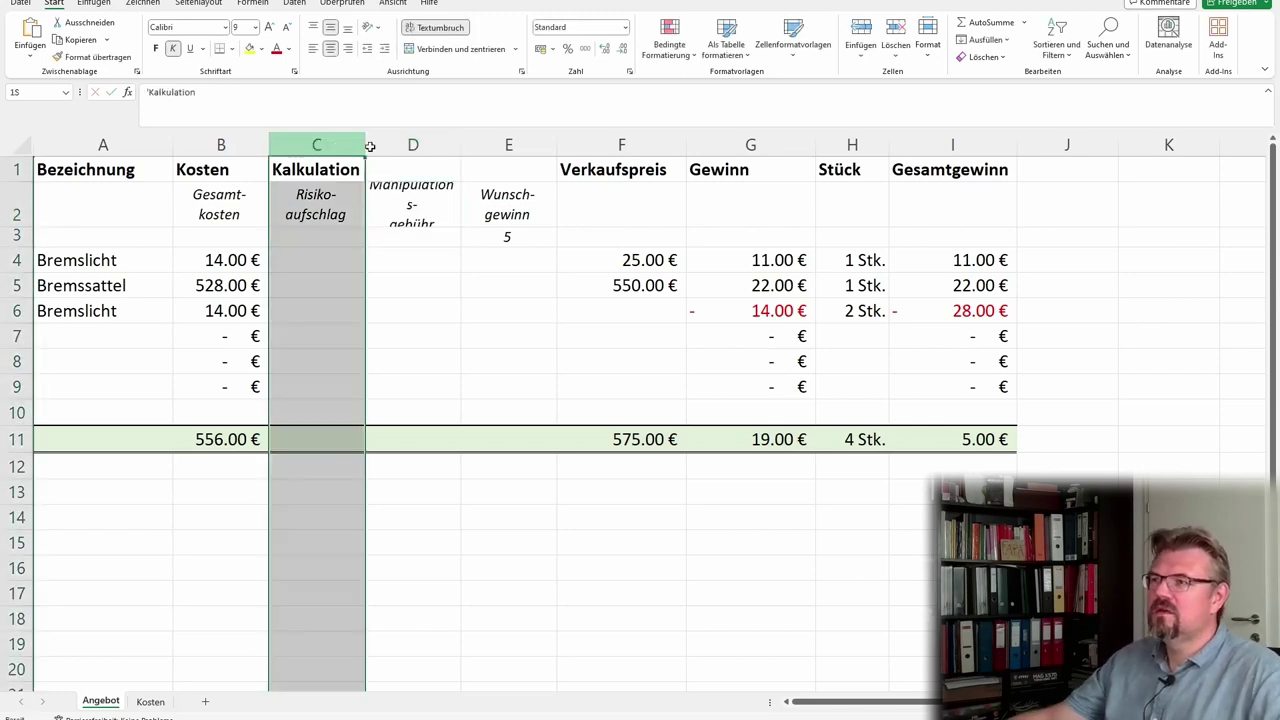
# Widen columns C through E to an equal width so the headers fit.
pyautogui.moveTo(333, 145); pyautogui.dragTo(505, 145)
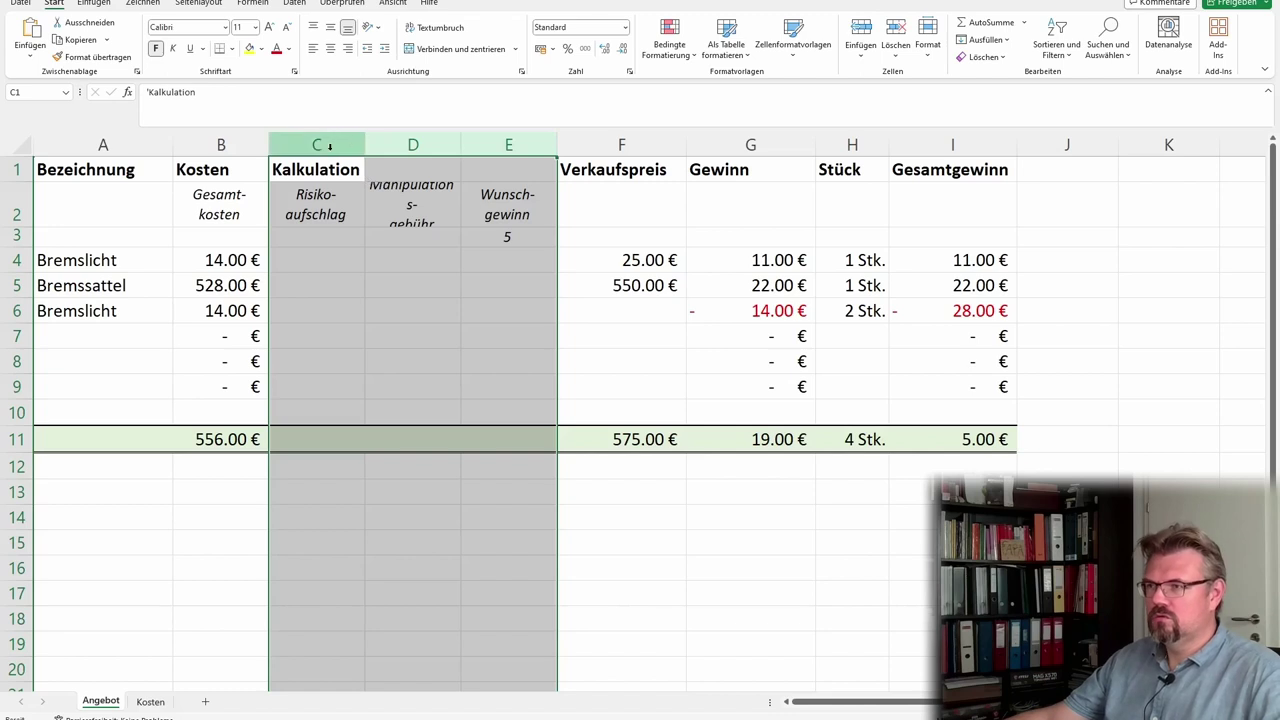
pyautogui.moveTo(361, 145); pyautogui.dragTo(373, 145)
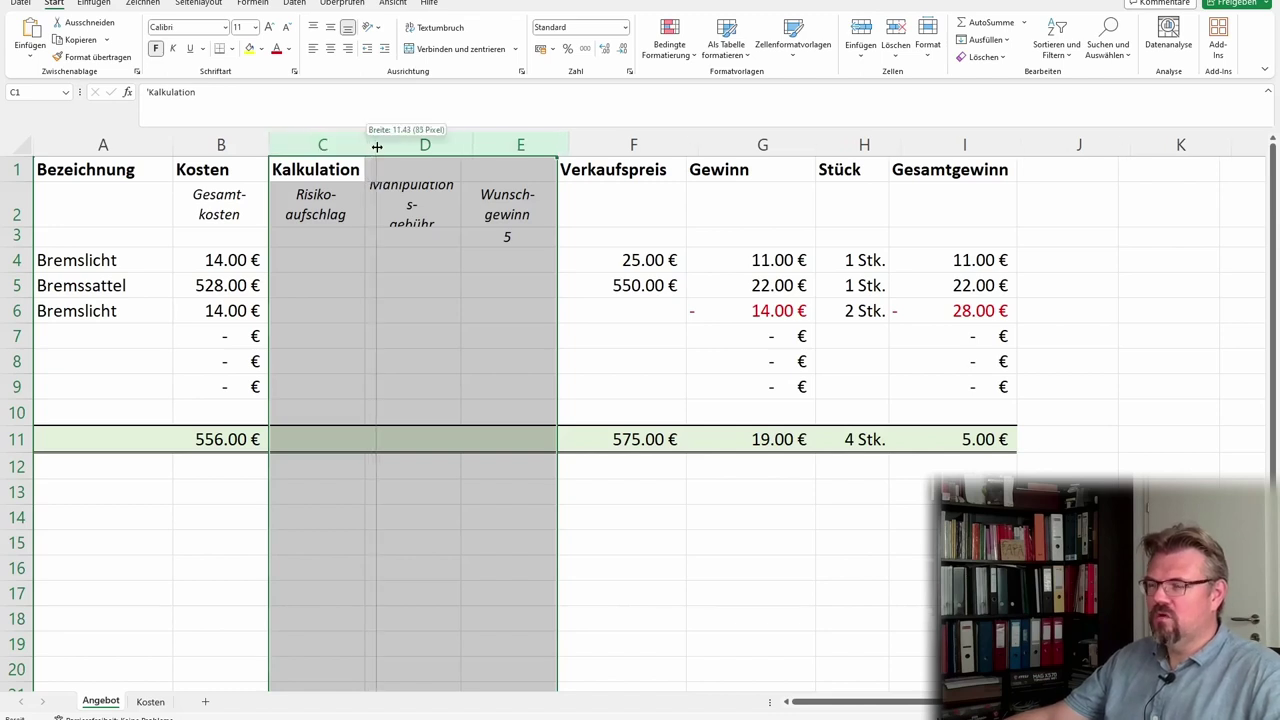
pyautogui.click(472, 310)
pyautogui.click(422, 238)
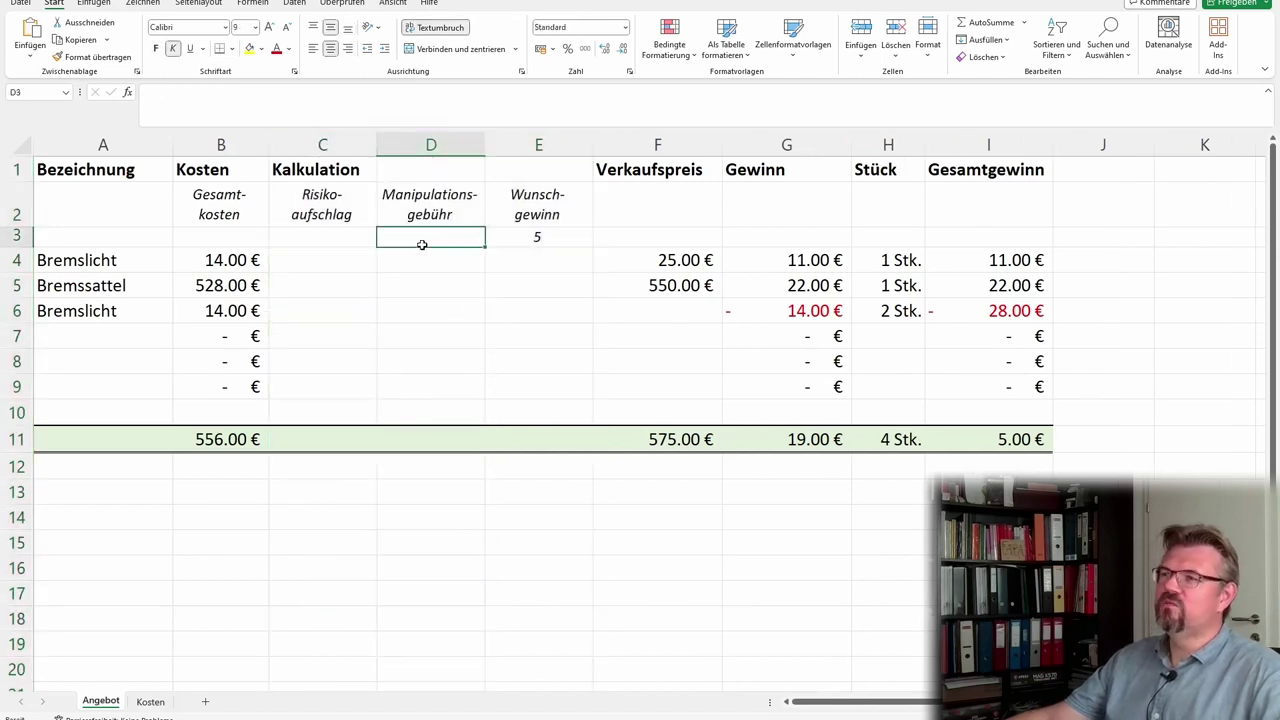
# Enter the rates 4 in C3 for Risiko-aufschlag and 3 in D3 for Manipulations-gebühr.
pyautogui.press('Left')
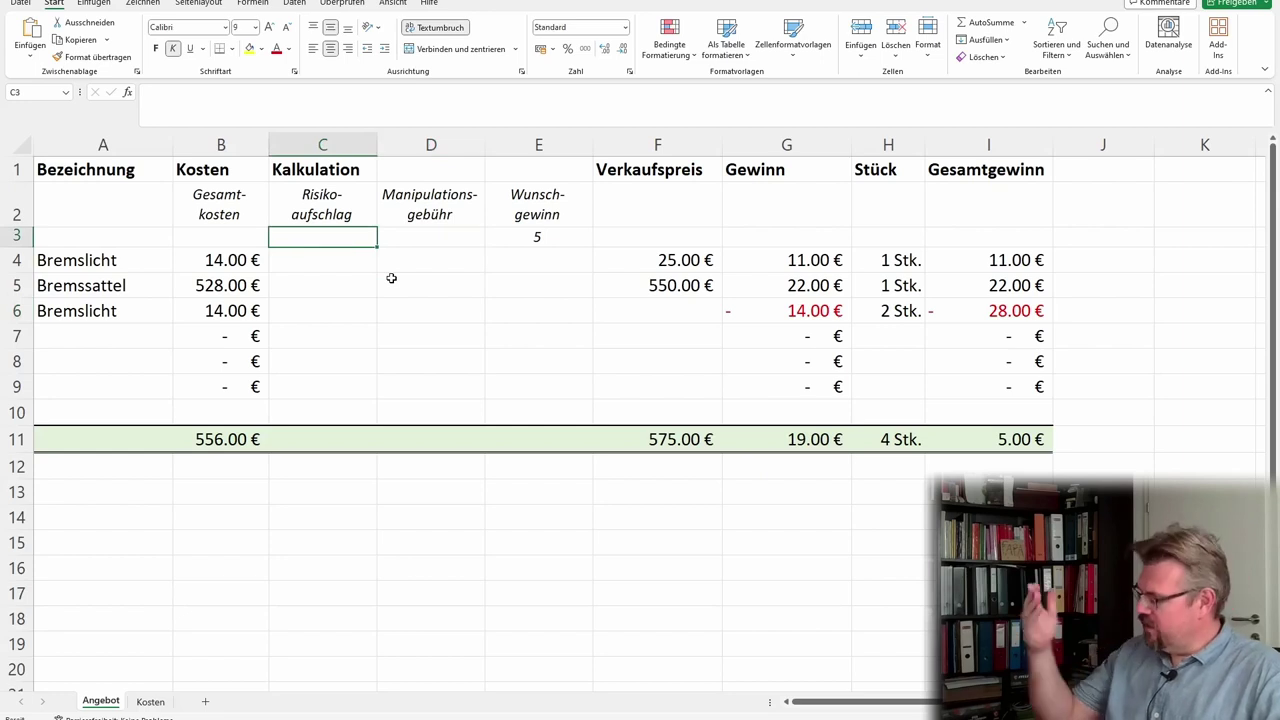
pyautogui.write('4')
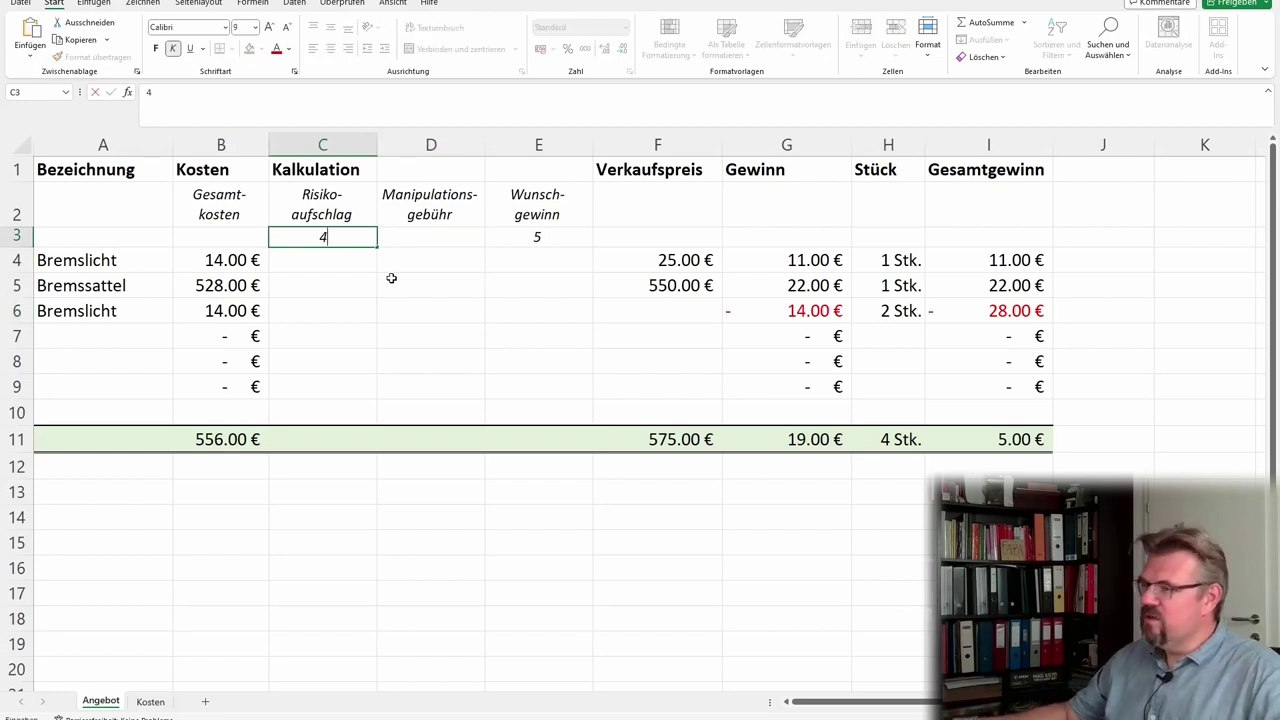
pyautogui.press('Tab')
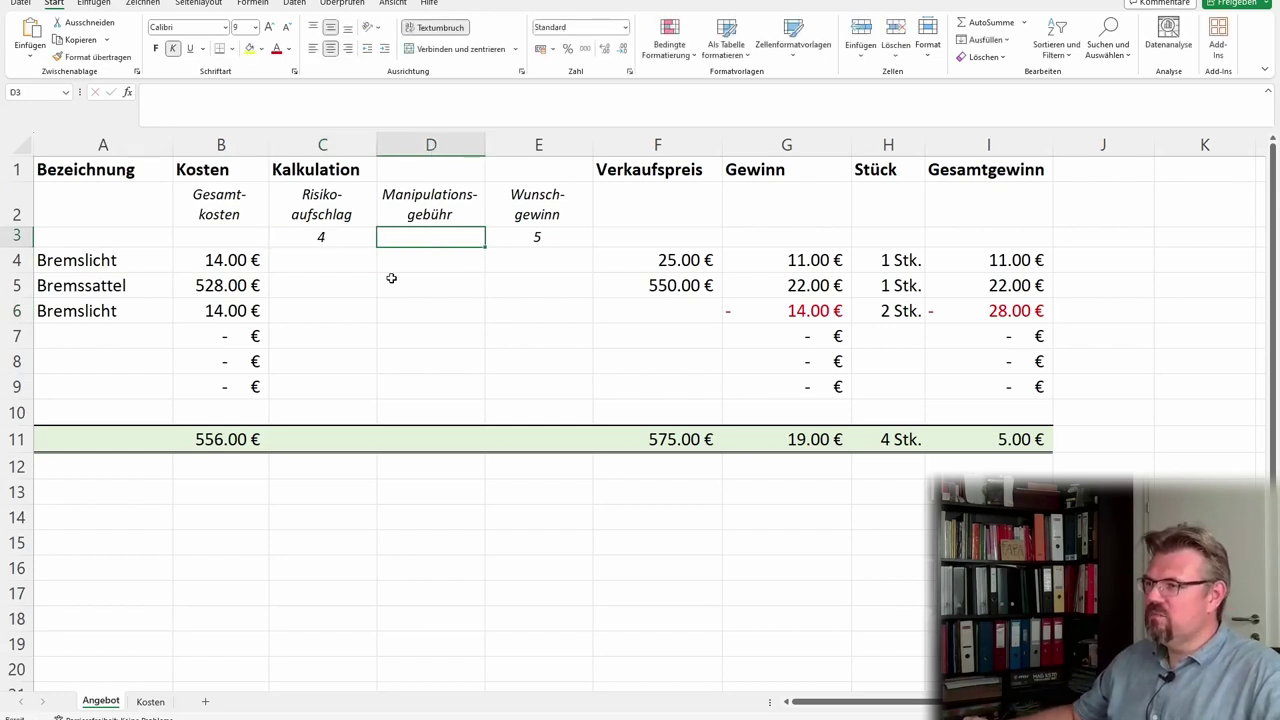
pyautogui.write('3')
pyautogui.press('Return')
pyautogui.press('Up')
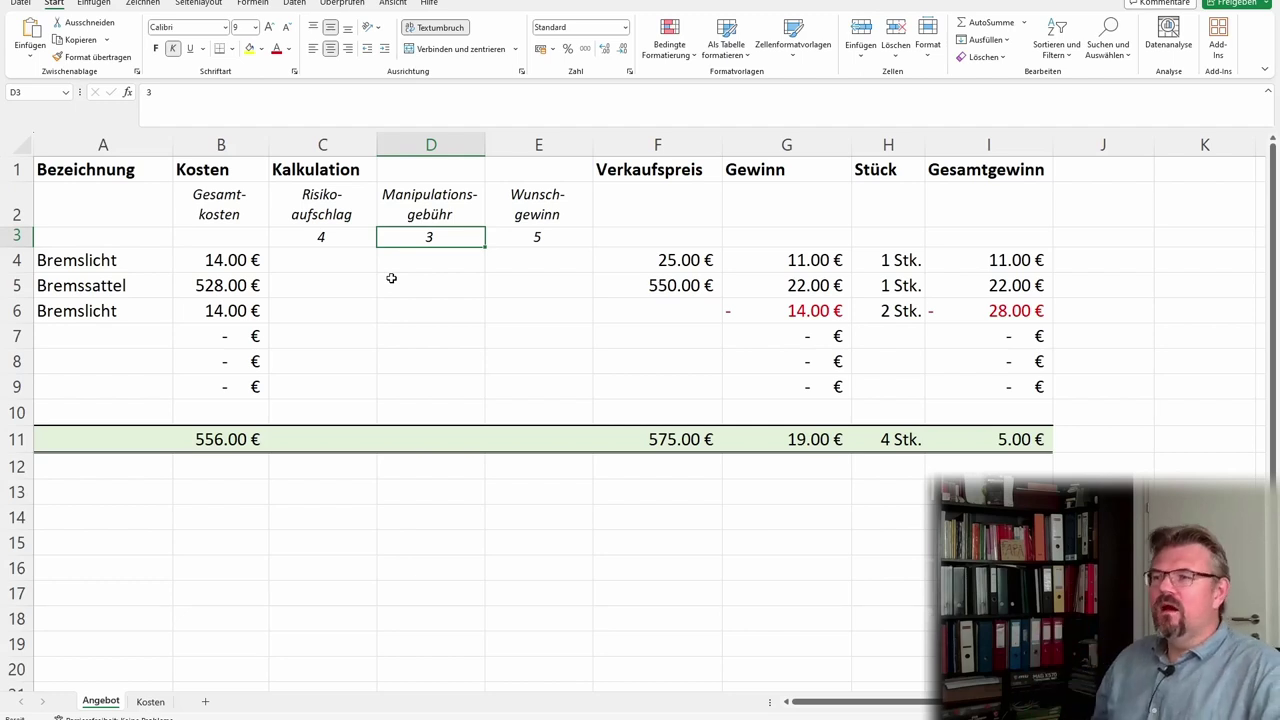
pyautogui.press('Down')
pyautogui.press('Left')
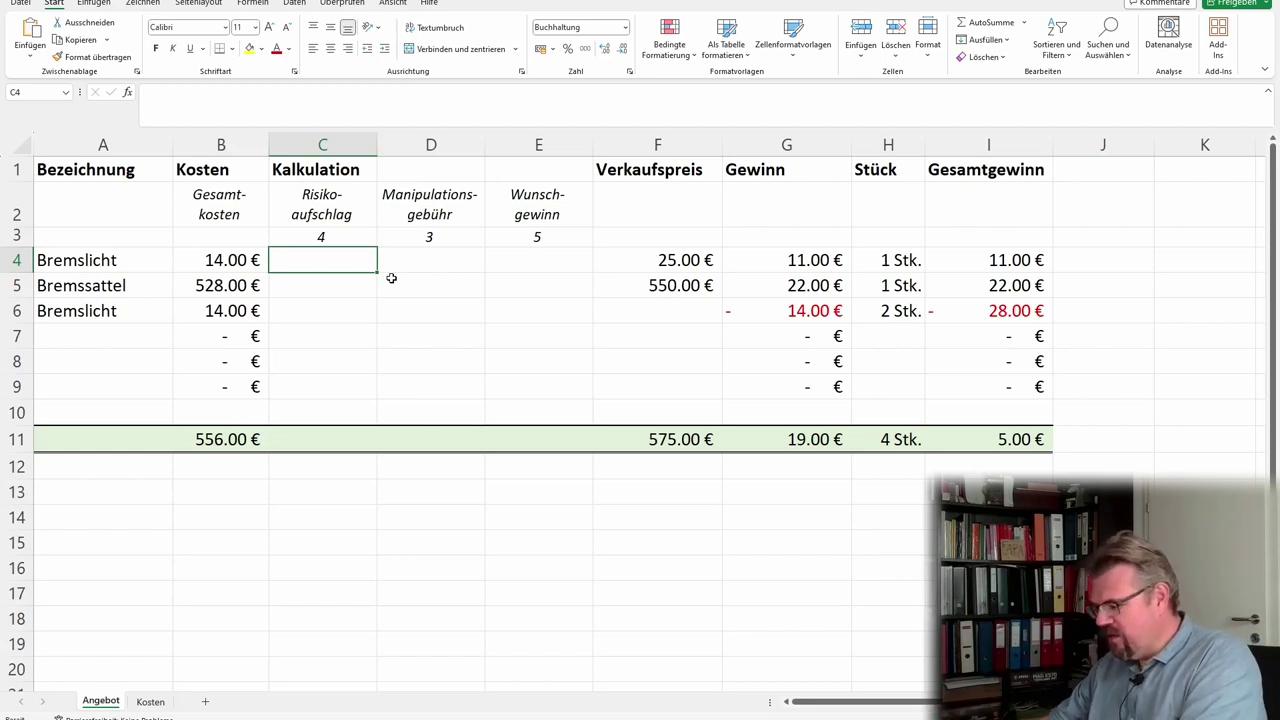
# Enter =B4*C3/100 in C4, giving a 0.56 € risk surcharge on the 14.00 € cost.
pyautogui.write('=')
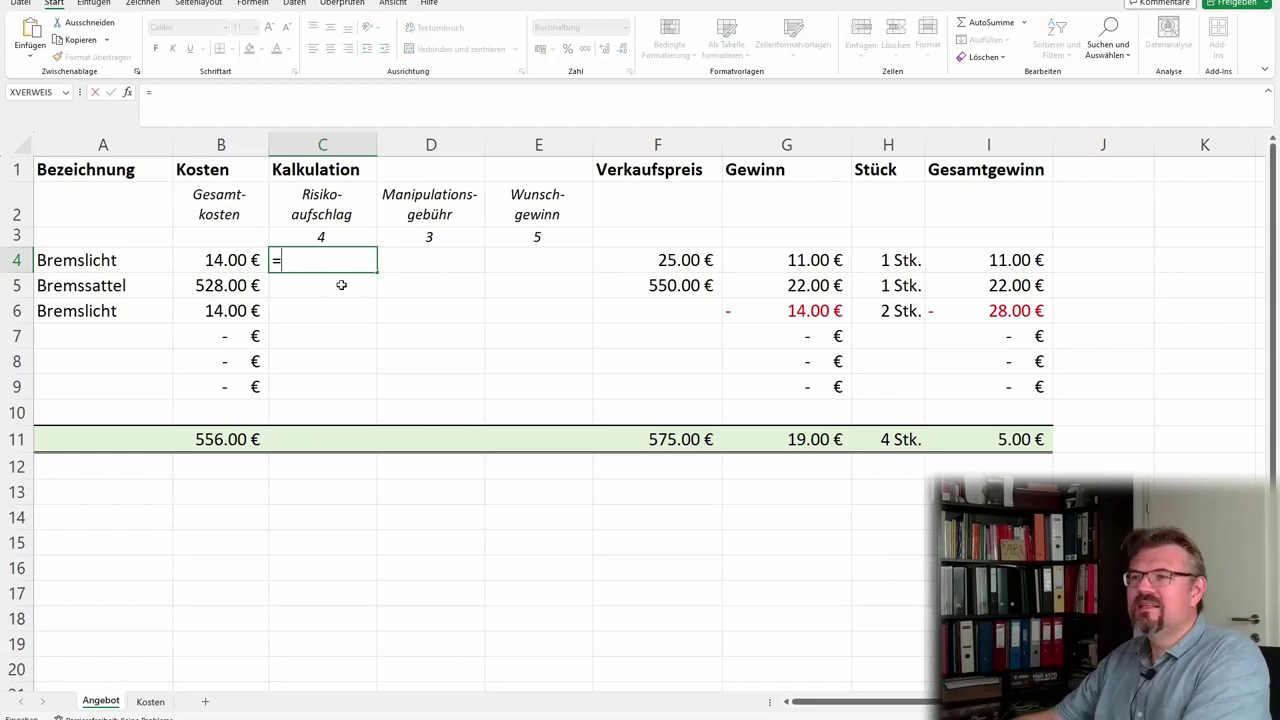
pyautogui.click(227, 252)
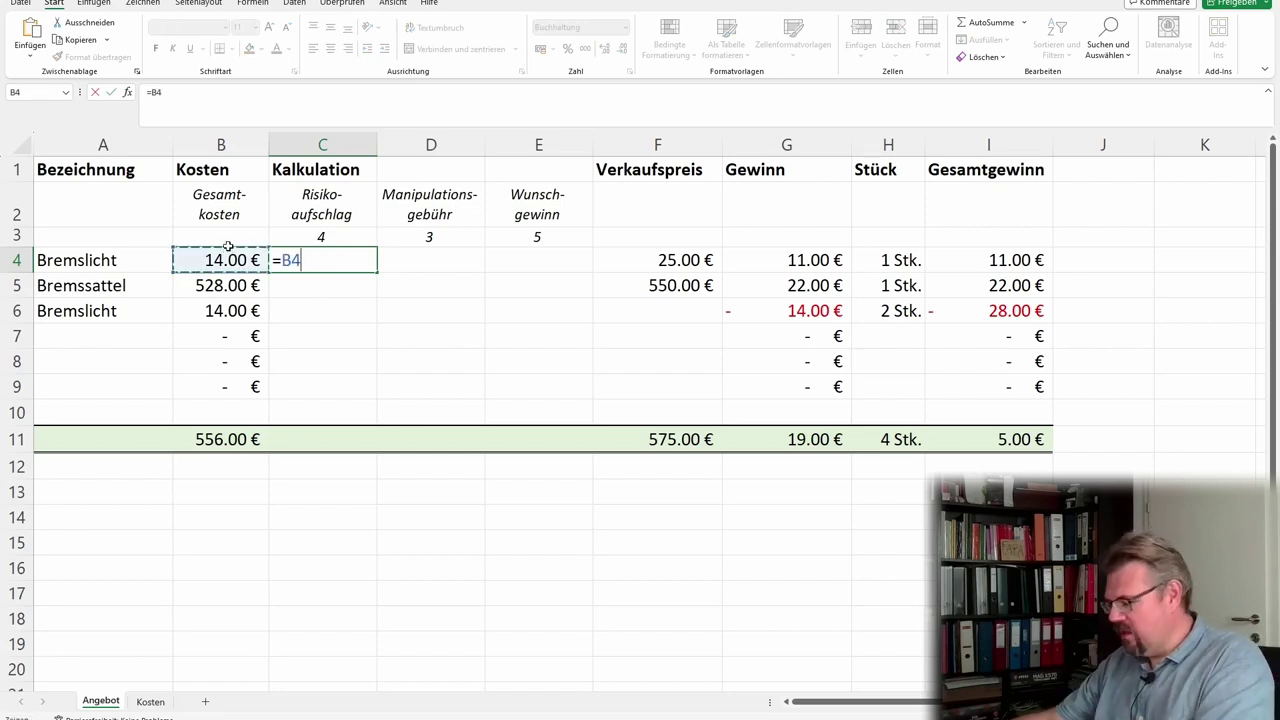
pyautogui.write('+')
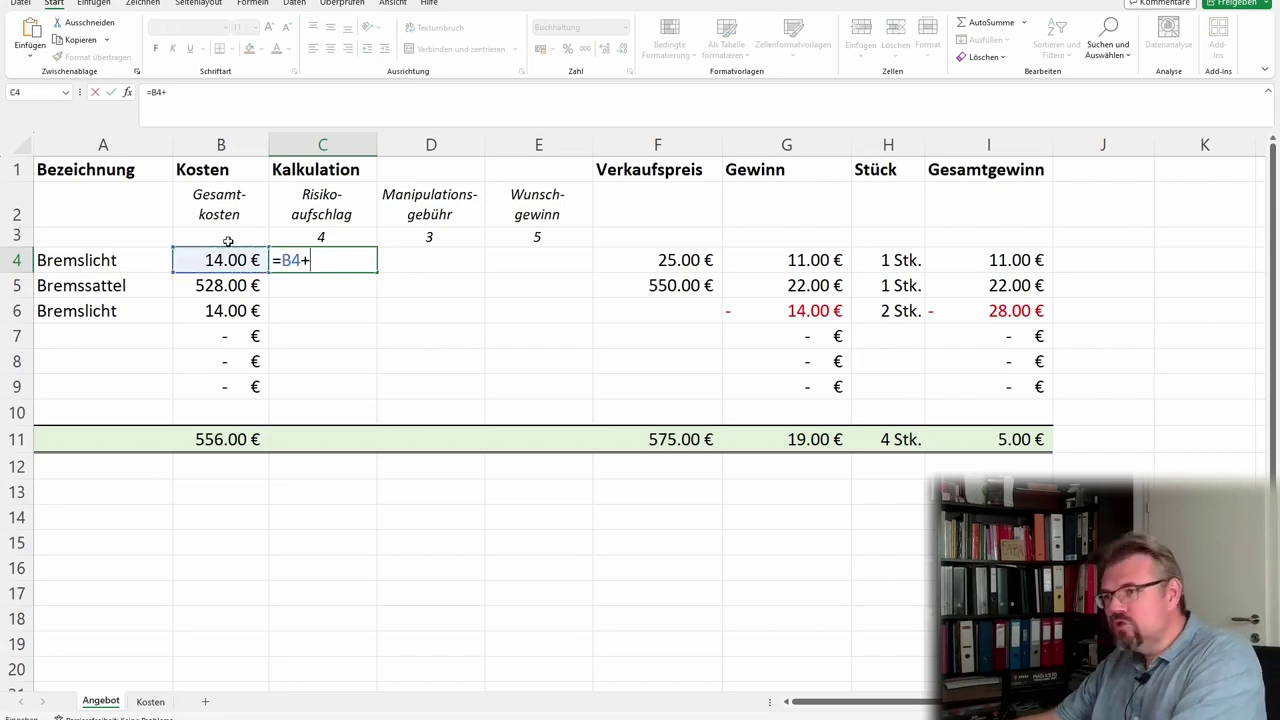
pyautogui.press('BackSpace')
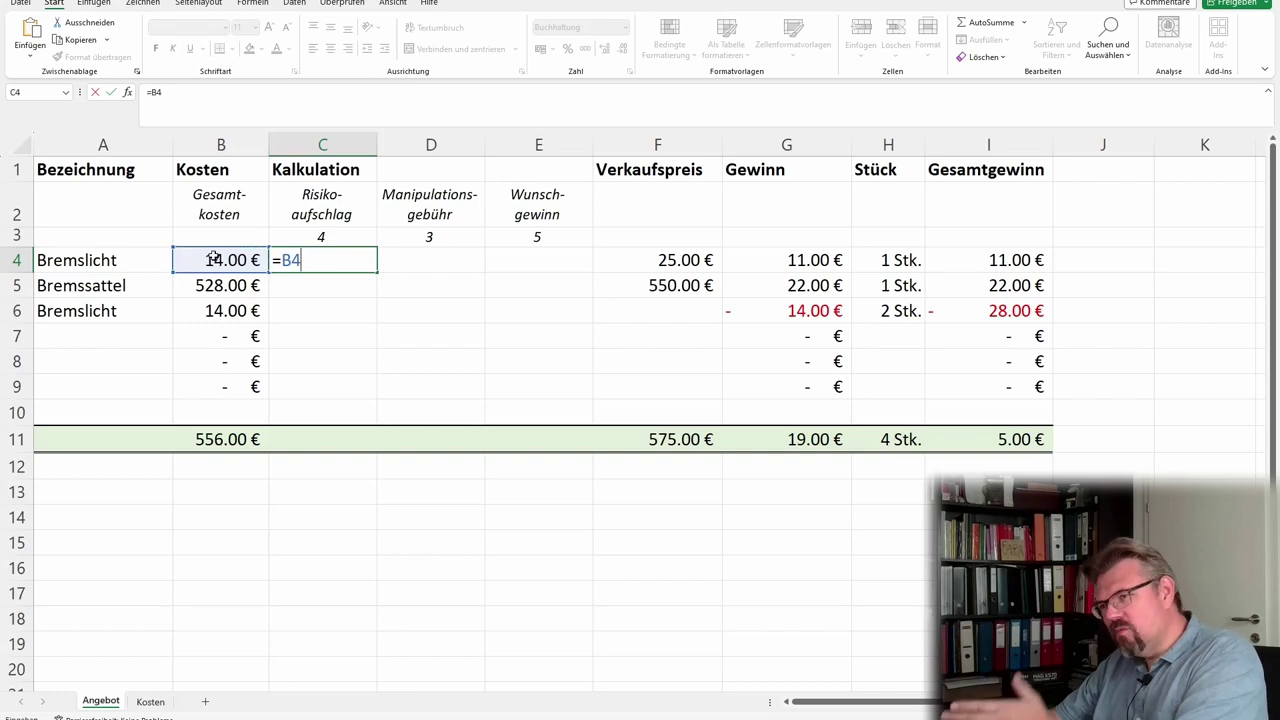
pyautogui.write('*')
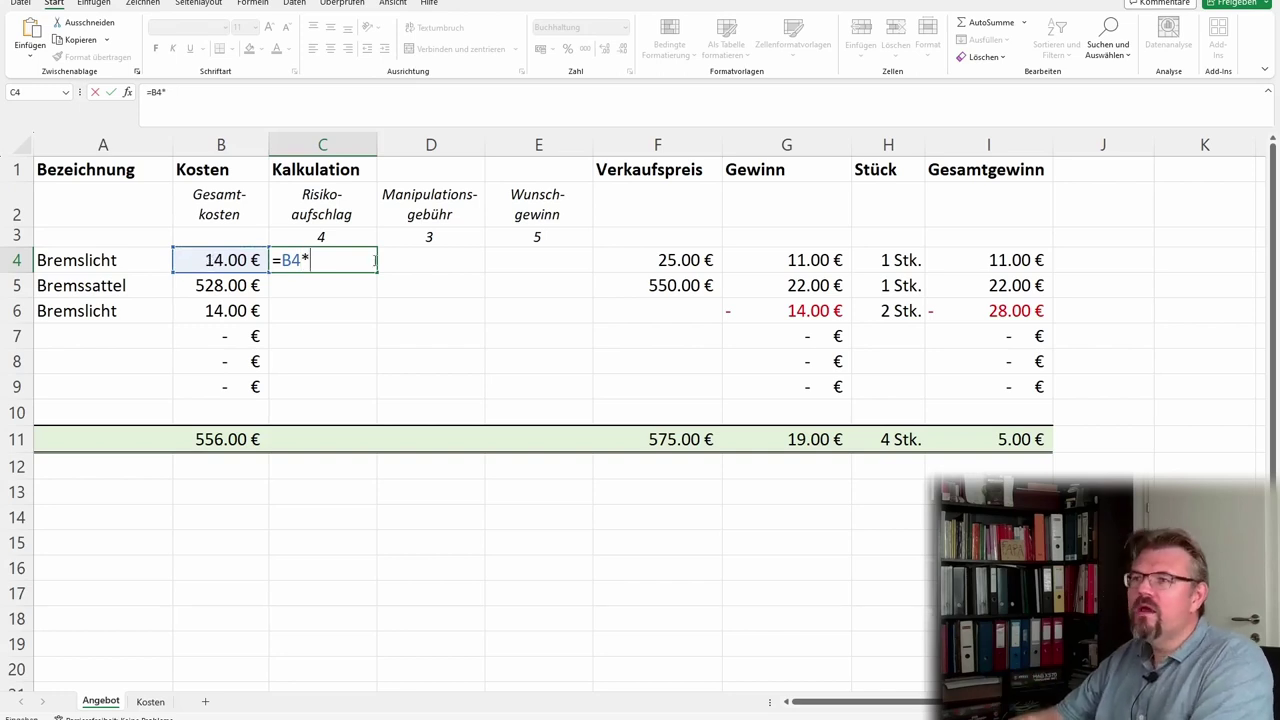
pyautogui.click(338, 234)
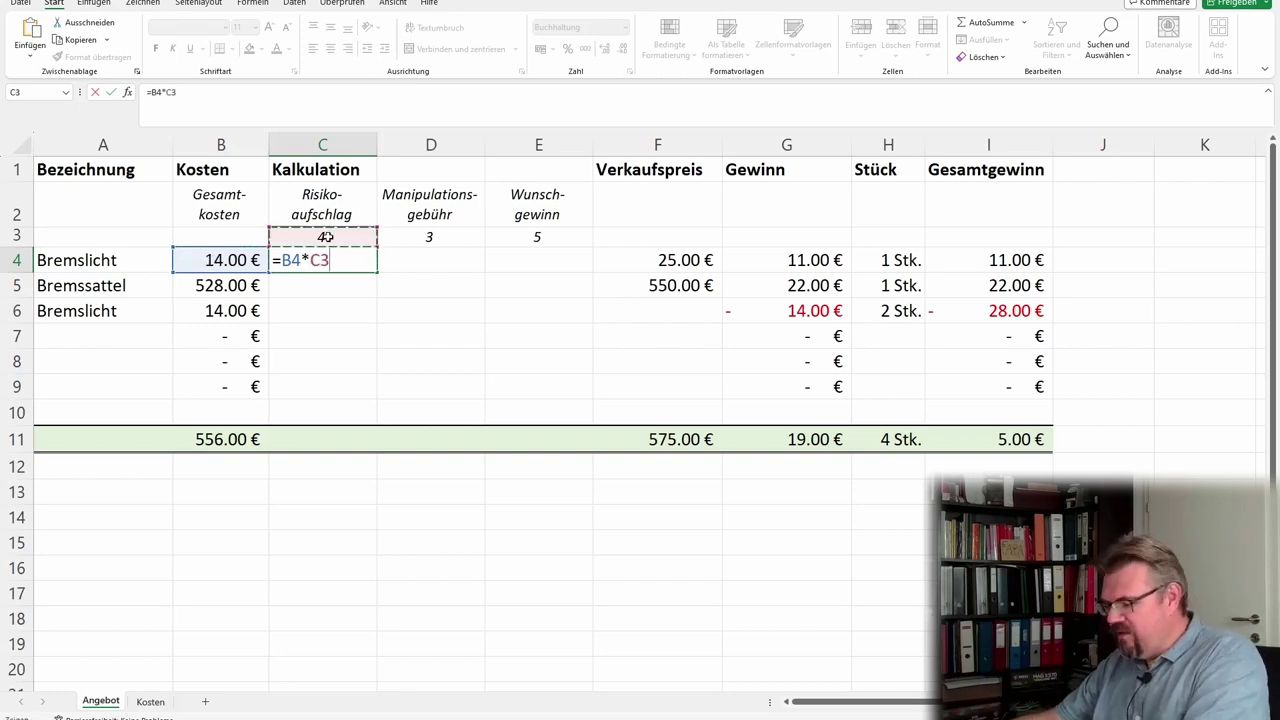
pyautogui.write('/100')
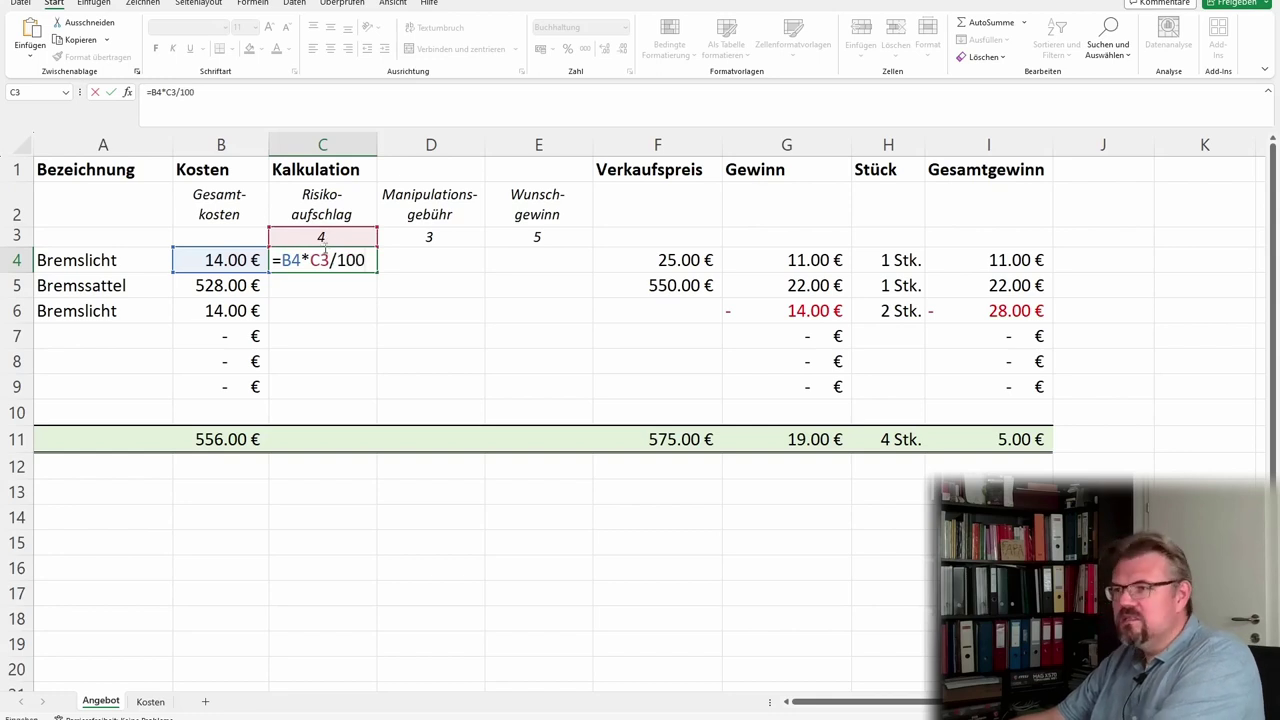
pyautogui.press('Return')
pyautogui.click(338, 260)
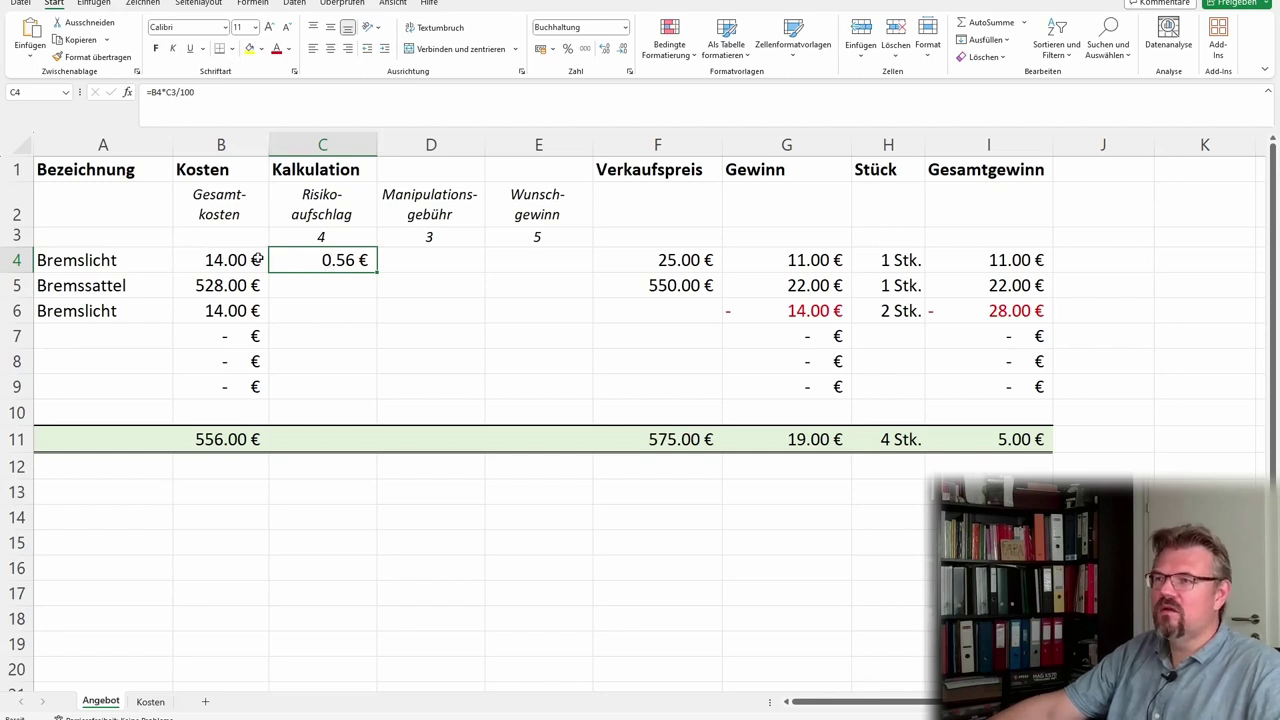
# Change the C4 formula to =$B4*C$3/100 with mixed references.
pyautogui.click(220, 91)
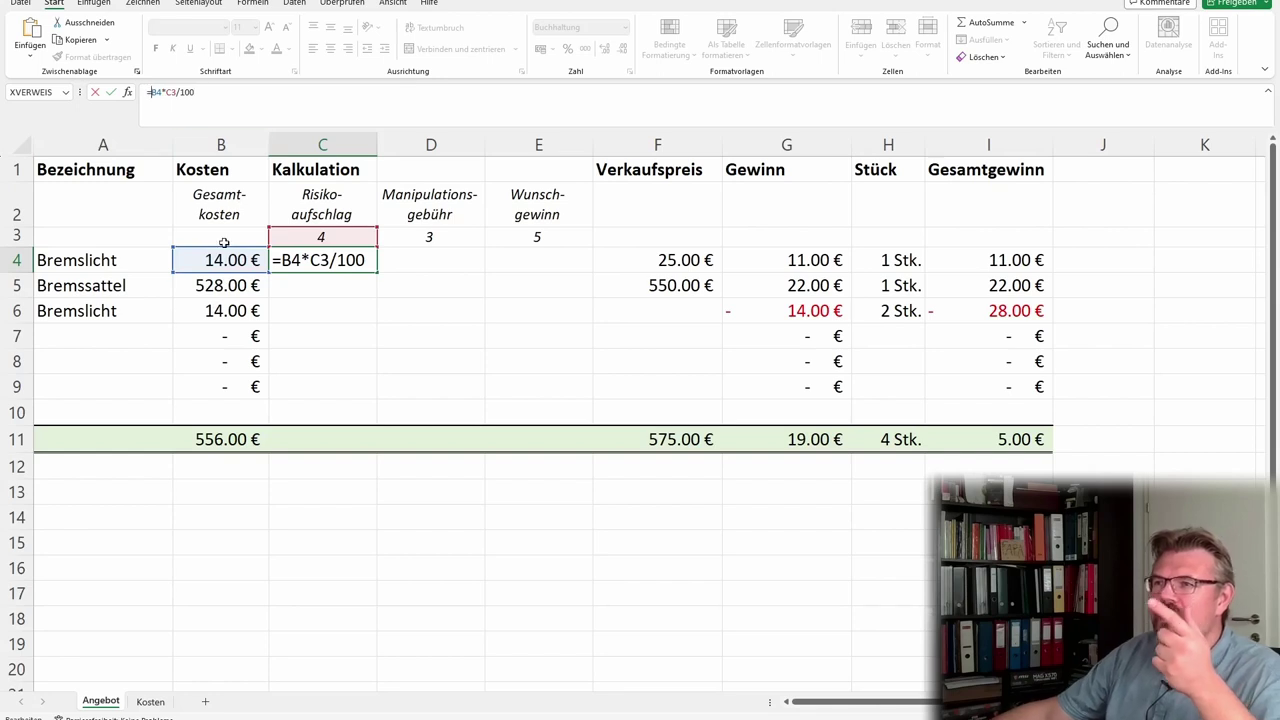
pyautogui.write('$')
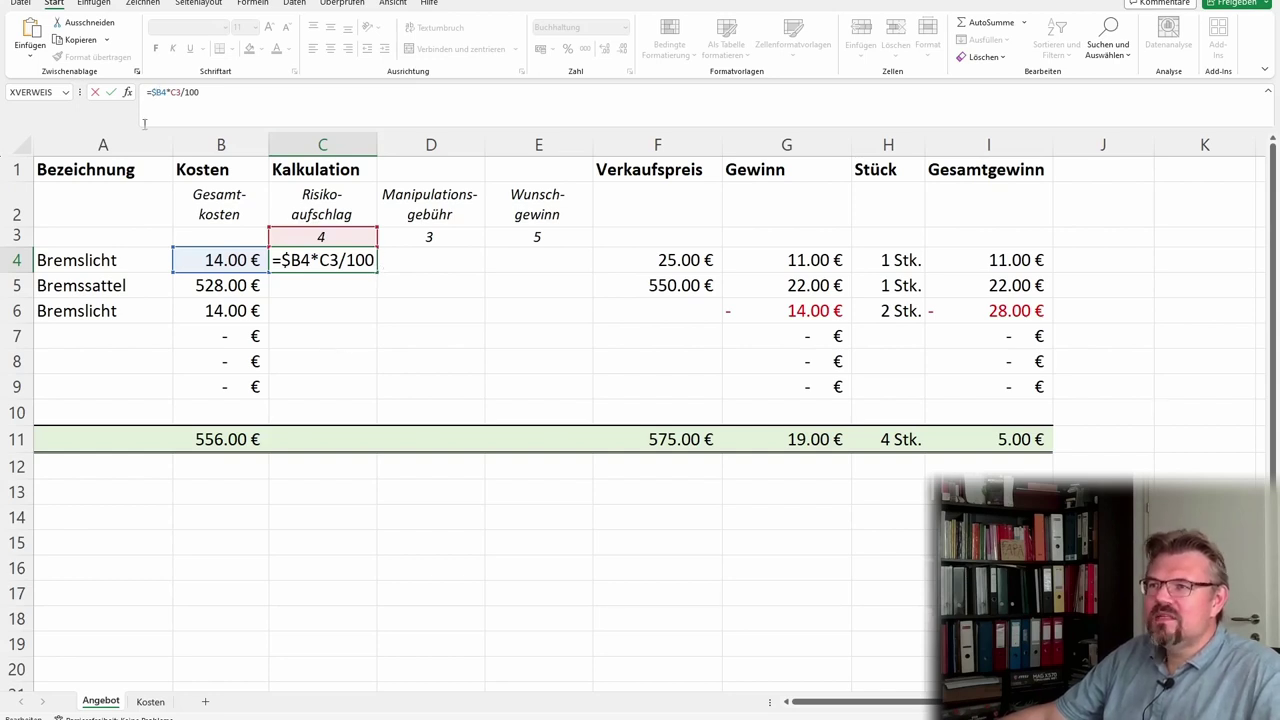
pyautogui.click(177, 93)
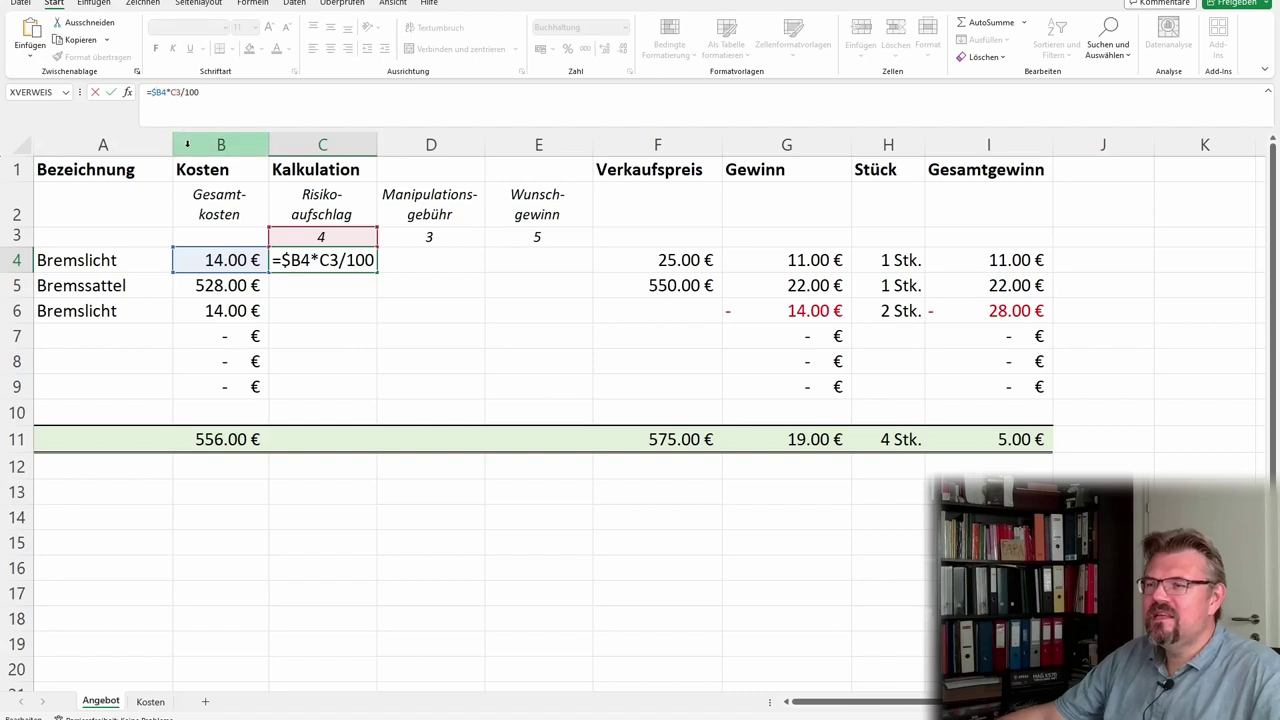
pyautogui.write('$')
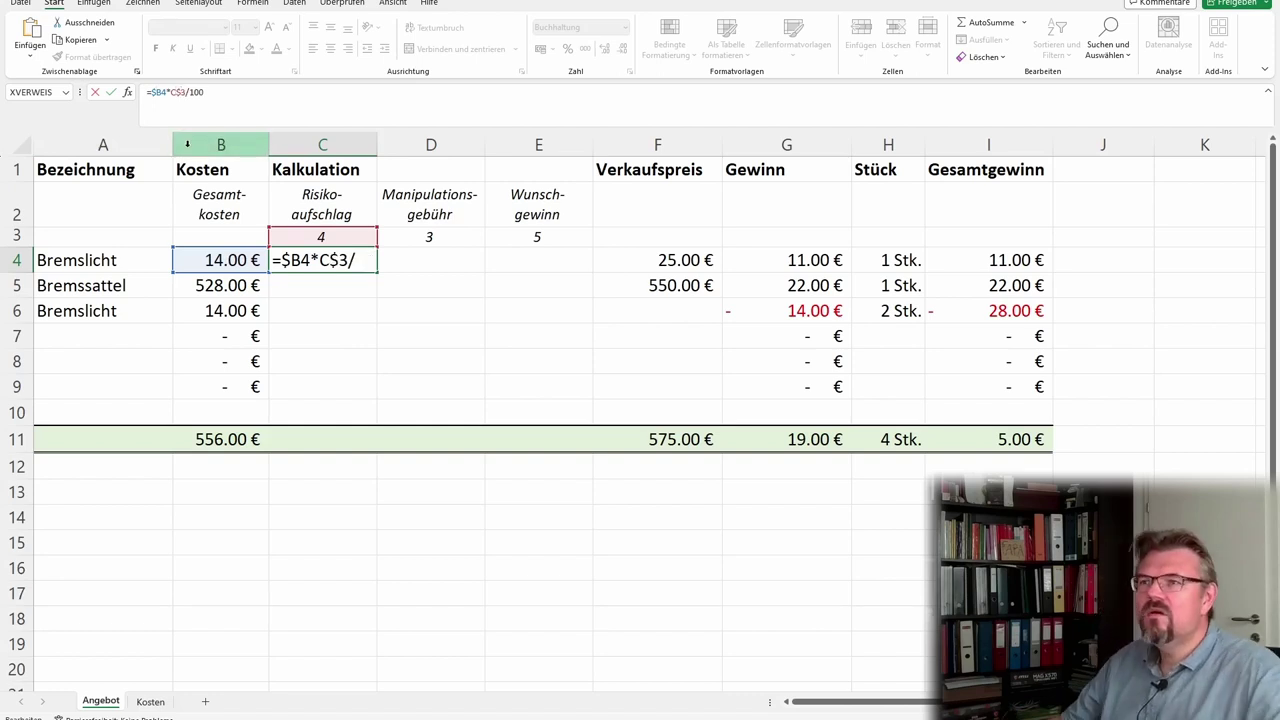
pyautogui.press('Return')
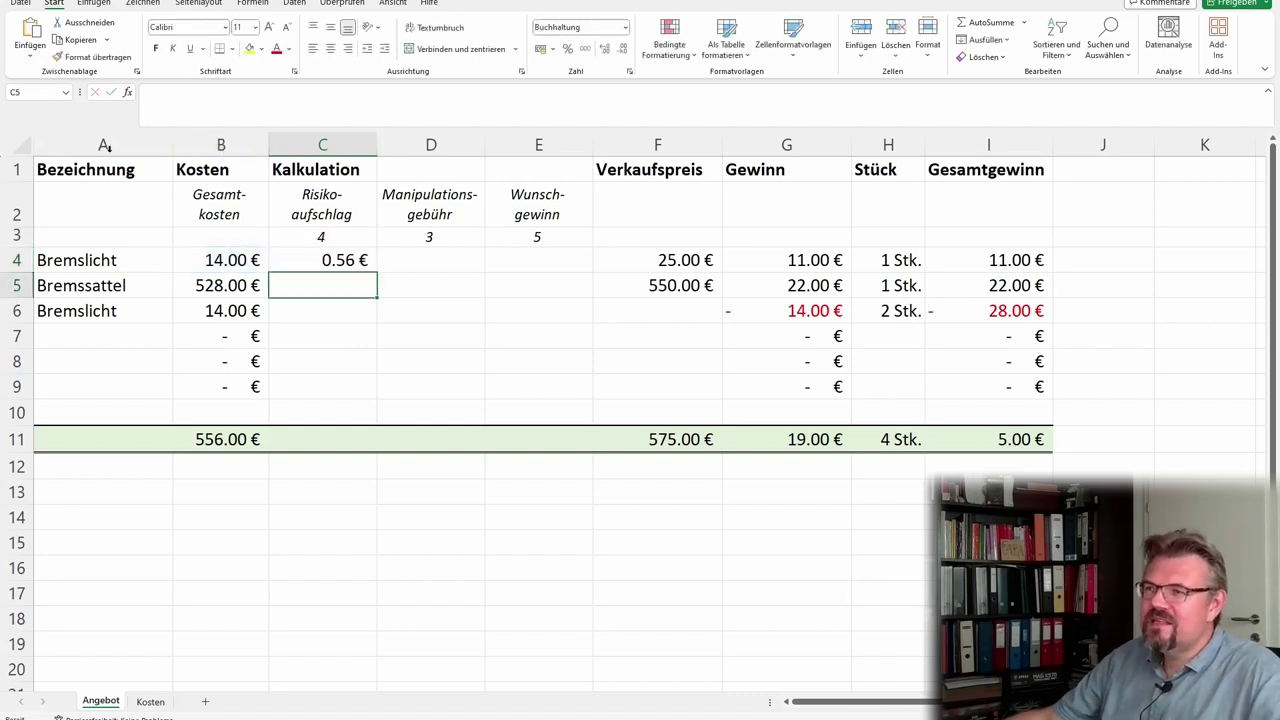
pyautogui.click(320, 258)
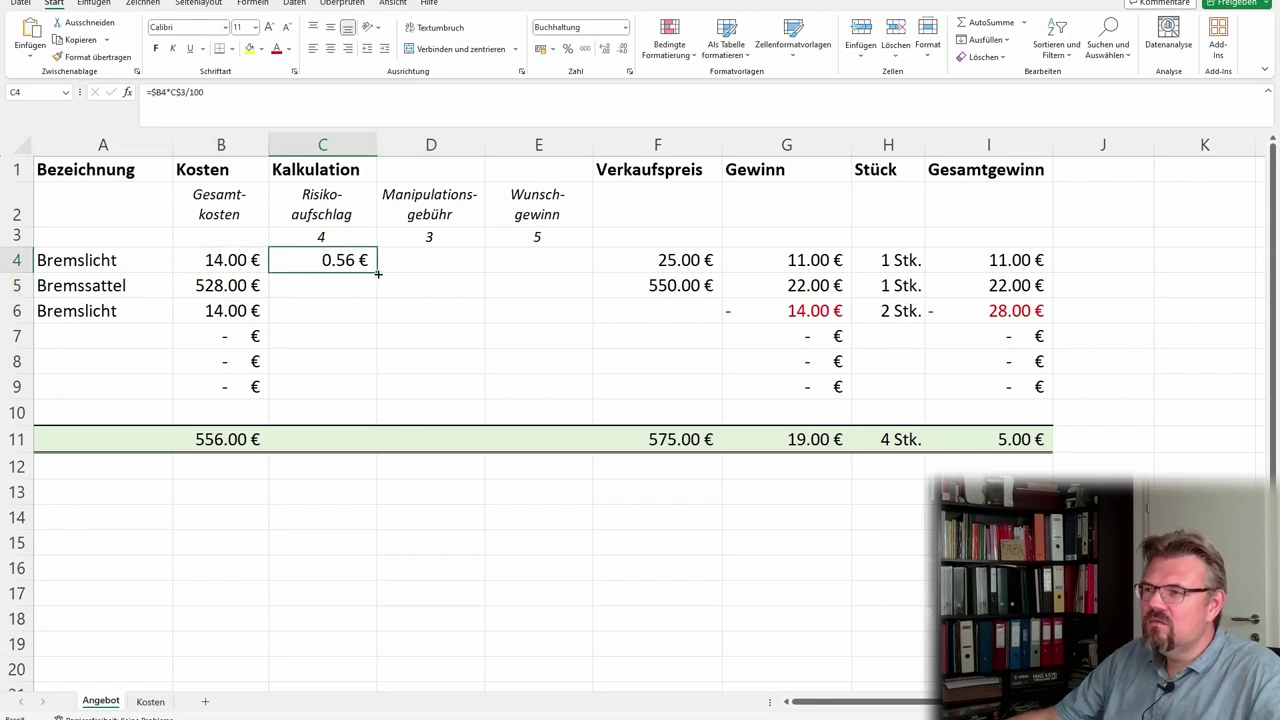
# Copy the C4 surcharge formula across to D4 and E4 and verify their references.
pyautogui.moveTo(378, 273); pyautogui.dragTo(585, 272)
pyautogui.click(420, 440)
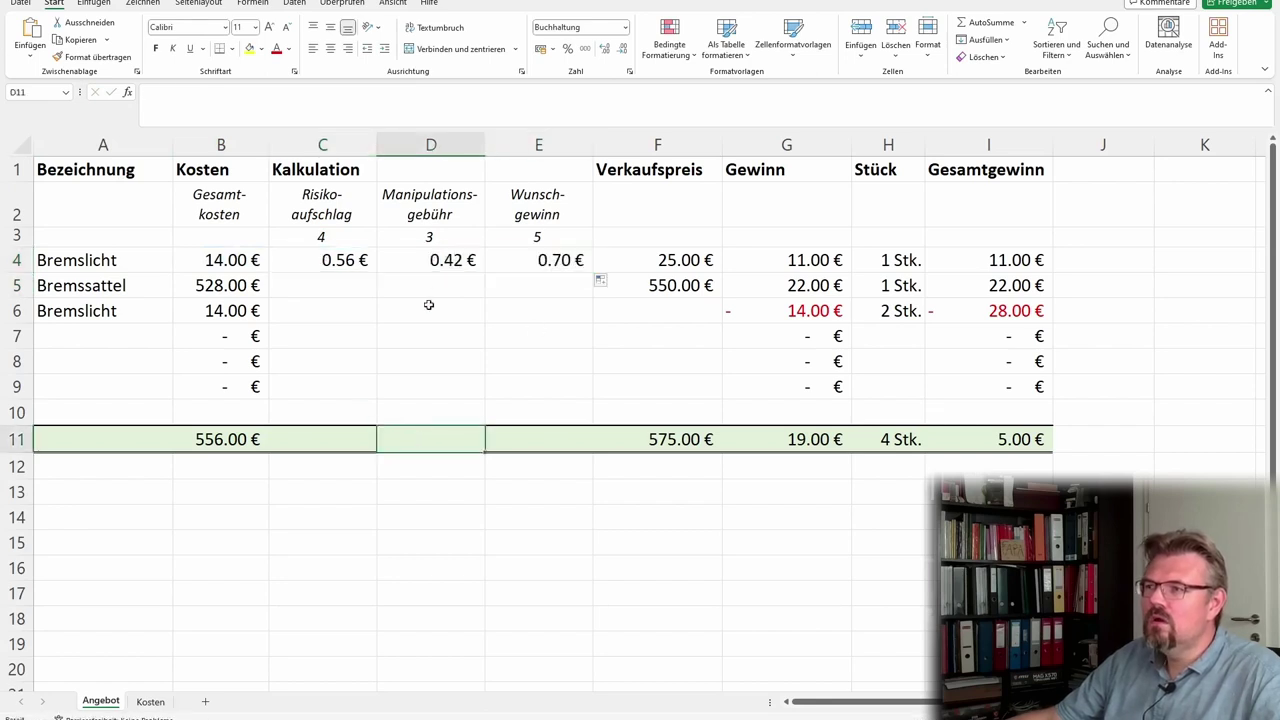
pyautogui.click(429, 258)
pyautogui.click(170, 93)
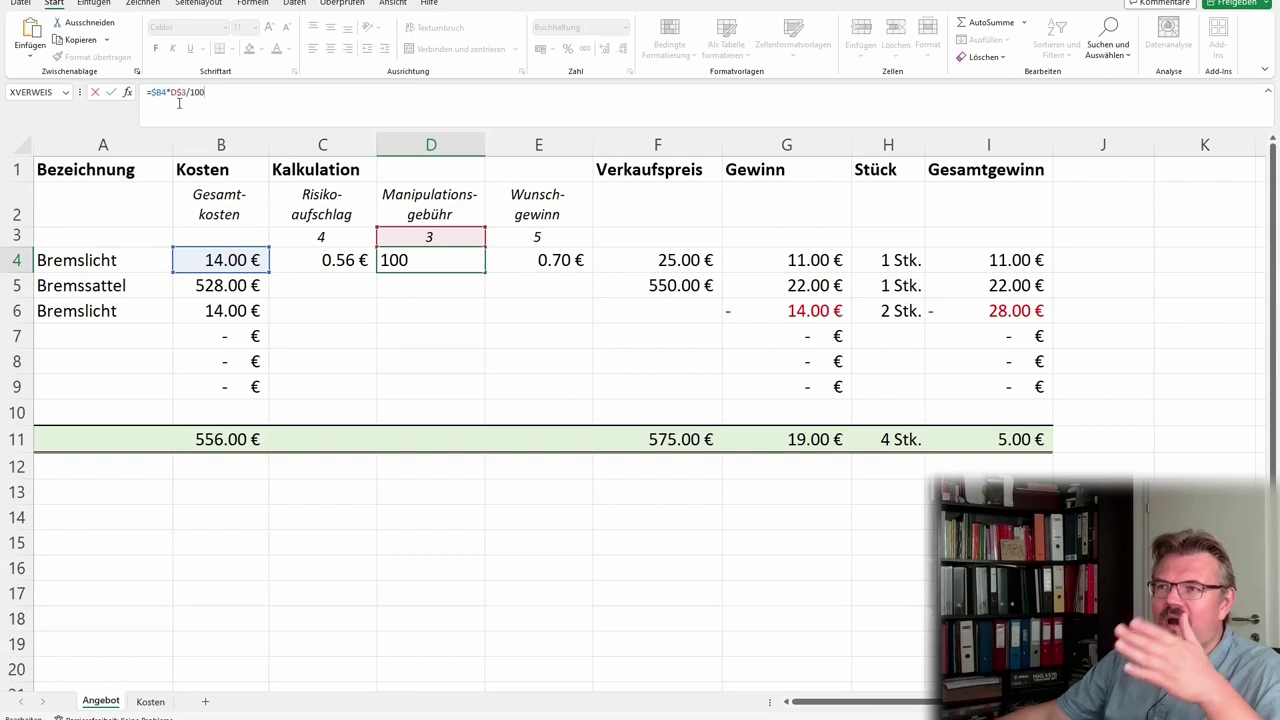
pyautogui.click(538, 268)
pyautogui.click(265, 90)
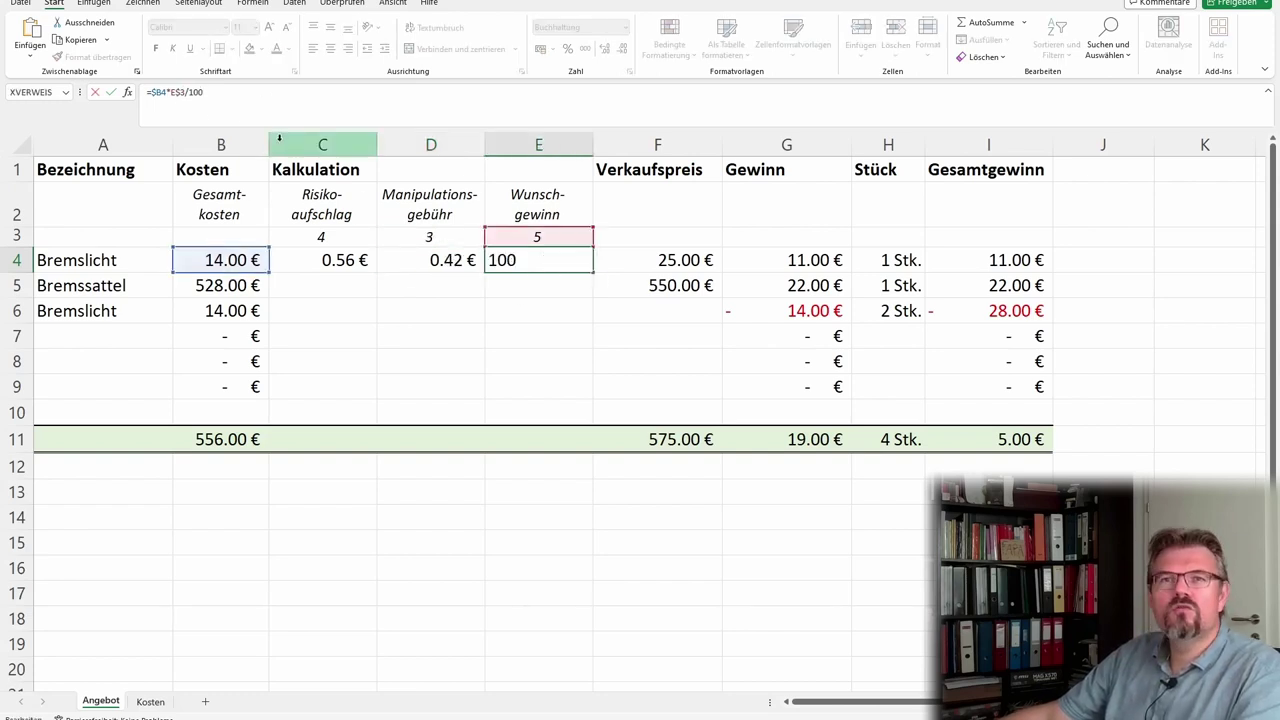
pyautogui.hotkey('ctrl', 'Return')
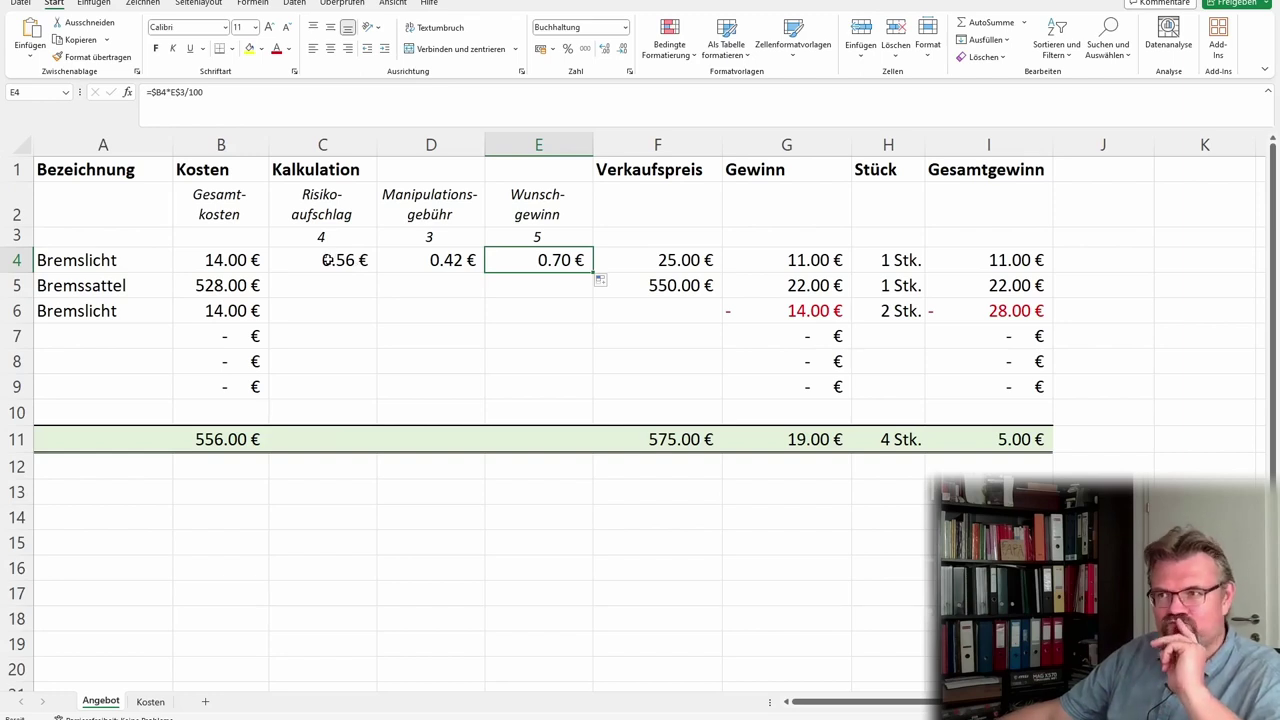
# Fill the C4:E4 formulas down to row 9, giving Bremssattel 21.12 €, 15.84 € and 26.40 €.
pyautogui.moveTo(327, 260)
pyautogui.mouseDown()
pyautogui.moveTo(585, 262)
pyautogui.moveTo(592, 400)
pyautogui.mouseUp()
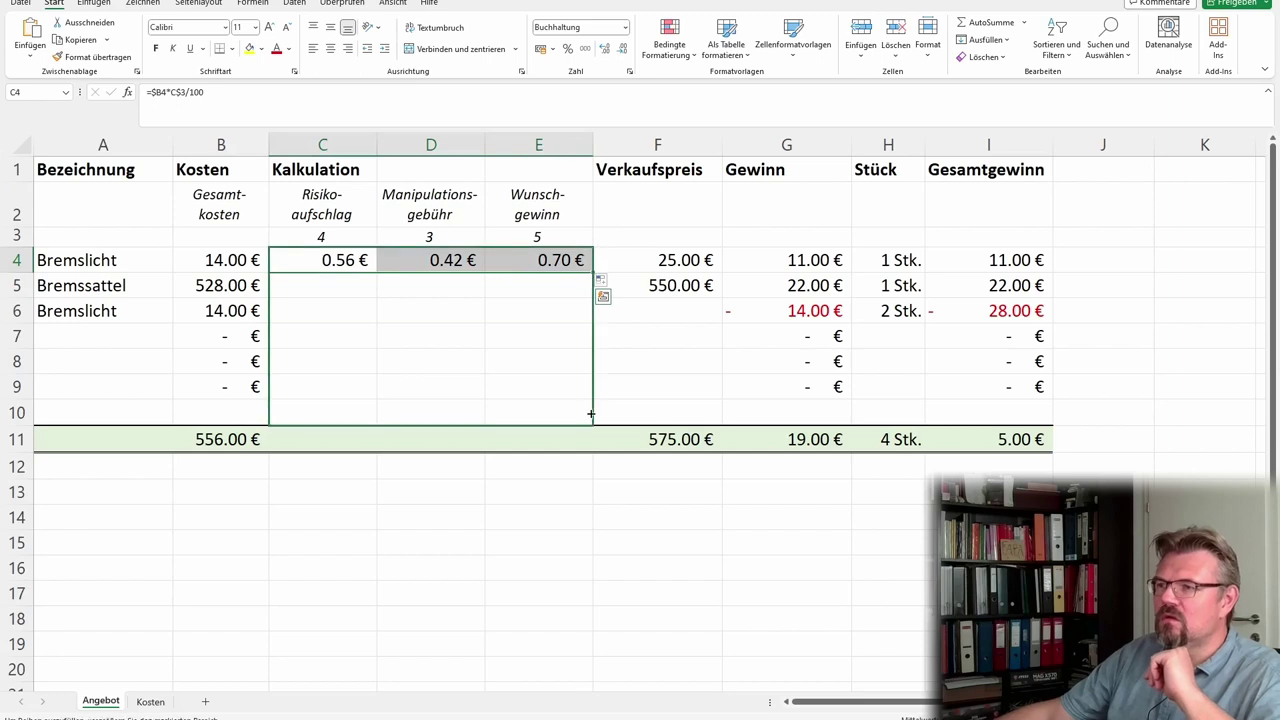
pyautogui.click(441, 346)
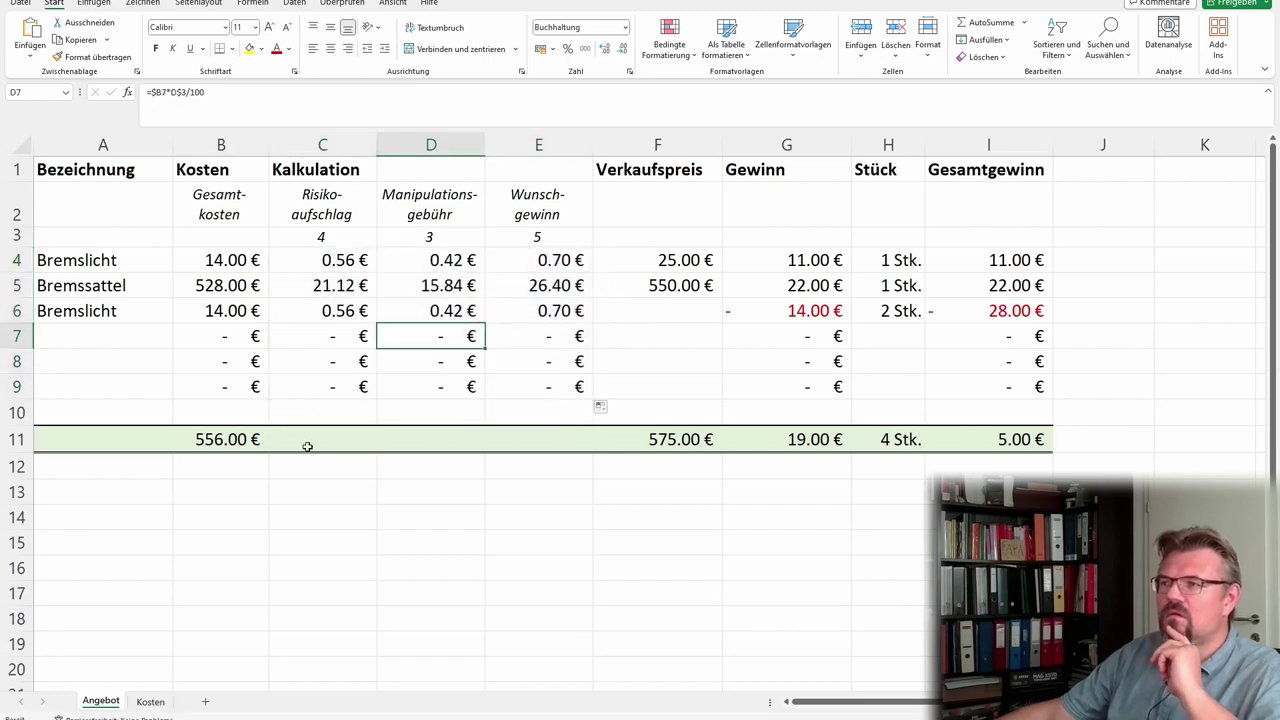
pyautogui.click(325, 285)
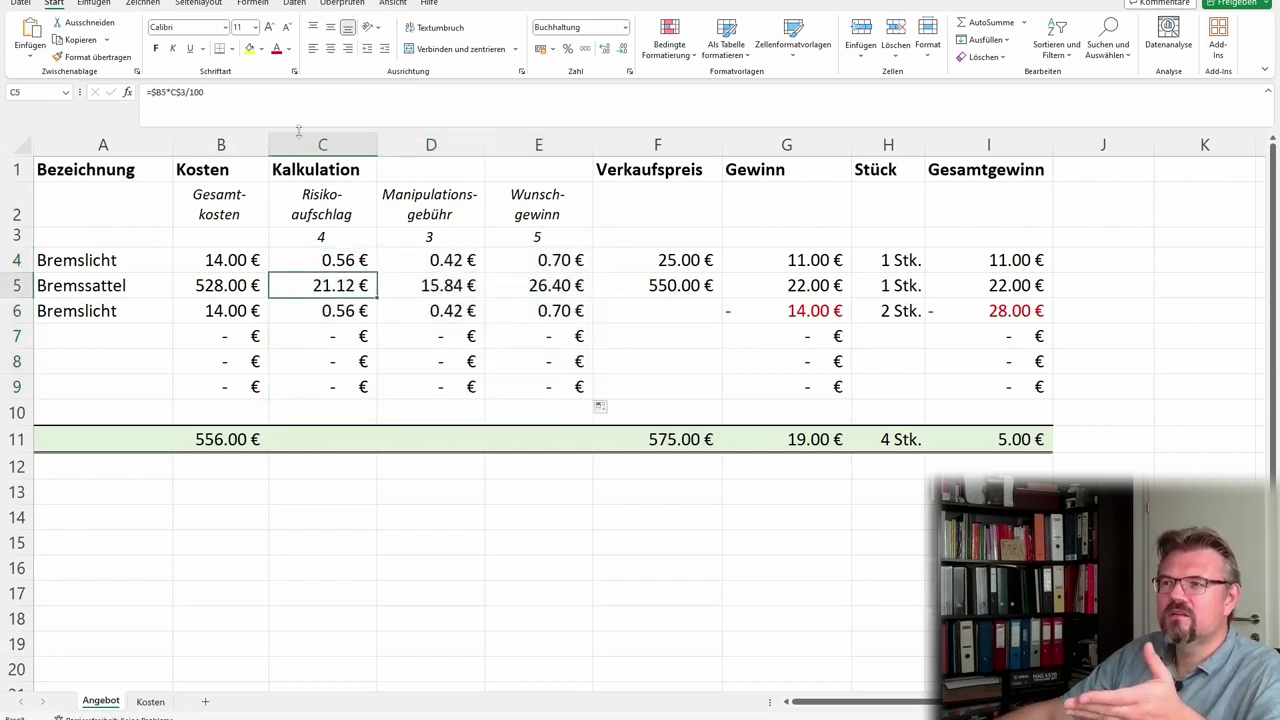
pyautogui.click(430, 284)
pyautogui.press('F2')
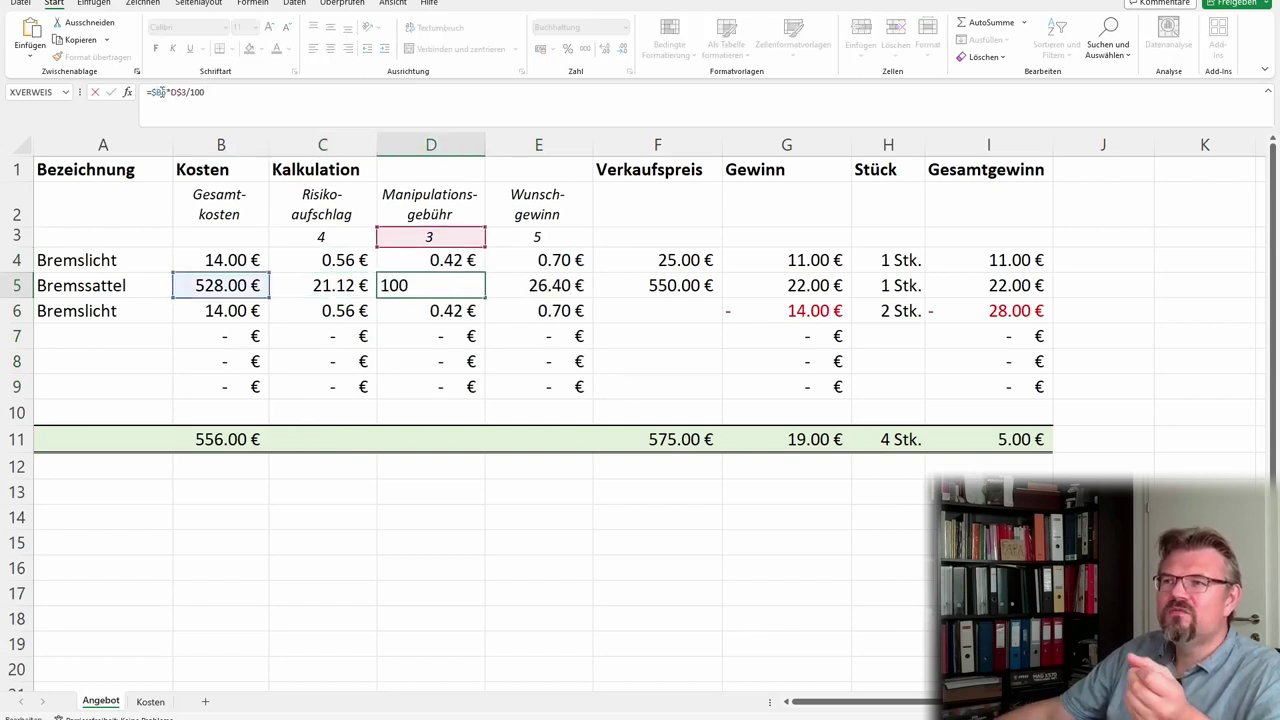
pyautogui.click(162, 91)
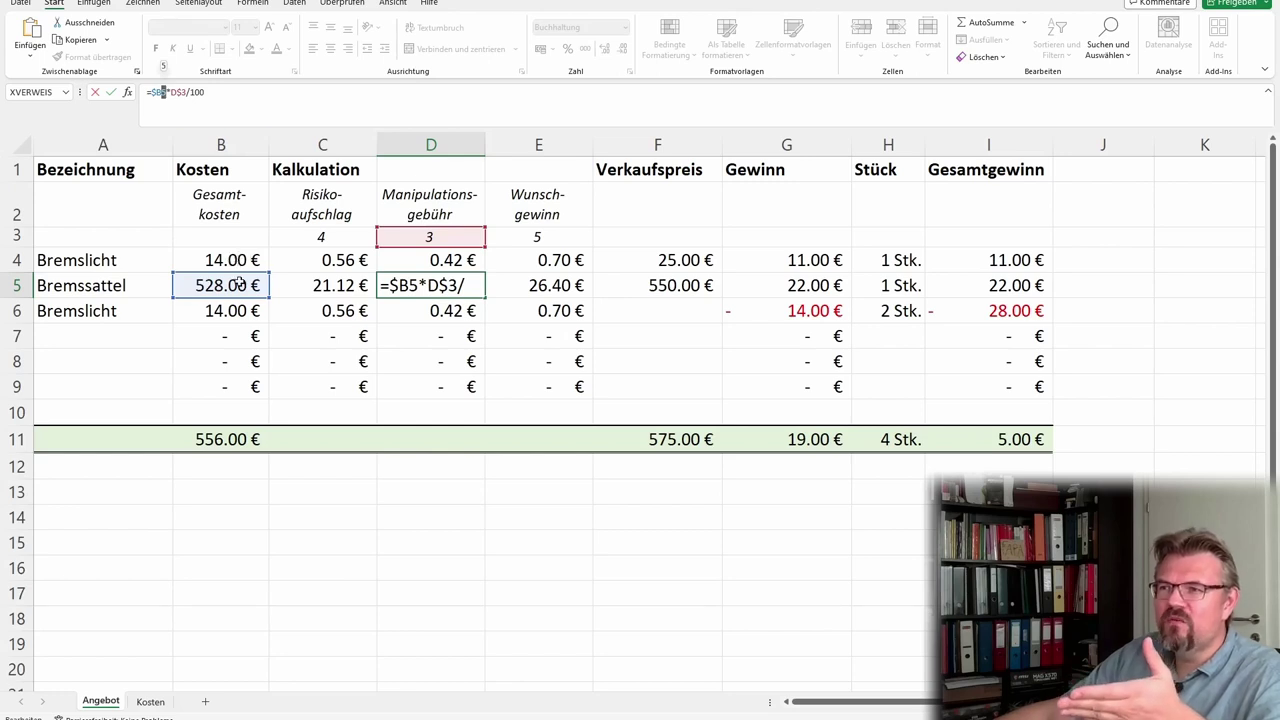
pyautogui.press('Escape')
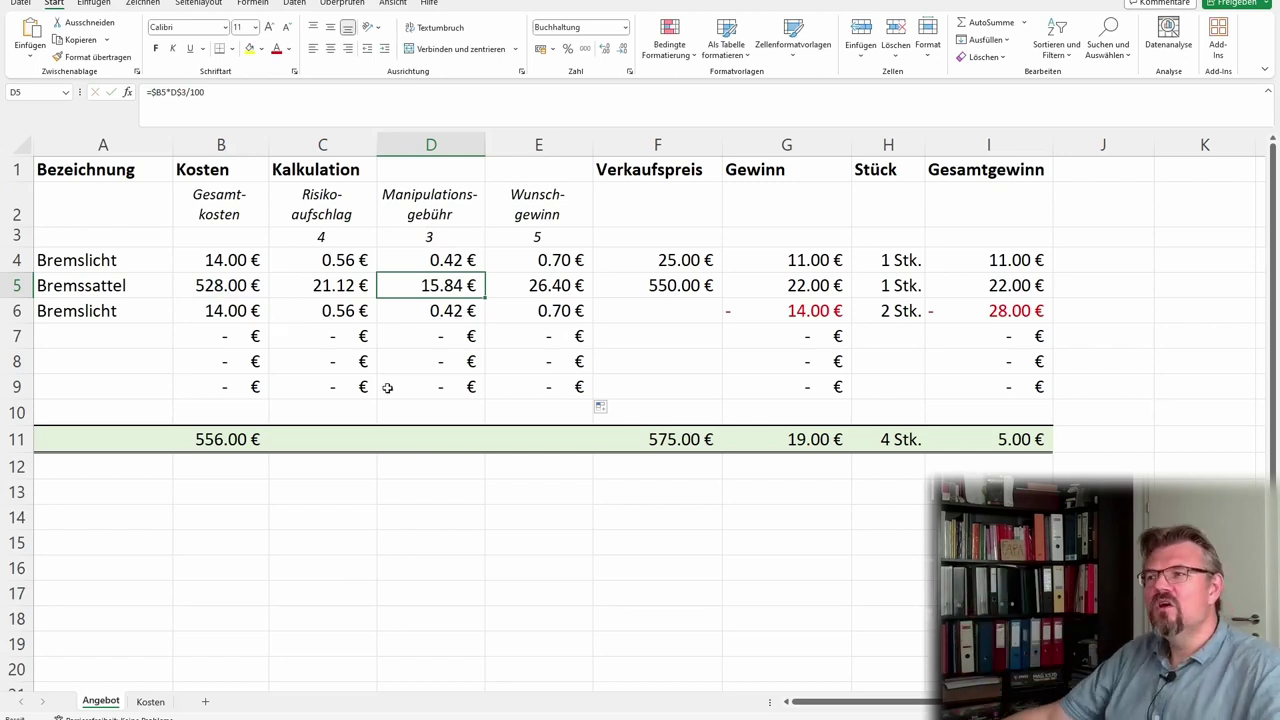
pyautogui.moveTo(332, 253); pyautogui.dragTo(537, 374)
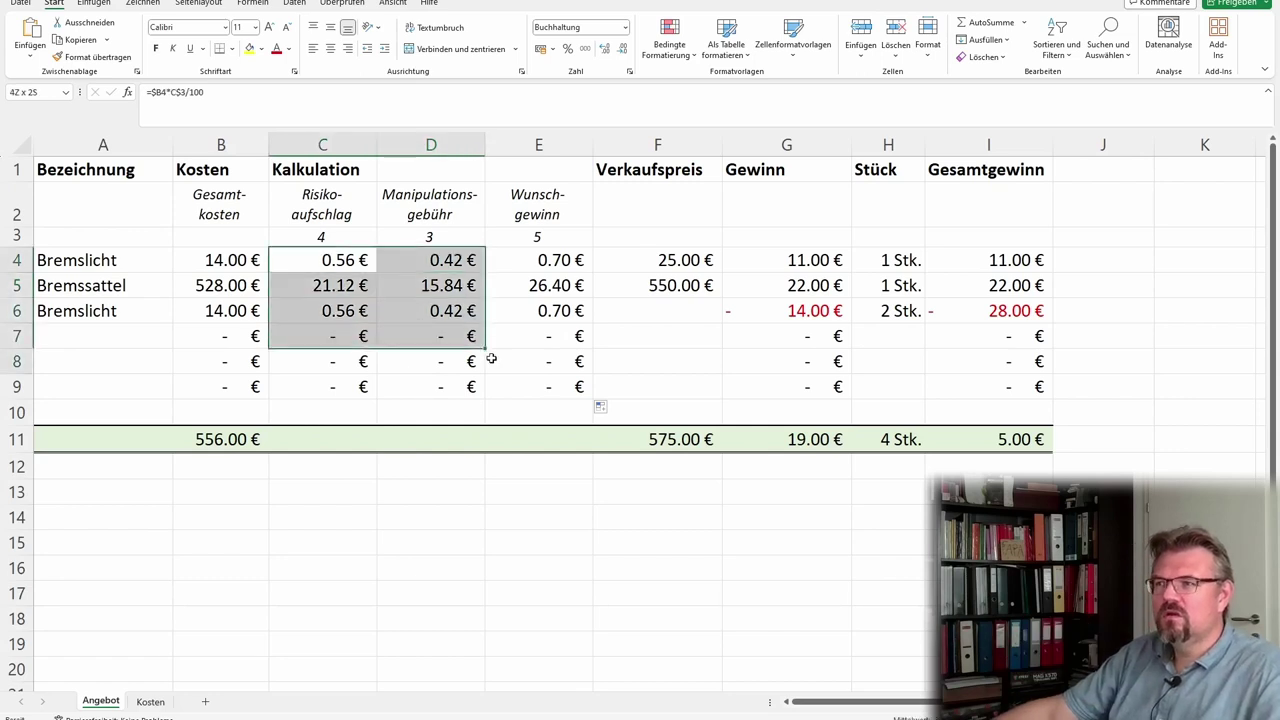
pyautogui.click(440, 338)
pyautogui.click(340, 290)
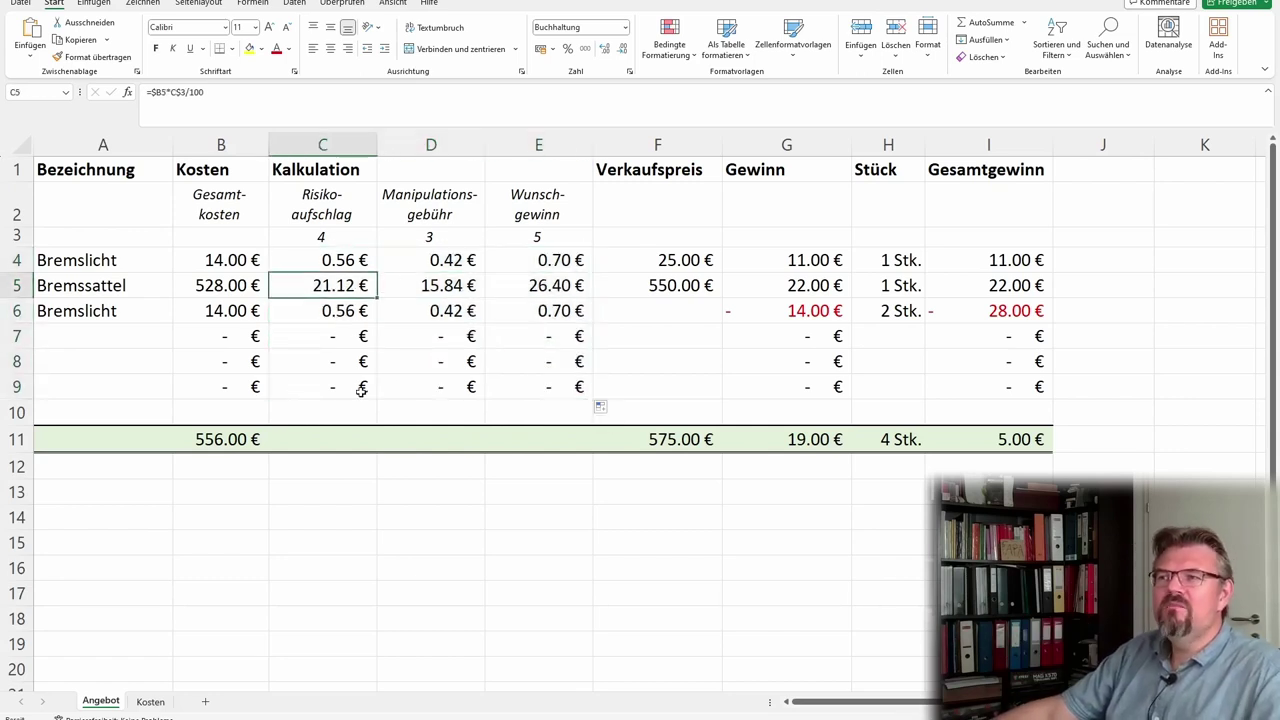
pyautogui.click(334, 242)
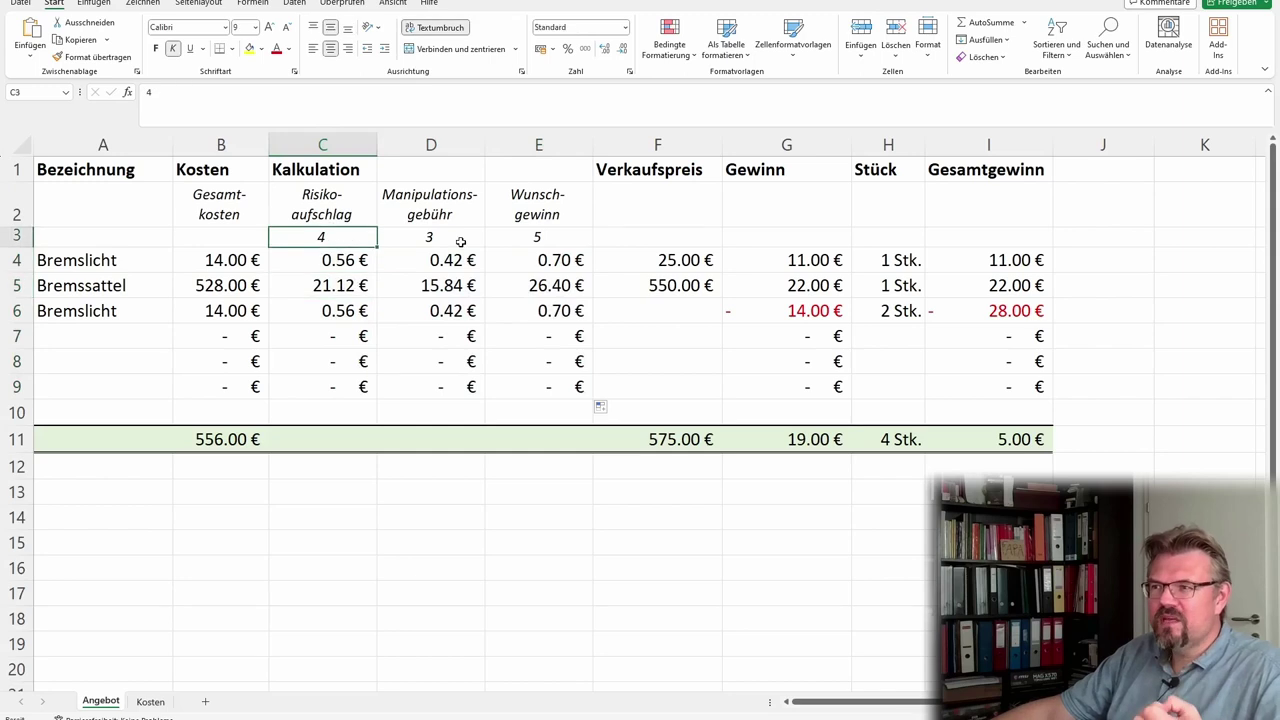
pyautogui.click(460, 240)
pyautogui.click(538, 234)
pyautogui.click(347, 288)
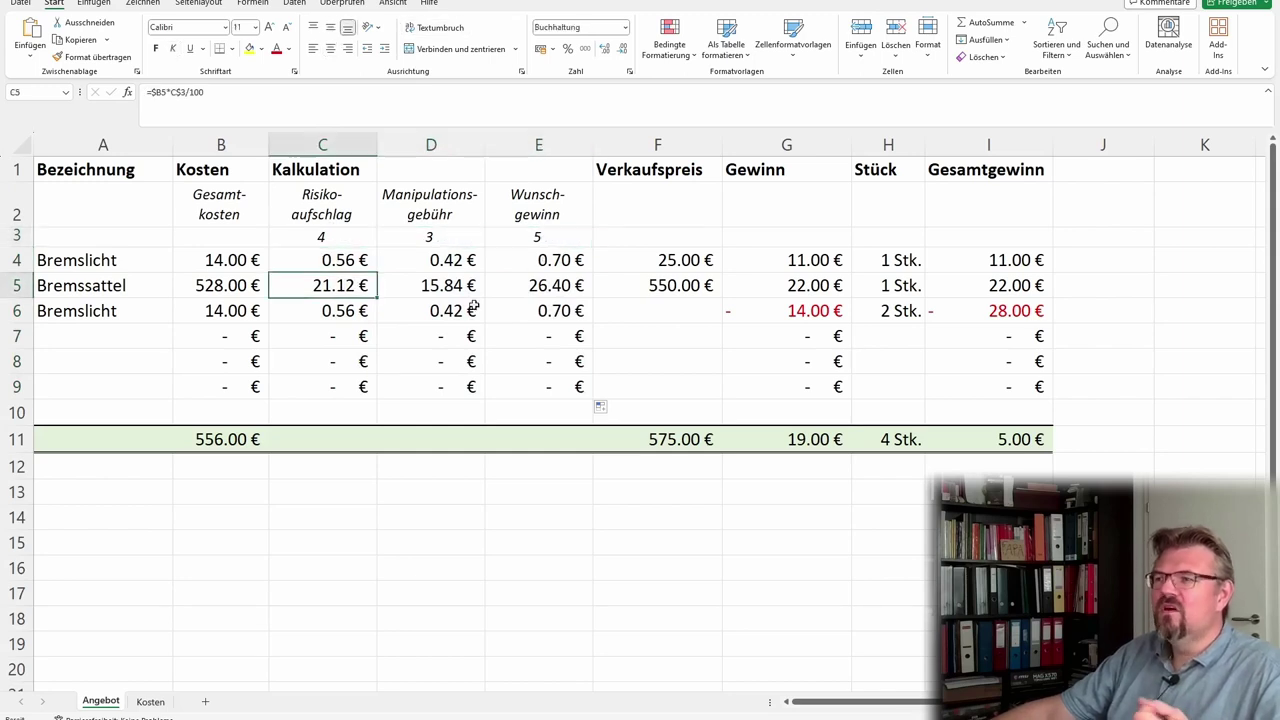
pyautogui.click(542, 282)
pyautogui.click(323, 298)
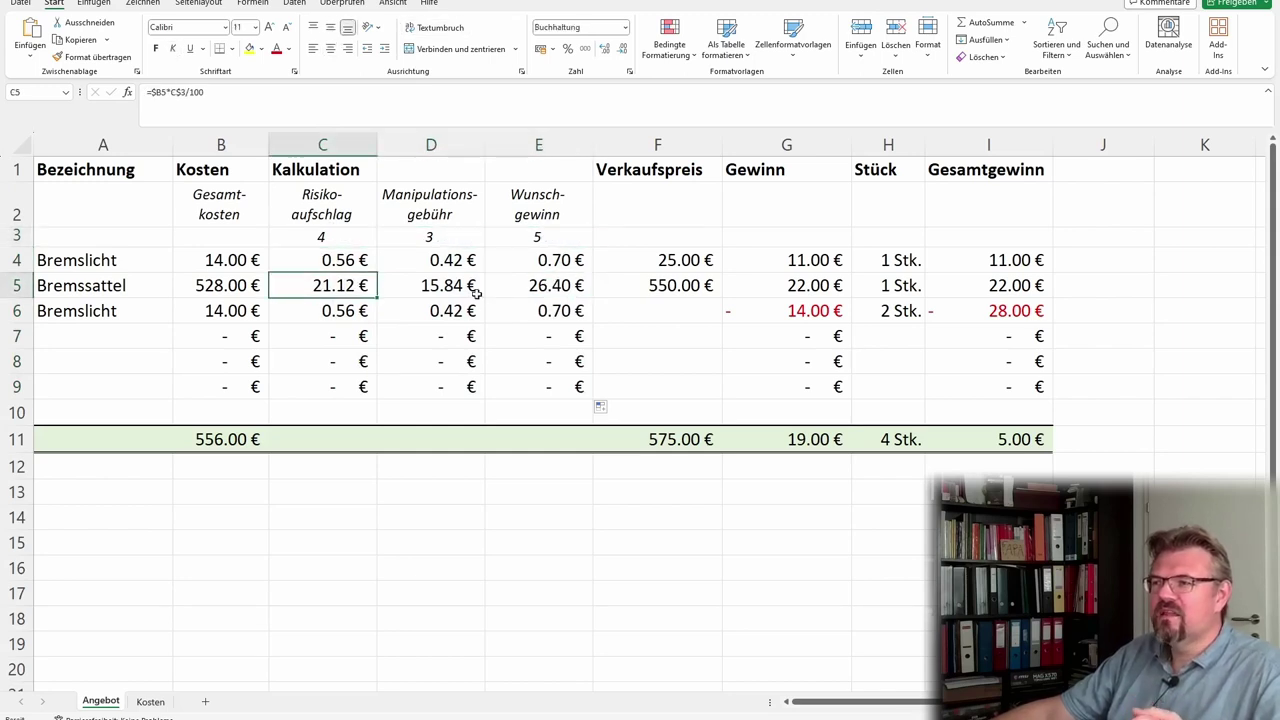
pyautogui.click(634, 249)
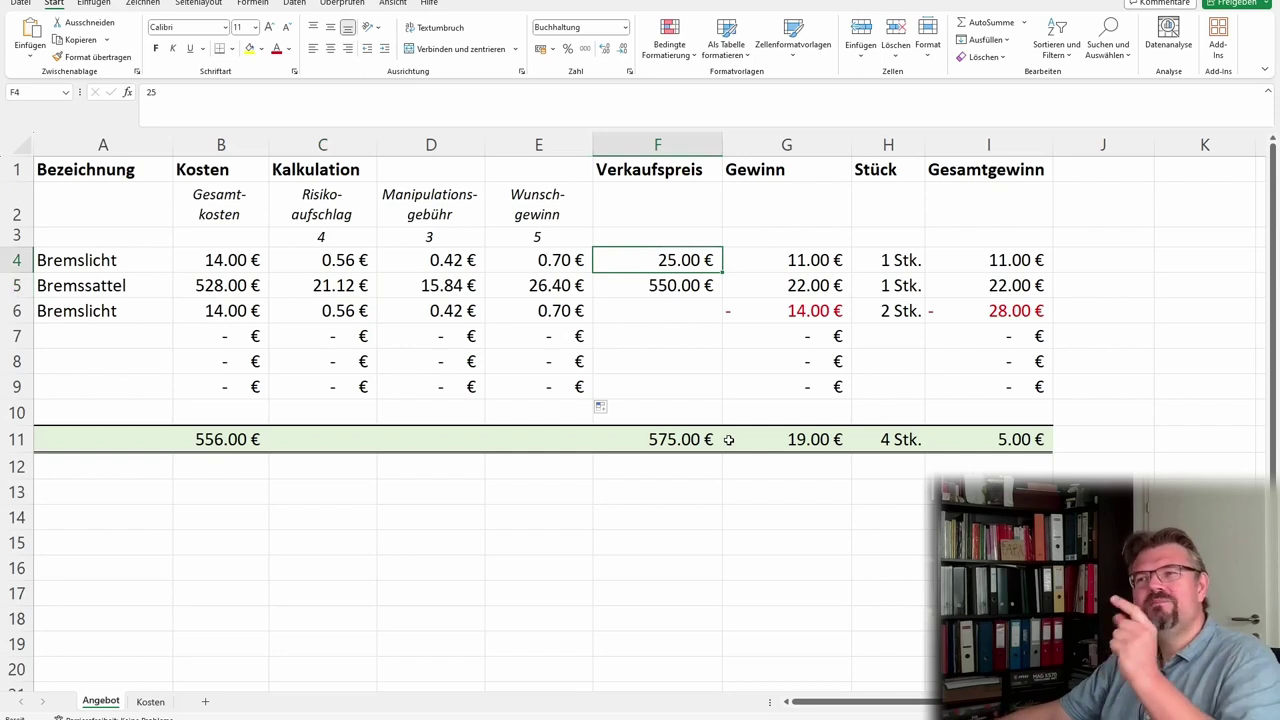
# Enter the Verkaufspreis formula =B4+C4+D4+E4 in F4.
pyautogui.write('=')
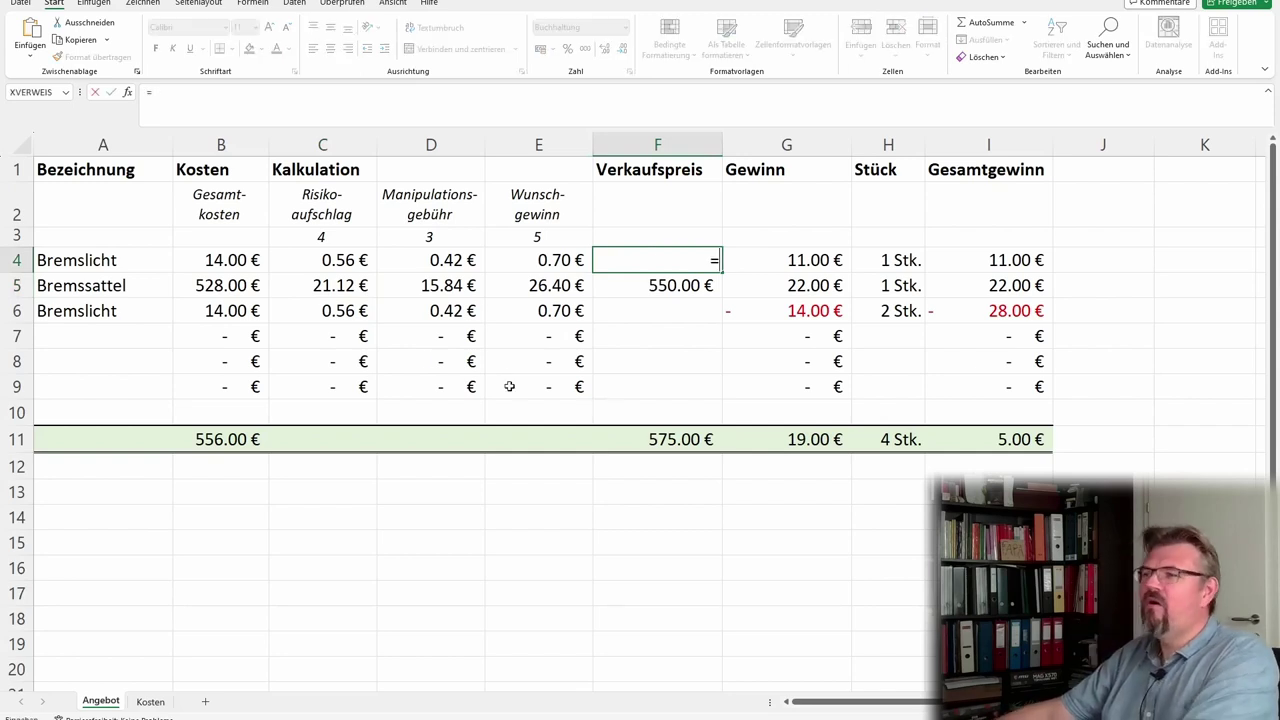
pyautogui.click(229, 268)
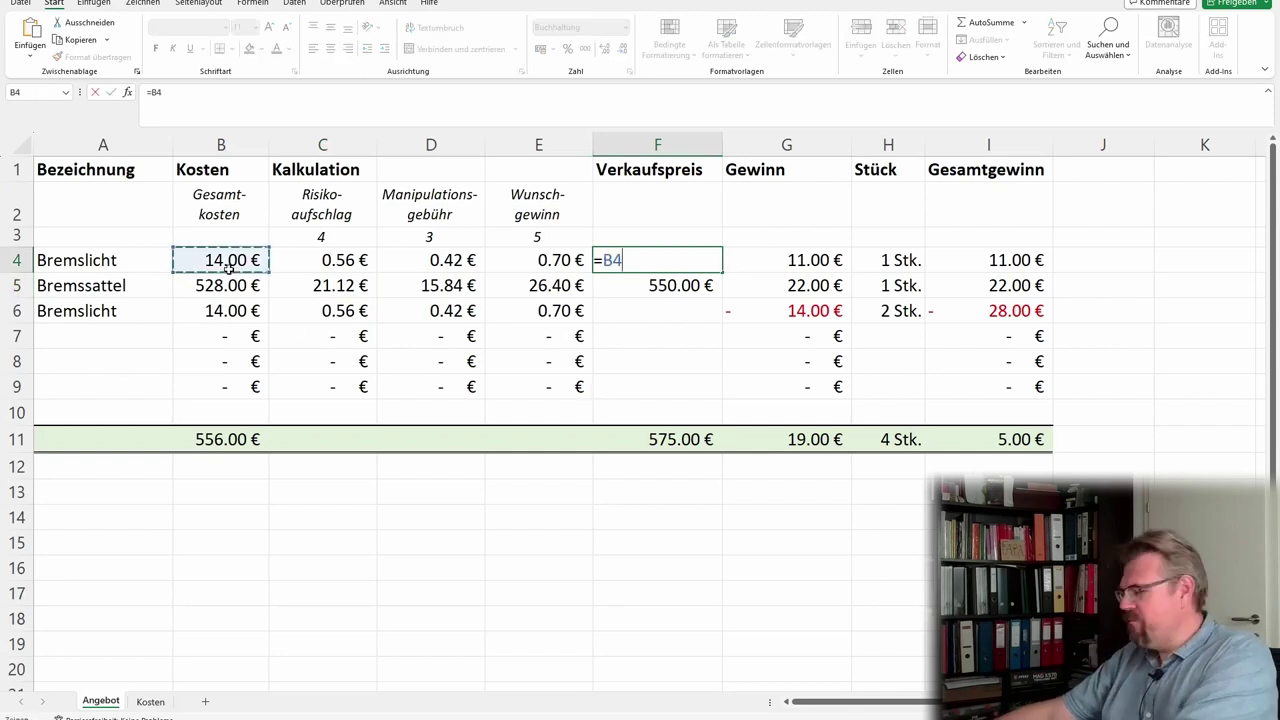
pyautogui.write('+')
pyautogui.click(349, 262)
pyautogui.write('+')
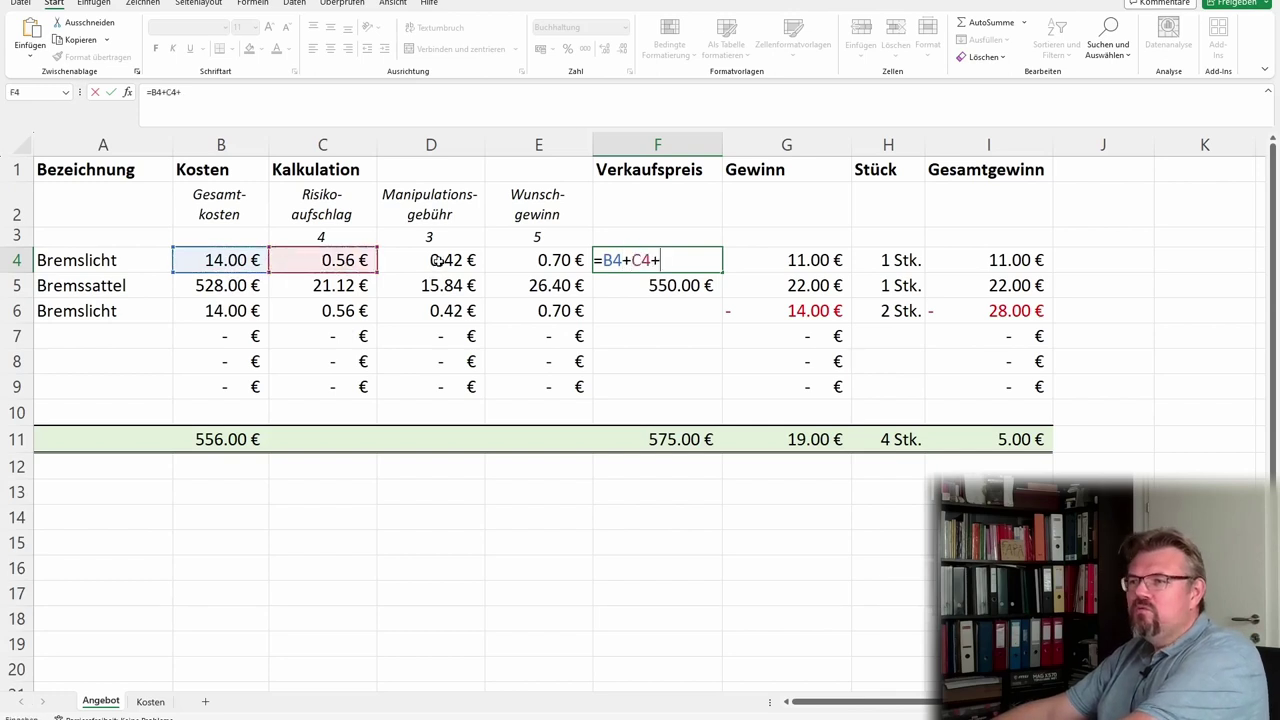
pyautogui.click(437, 260)
pyautogui.write('+')
pyautogui.click(530, 265)
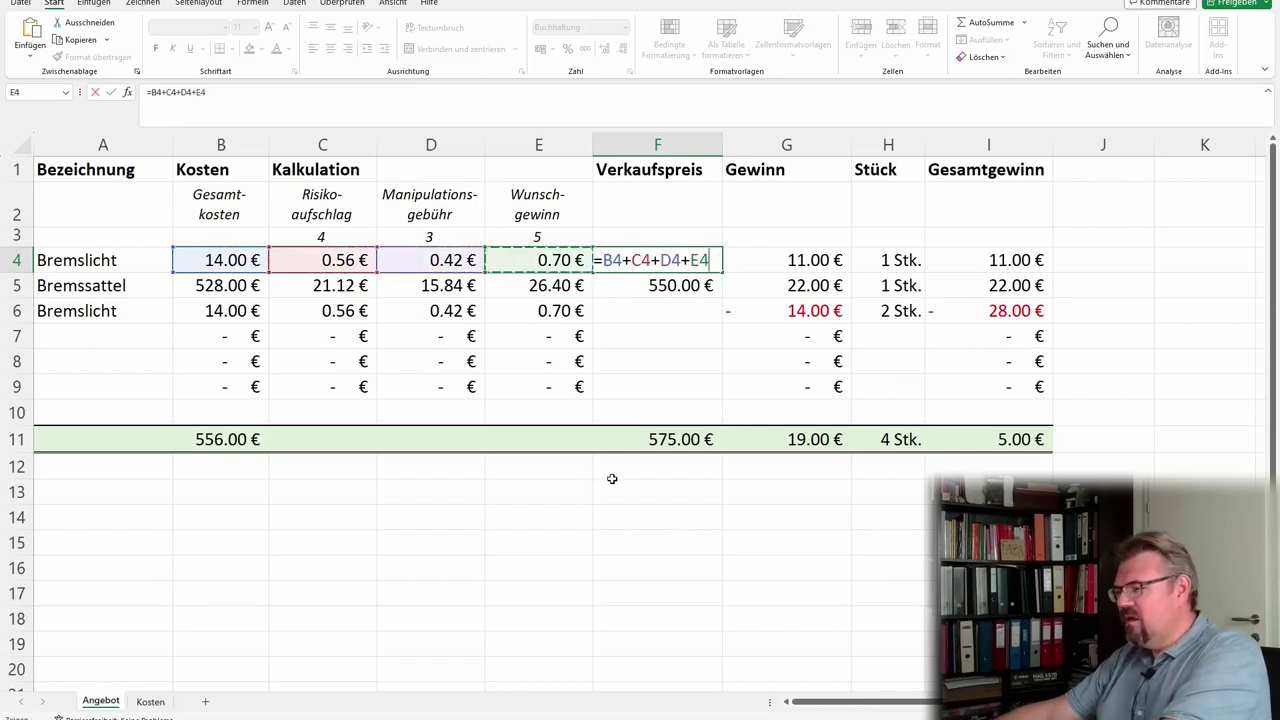
pyautogui.press('Return')
# Copy the F4 formula down to F9, giving a 622.72 € total, and check row 8's Gewinn.
pyautogui.press('Up')
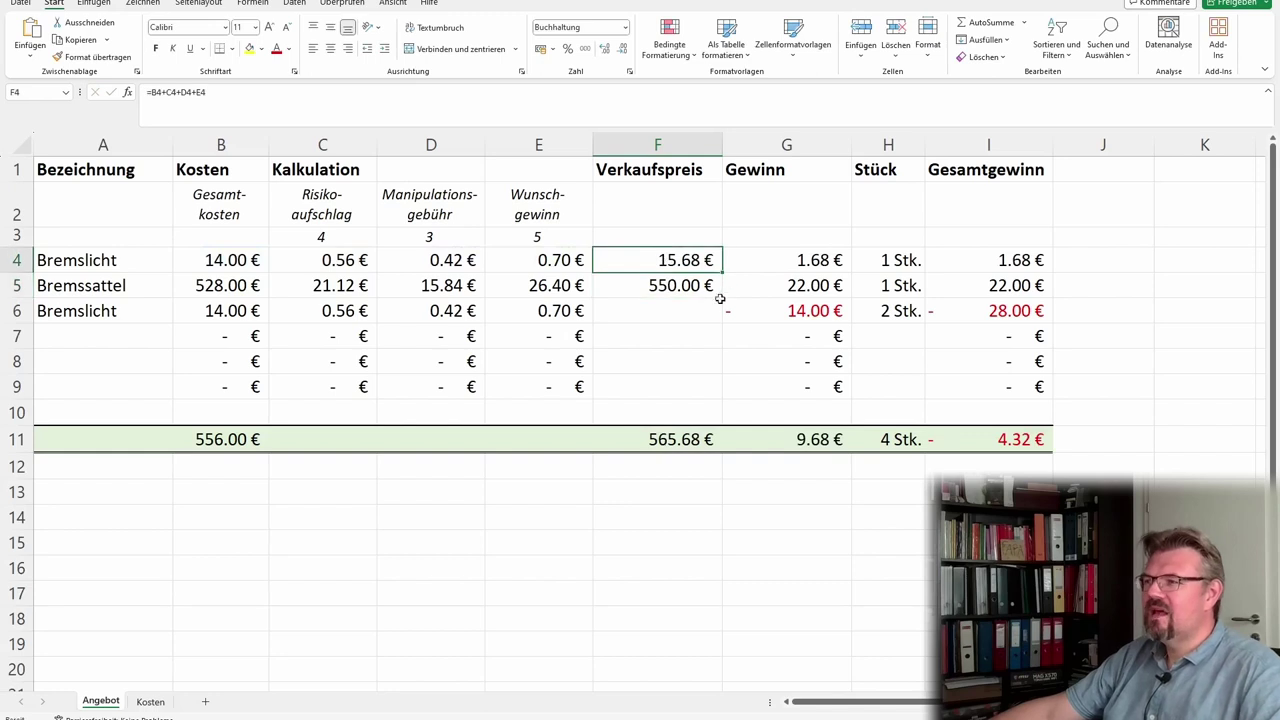
pyautogui.moveTo(723, 272); pyautogui.dragTo(725, 385)
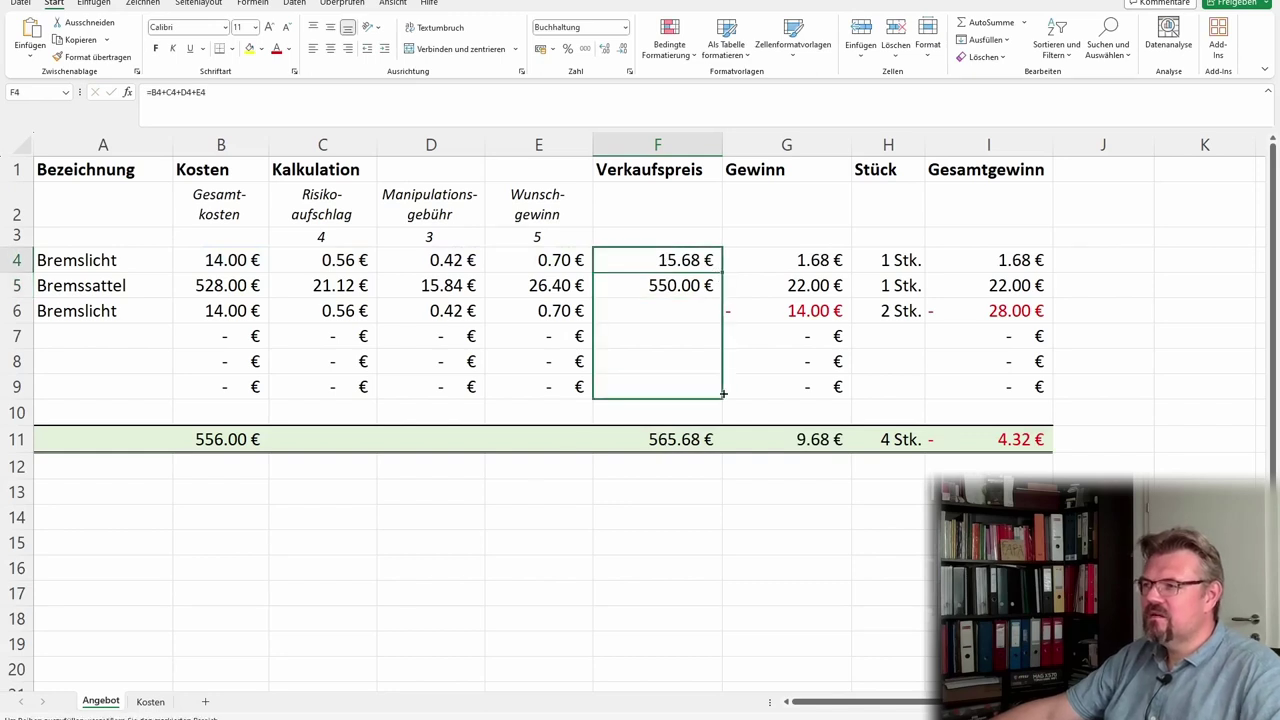
pyautogui.click(830, 366)
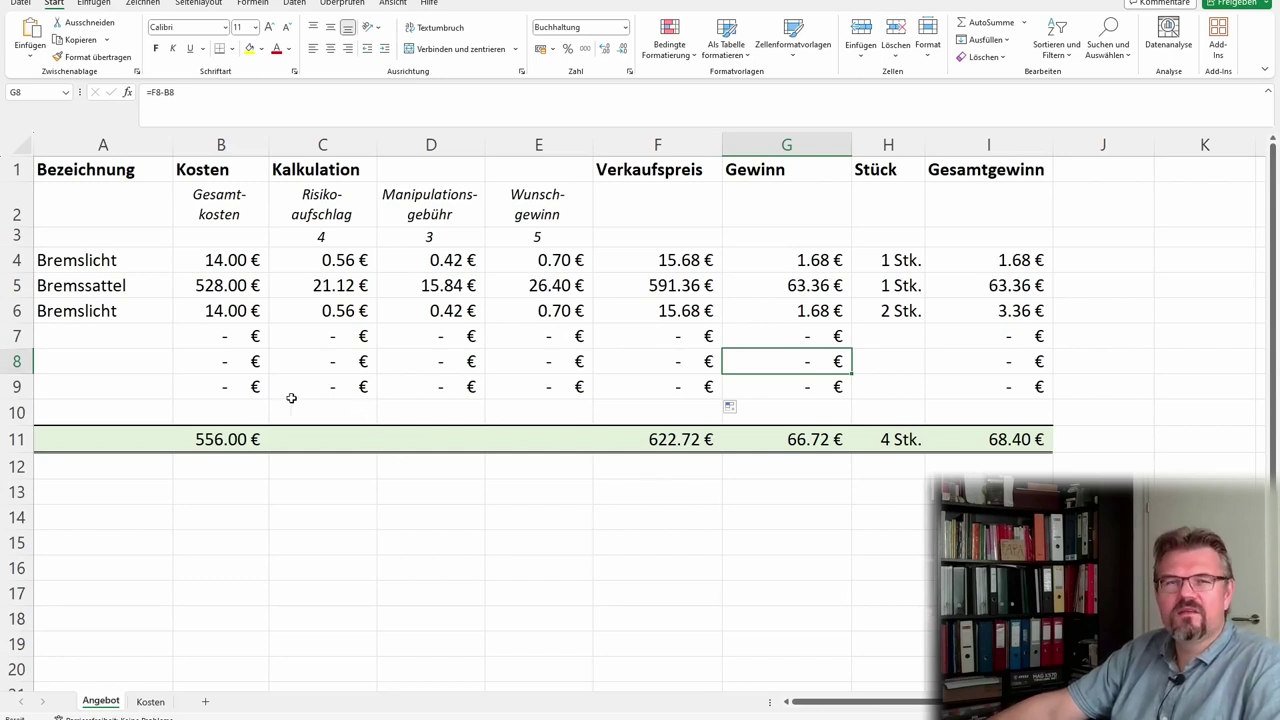
# Change the row 6 part in A6 to Bremsflüssigkeit from its dropdown list.
pyautogui.click(139, 312)
pyautogui.click(179, 317)
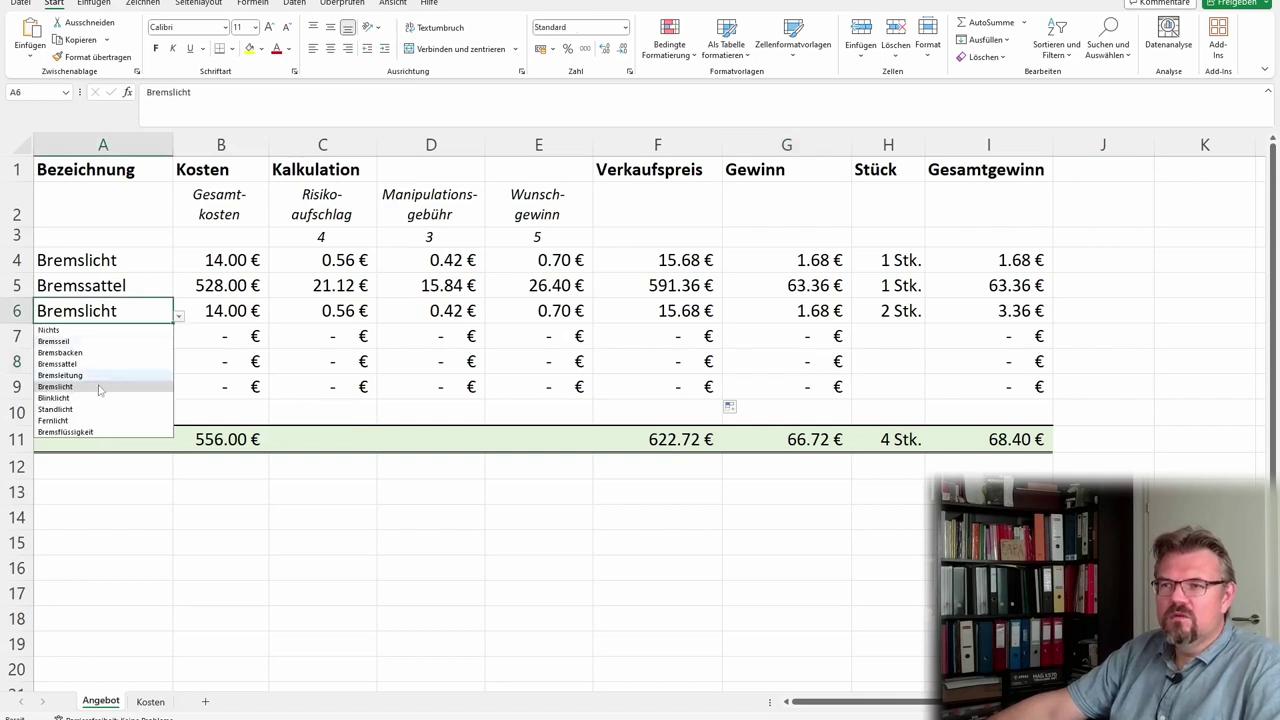
pyautogui.click(88, 431)
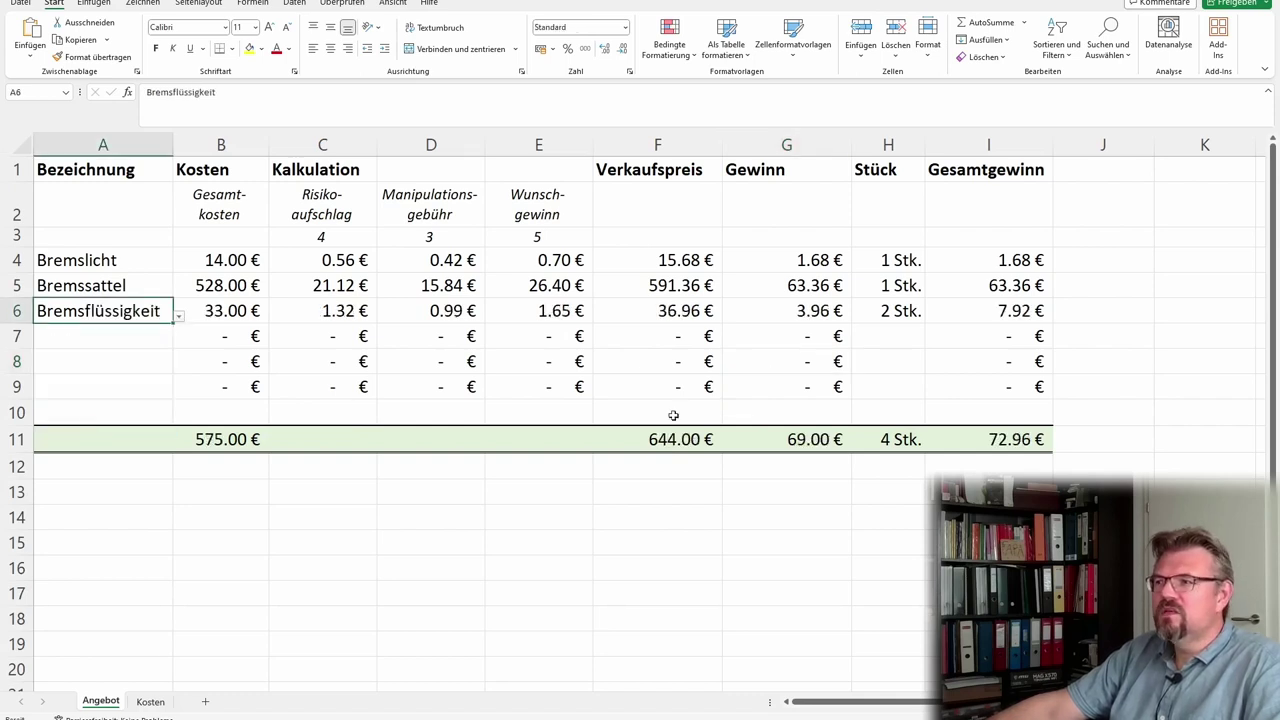
pyautogui.click(808, 518)
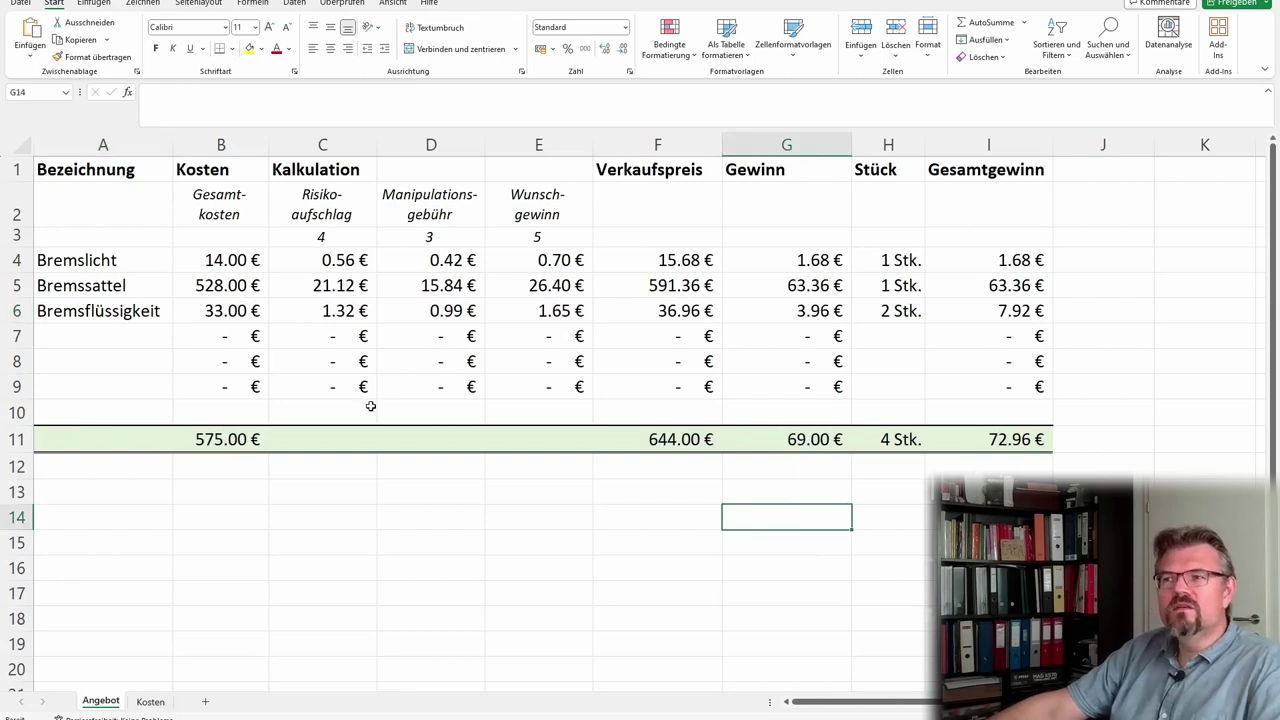
# Inspect the surcharge rates in C3:E3 and the Manipulationsgebühr formula in D7.
pyautogui.moveTo(318, 241); pyautogui.dragTo(538, 237)
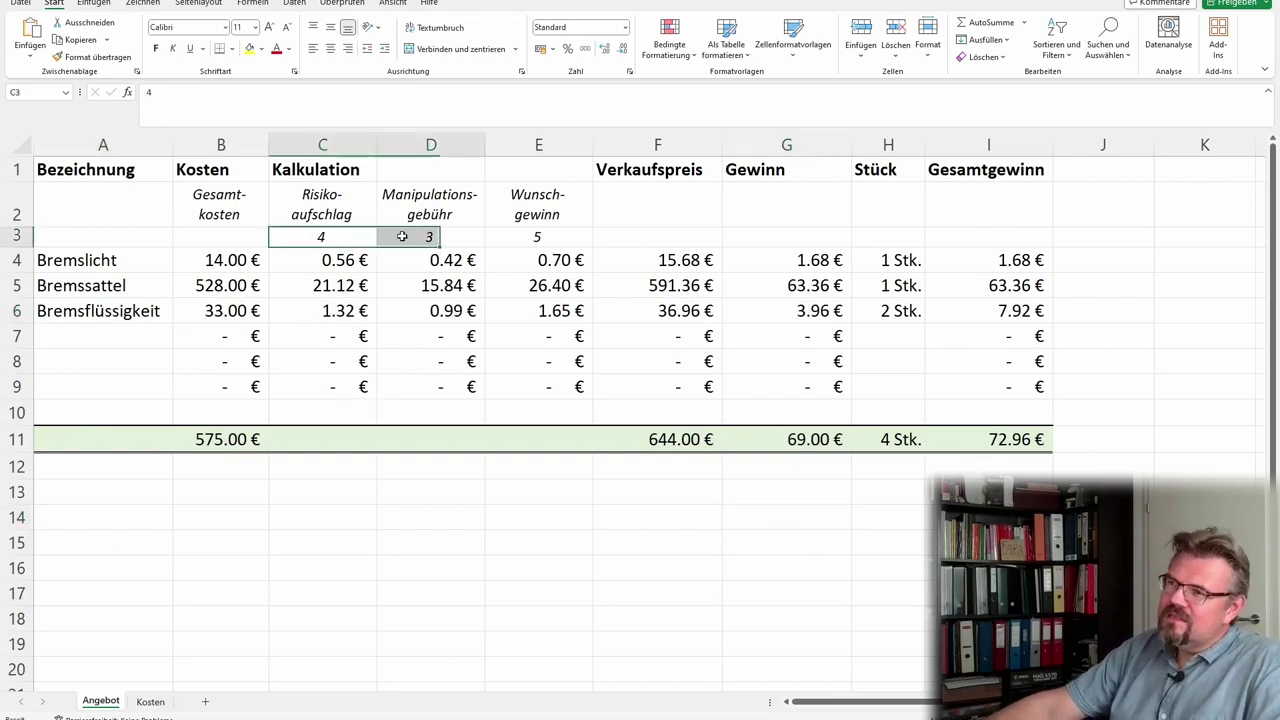
pyautogui.click(476, 339)
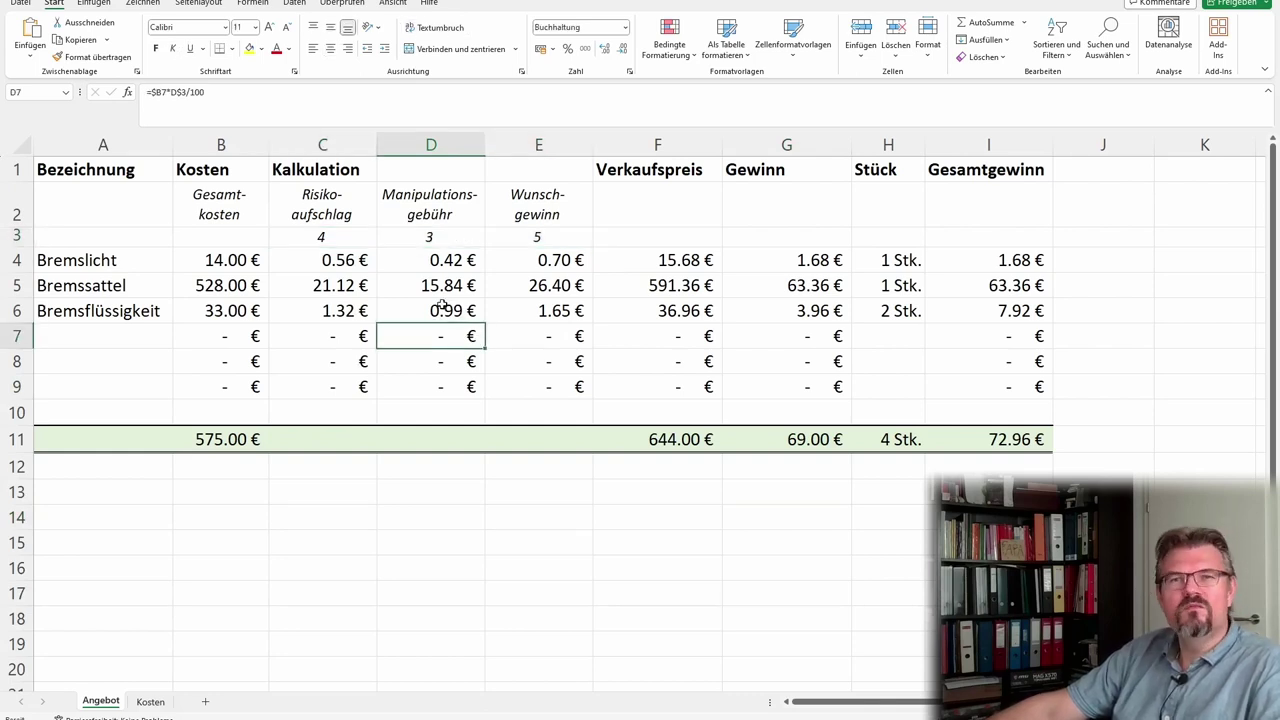
pyautogui.click(318, 234)
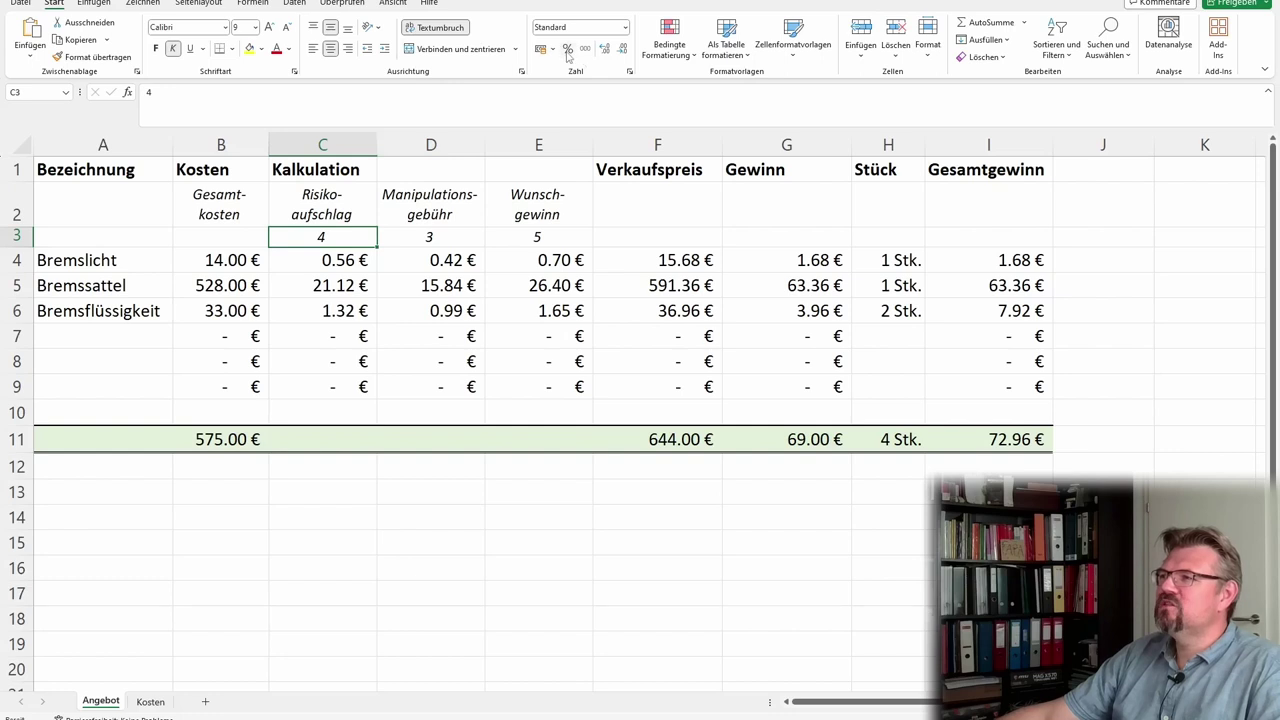
# Format the rate cells C3:E3 as Prozent, showing 400.00%, 300.00% and 500.00%.
pyautogui.click(626, 30)
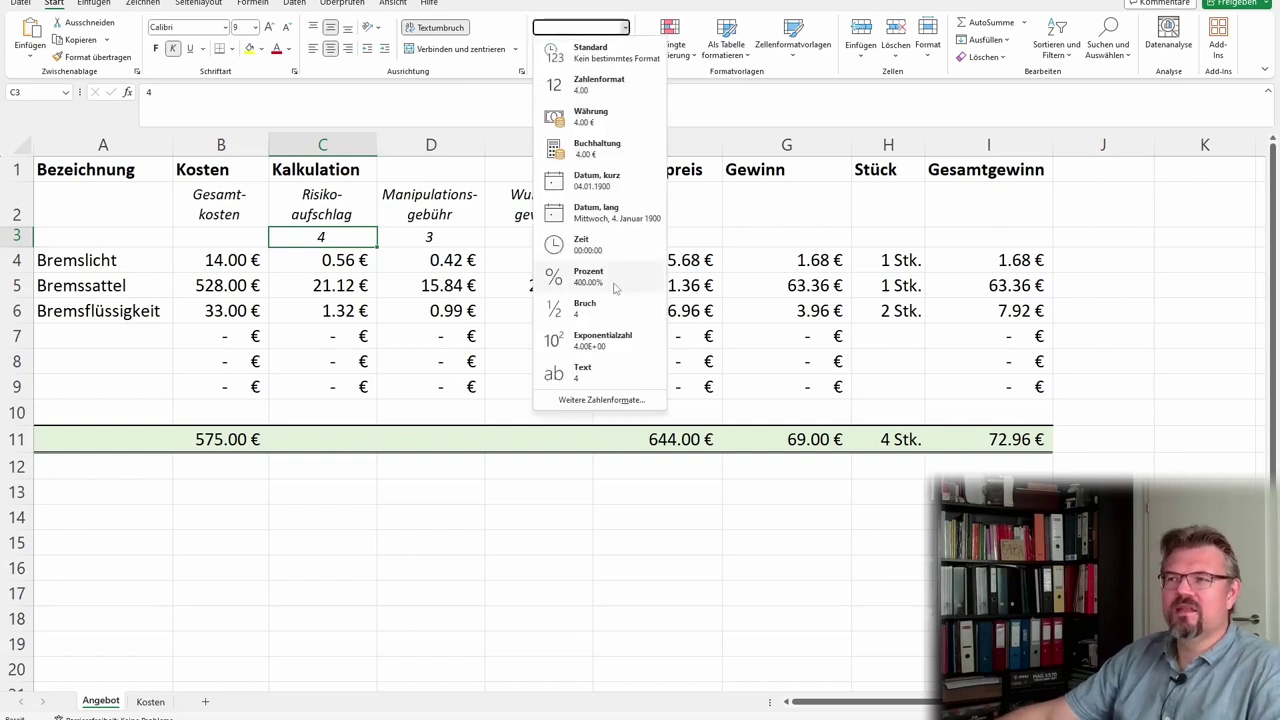
pyautogui.click(358, 295)
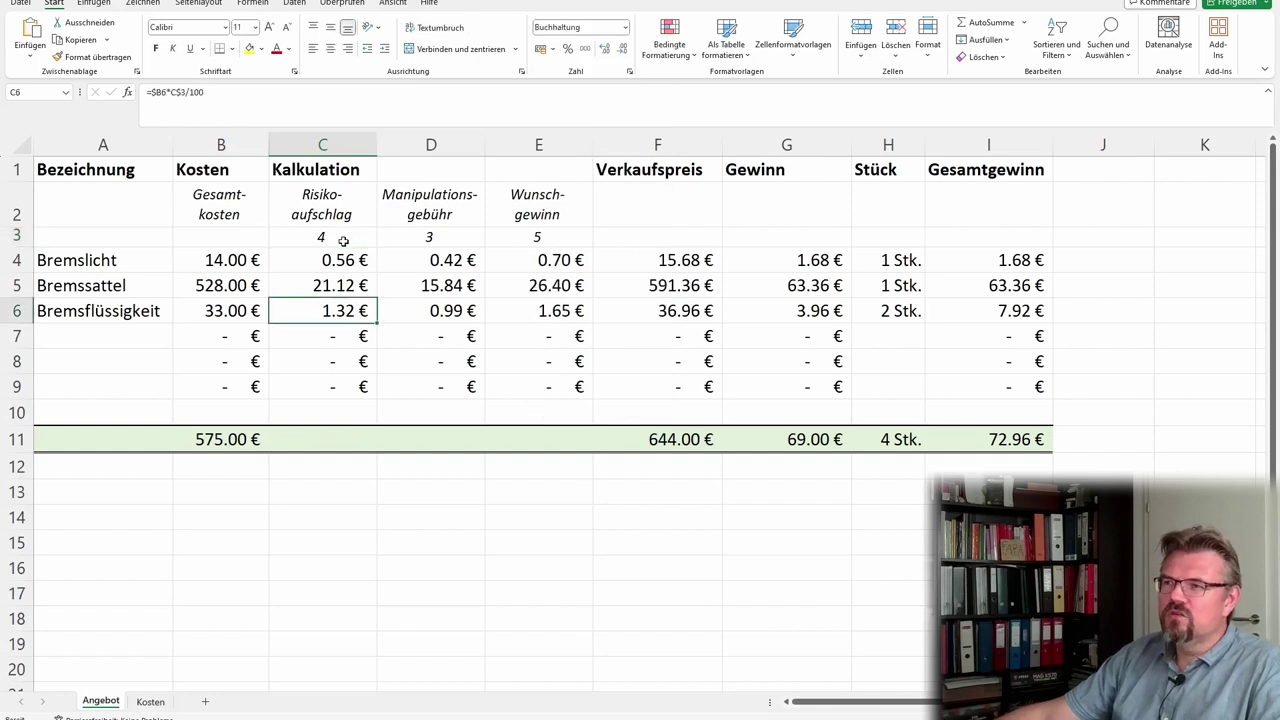
pyautogui.moveTo(340, 240); pyautogui.dragTo(585, 237)
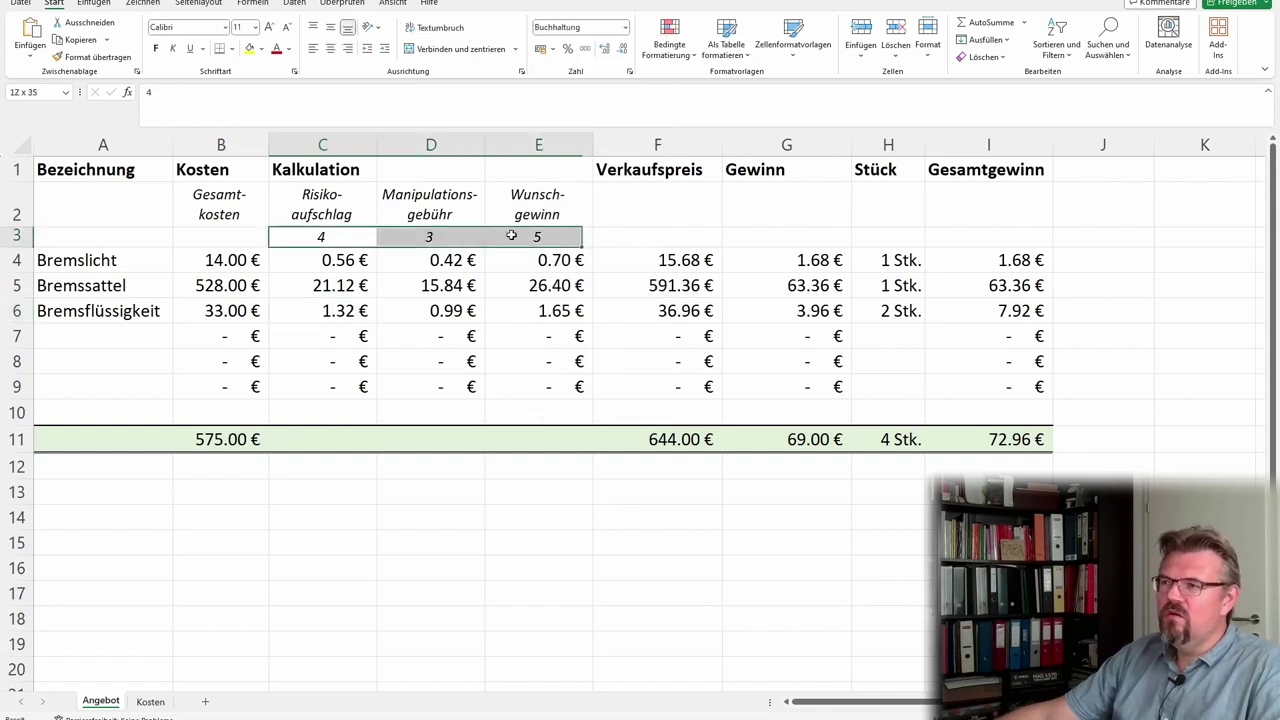
pyautogui.click(624, 32)
pyautogui.click(605, 276)
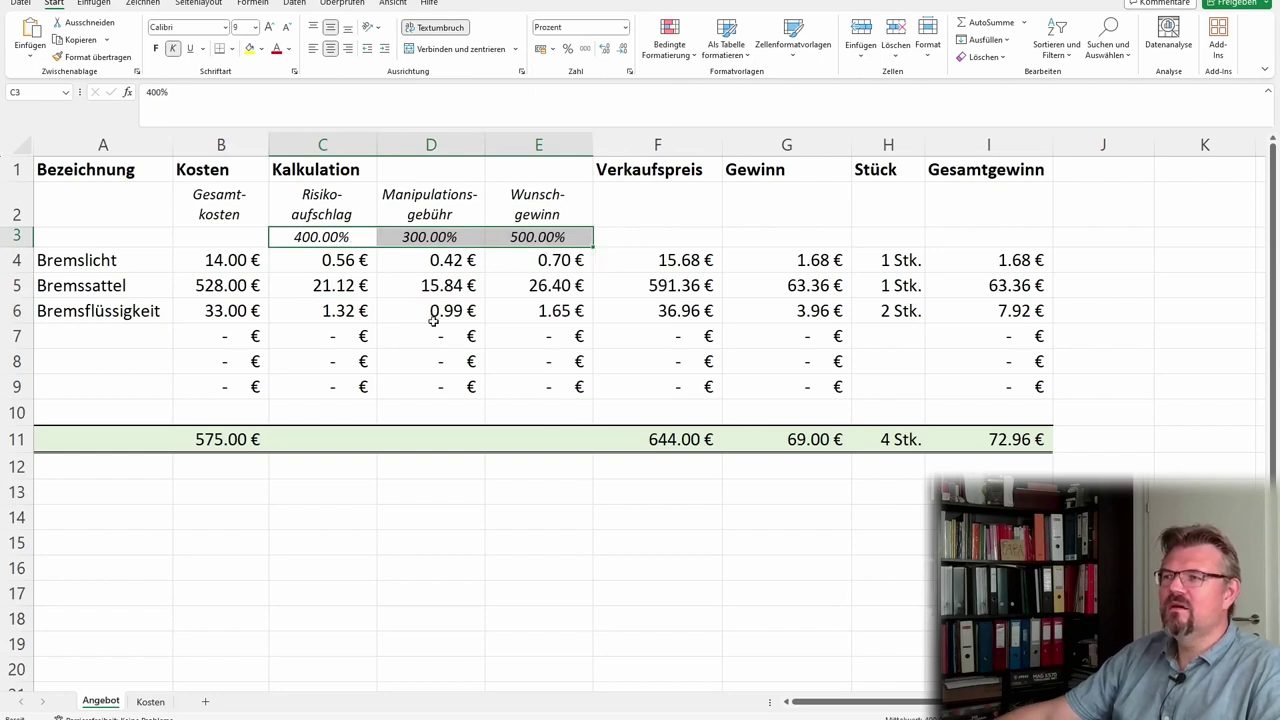
pyautogui.click(430, 361)
pyautogui.click(315, 222)
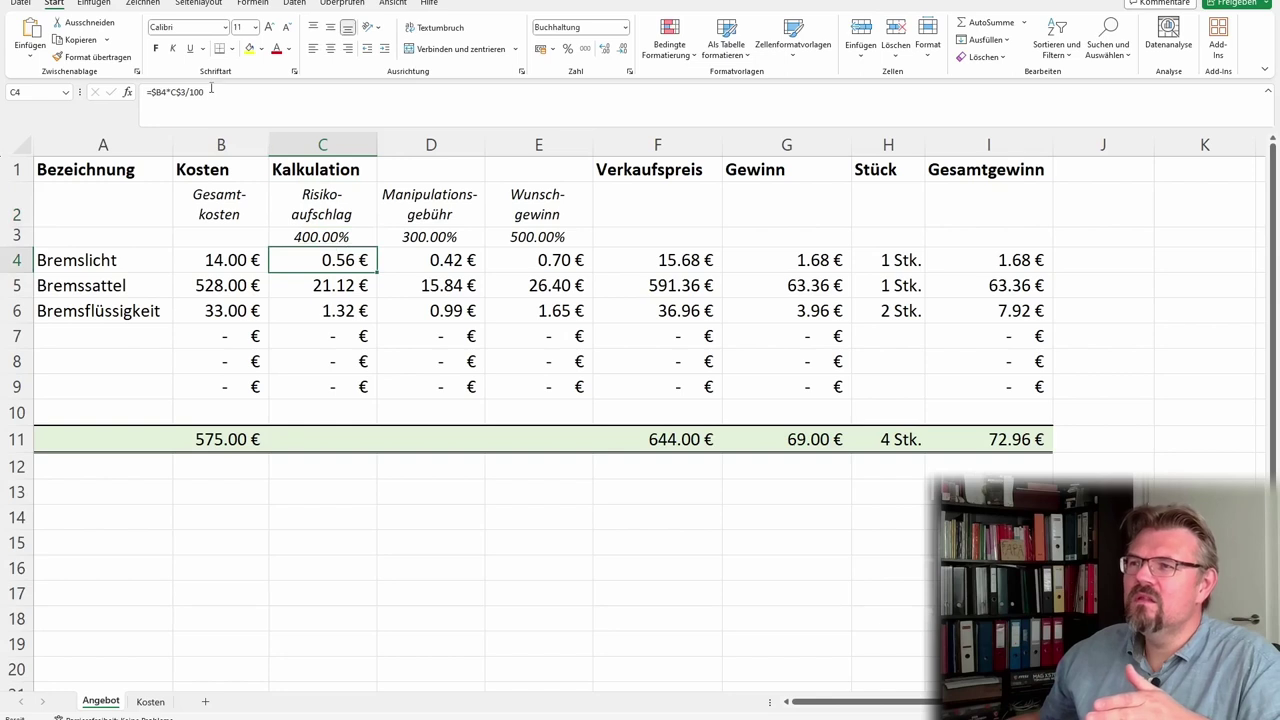
# Edit the C4 formula to =$B4*C$3, dropping the division by 100.
pyautogui.press('F2')
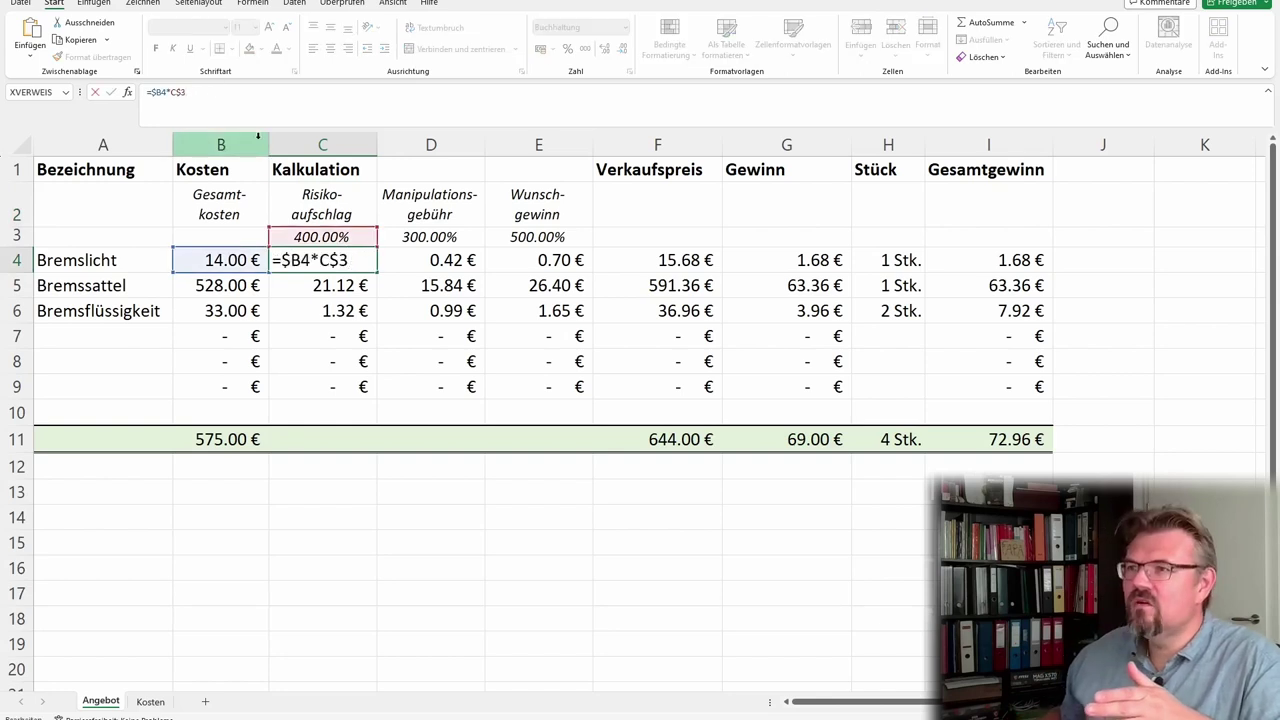
pyautogui.press('Return')
pyautogui.press('Up')
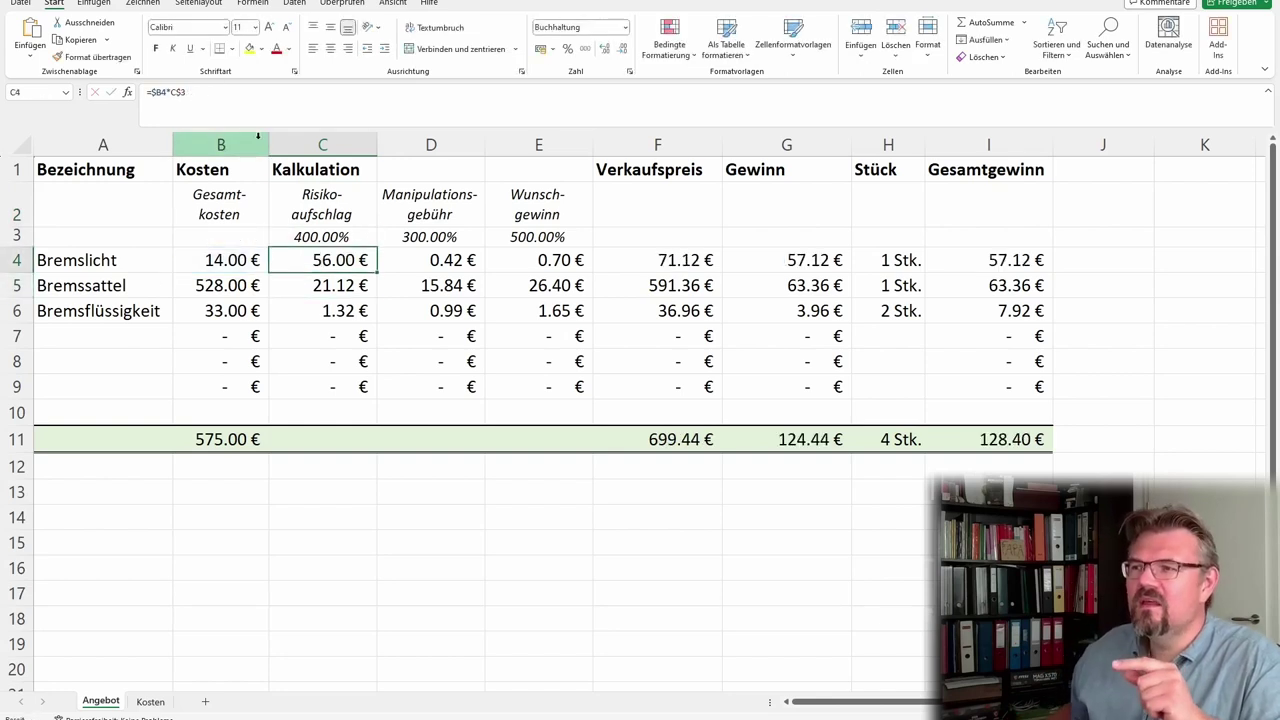
# Enter the rates 4, 3 and 5 in C3:E3, giving 4.00%, 3.00% and 5.00%.
pyautogui.press('Up')
pyautogui.write('4')
pyautogui.press('Return')
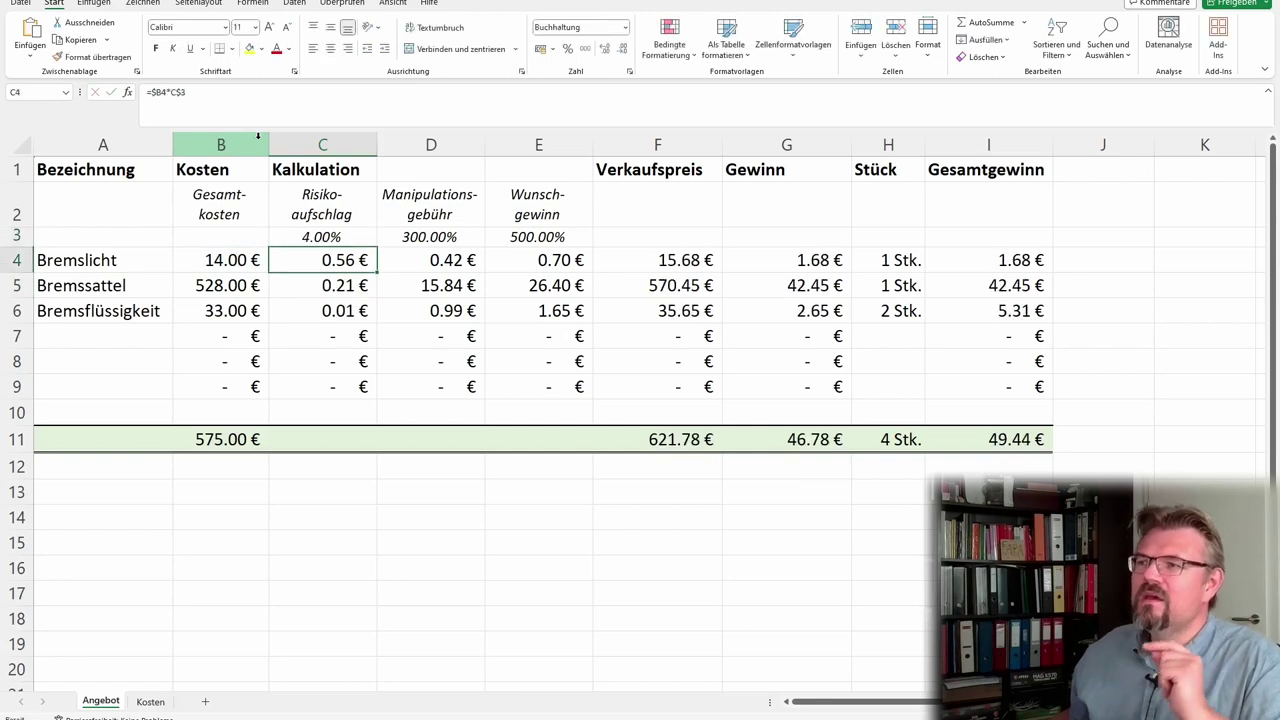
pyautogui.press('Up')
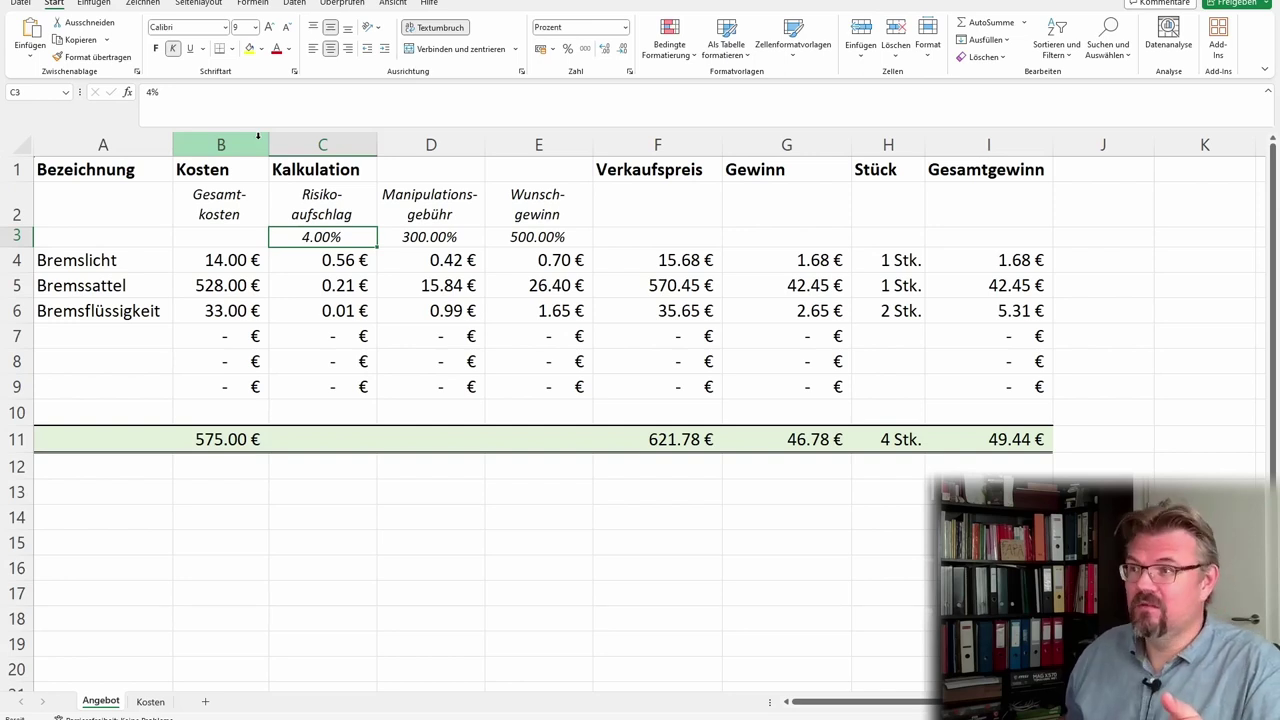
pyautogui.press('Right')
pyautogui.write('3')
pyautogui.press('Tab')
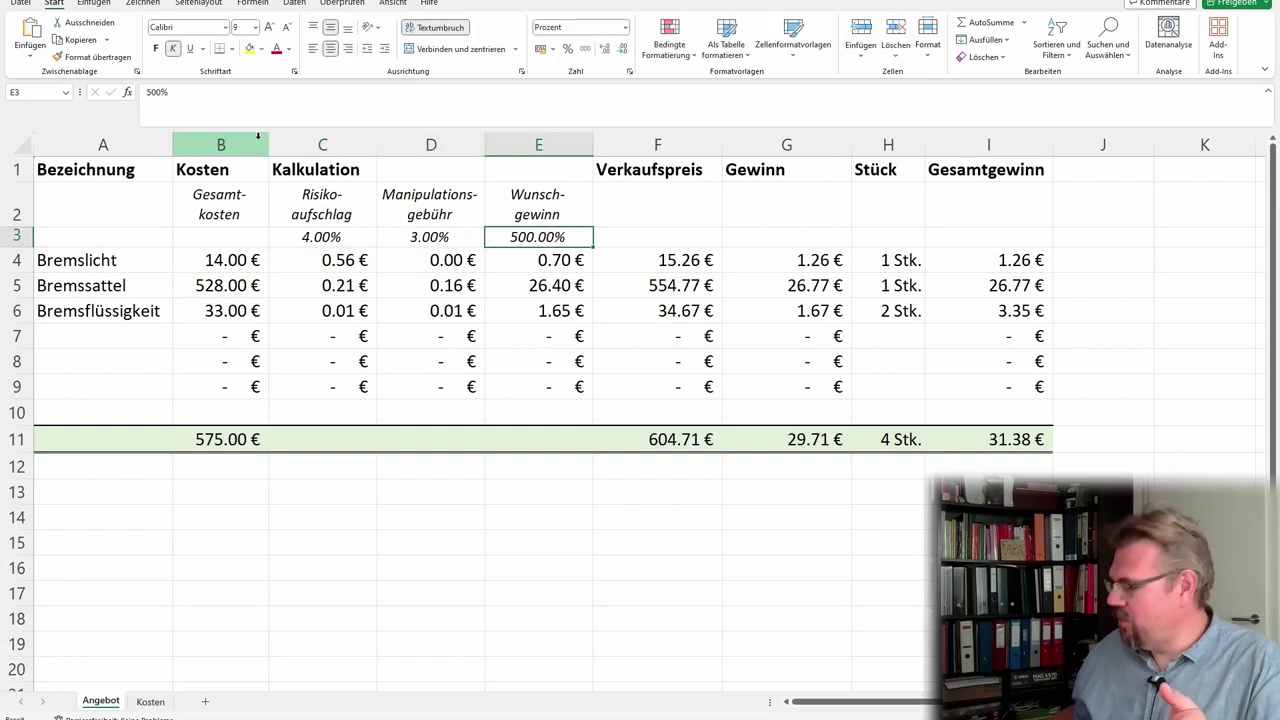
pyautogui.write('5')
pyautogui.press('Return')
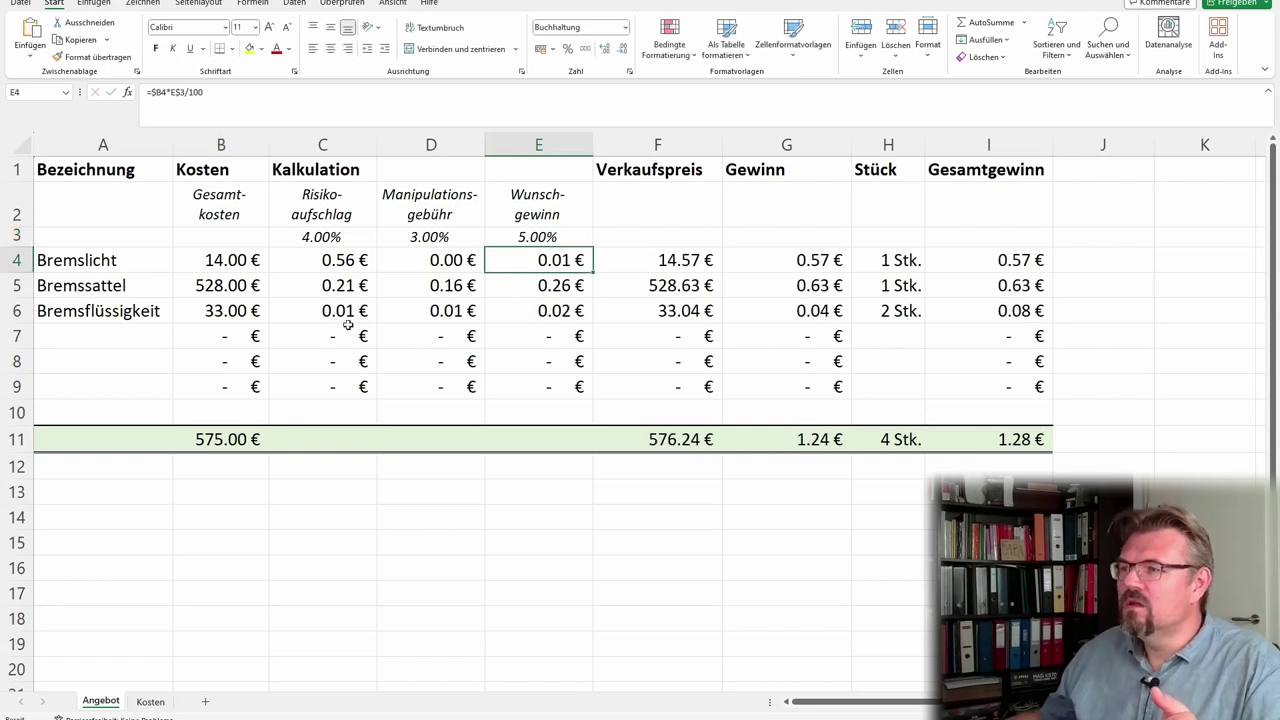
# Fill the C4 surcharge formula across to E4 and down to row 9.
pyautogui.click(338, 260)
pyautogui.moveTo(376, 271); pyautogui.dragTo(462, 268)
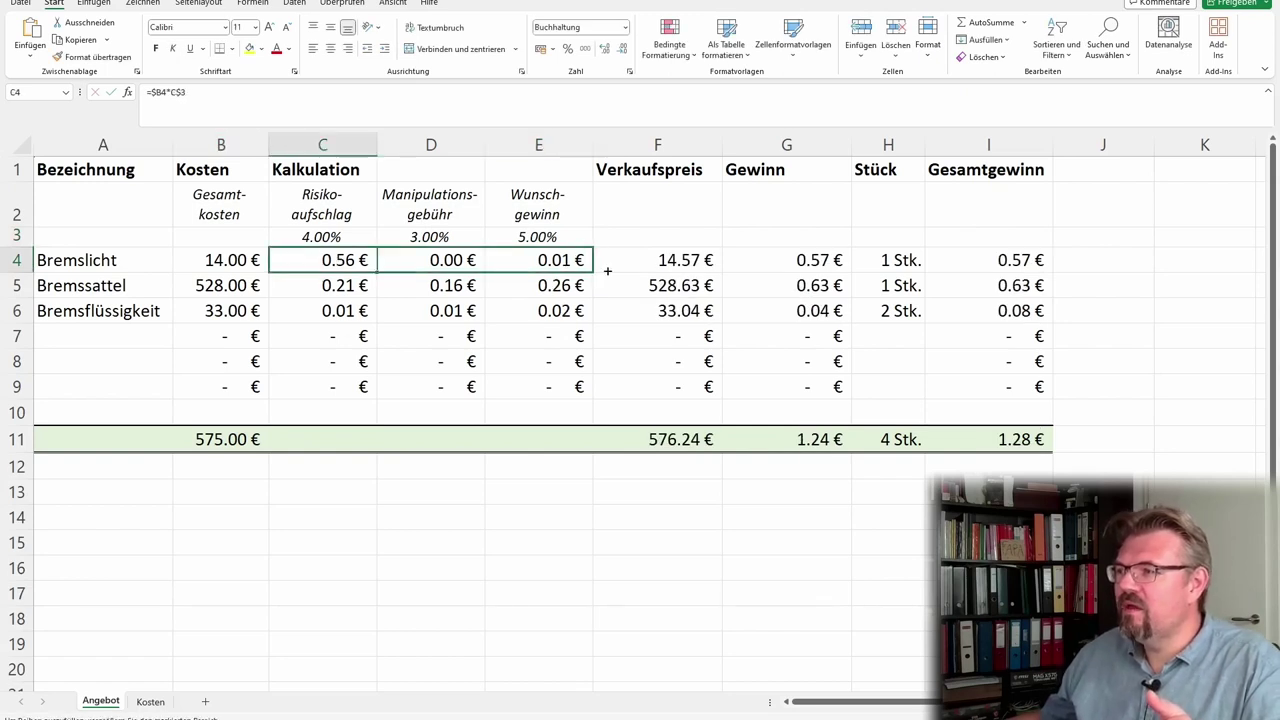
pyautogui.moveTo(607, 271); pyautogui.dragTo(595, 396)
pyautogui.click(410, 576)
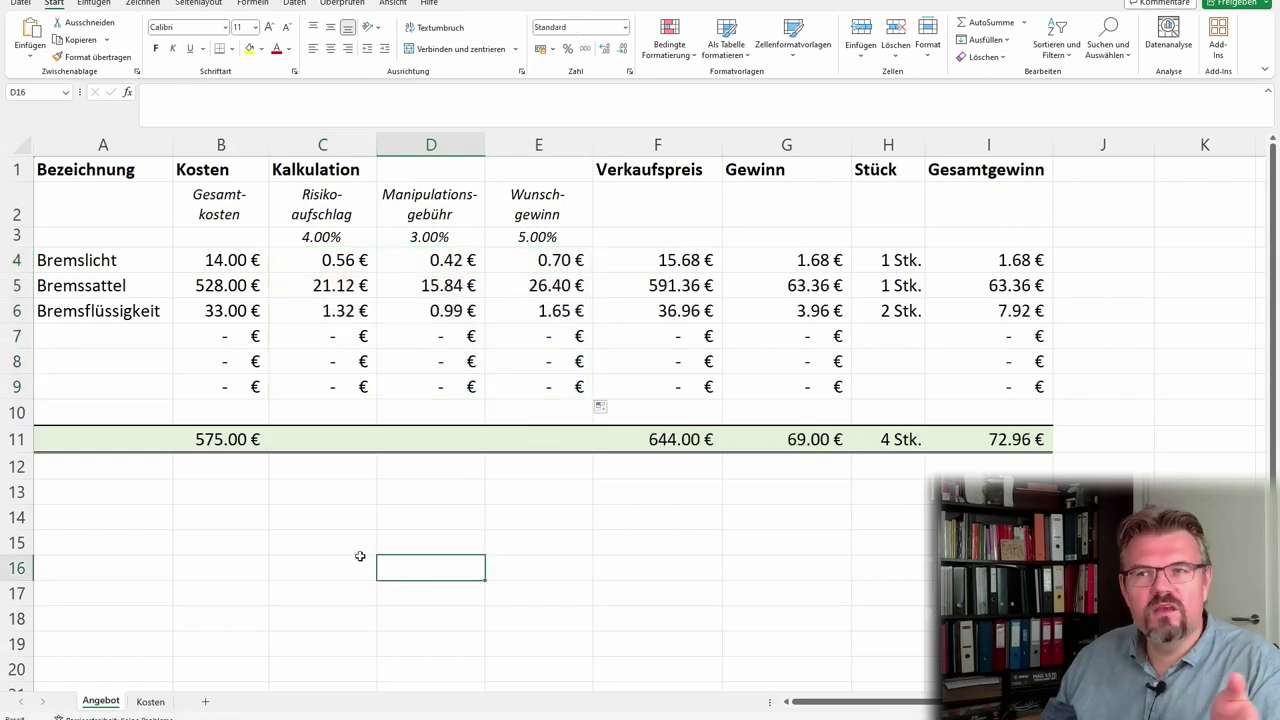